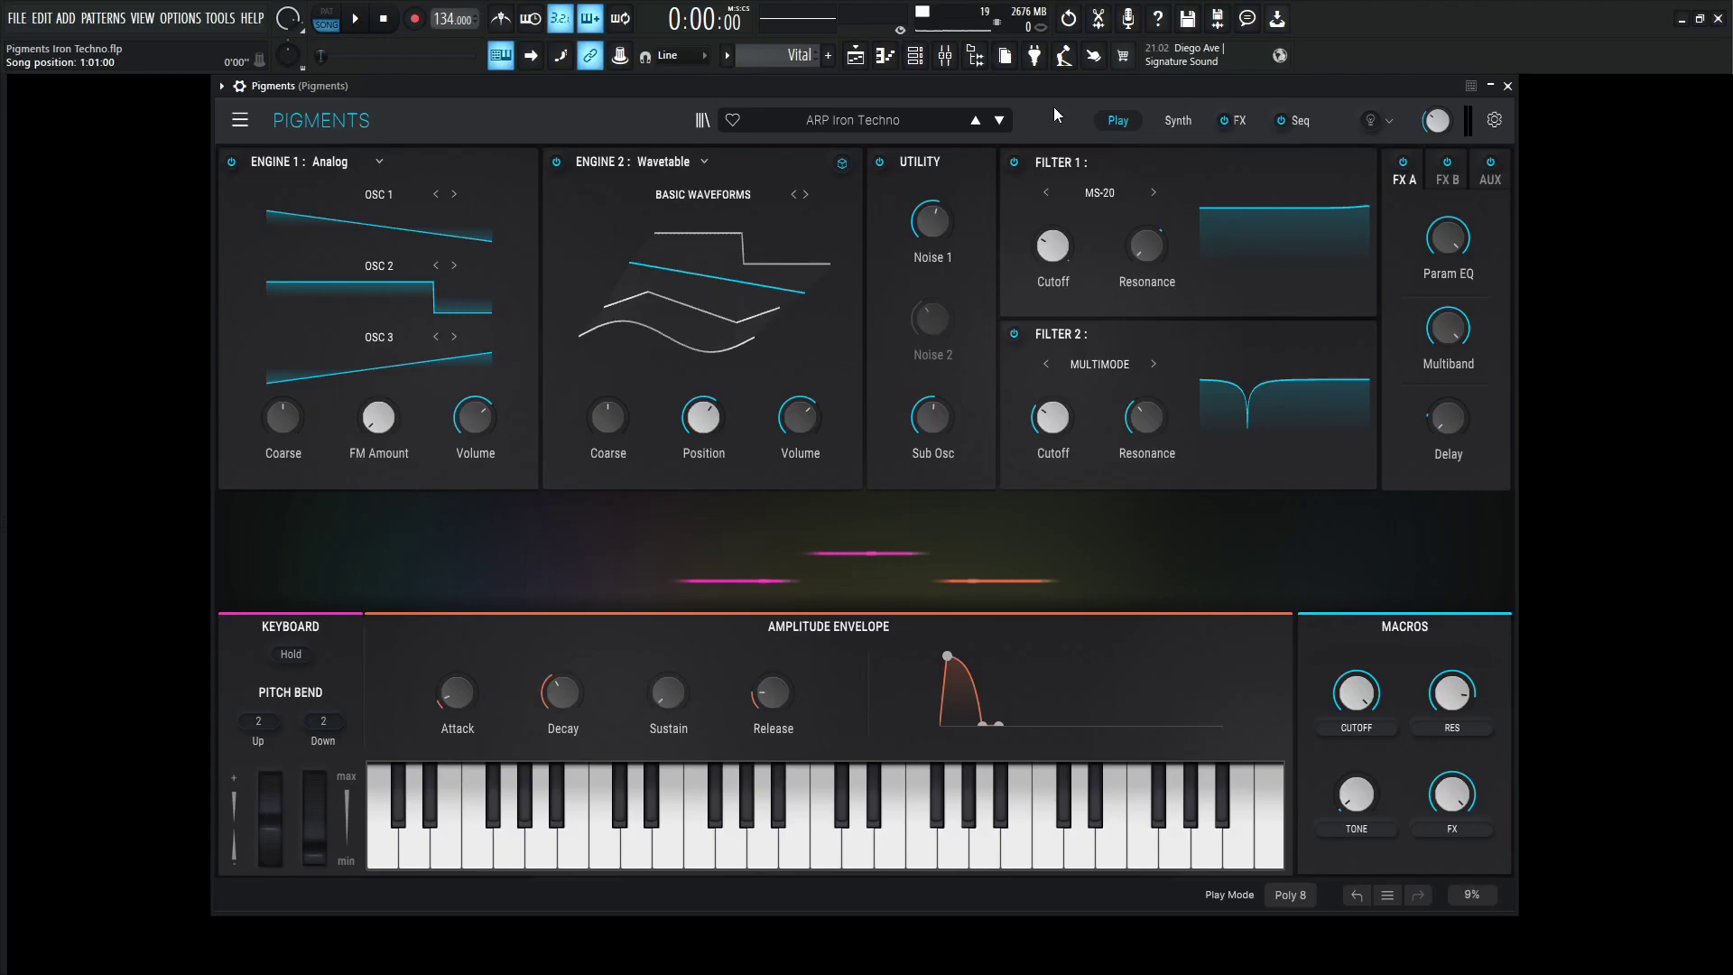
Play the ARP Iron Techno patch, lowering Cutoff to about 0.26 and raising Tone to about 0.34.
key("space")
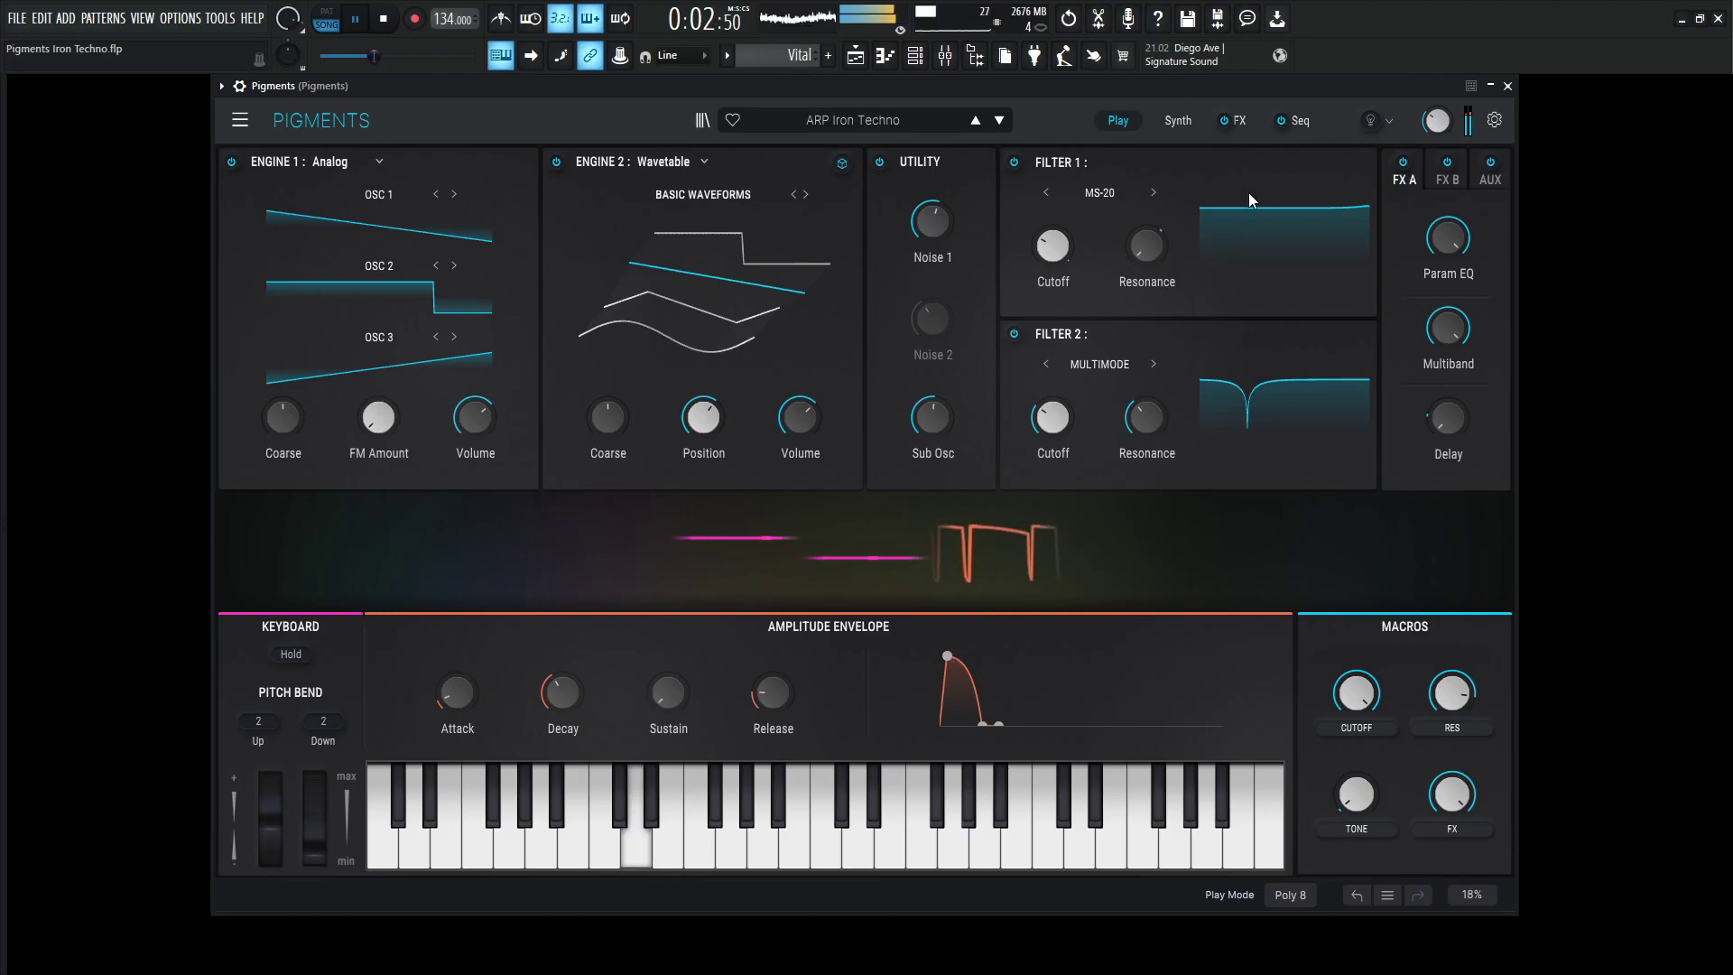
mouse_move(1350, 702)
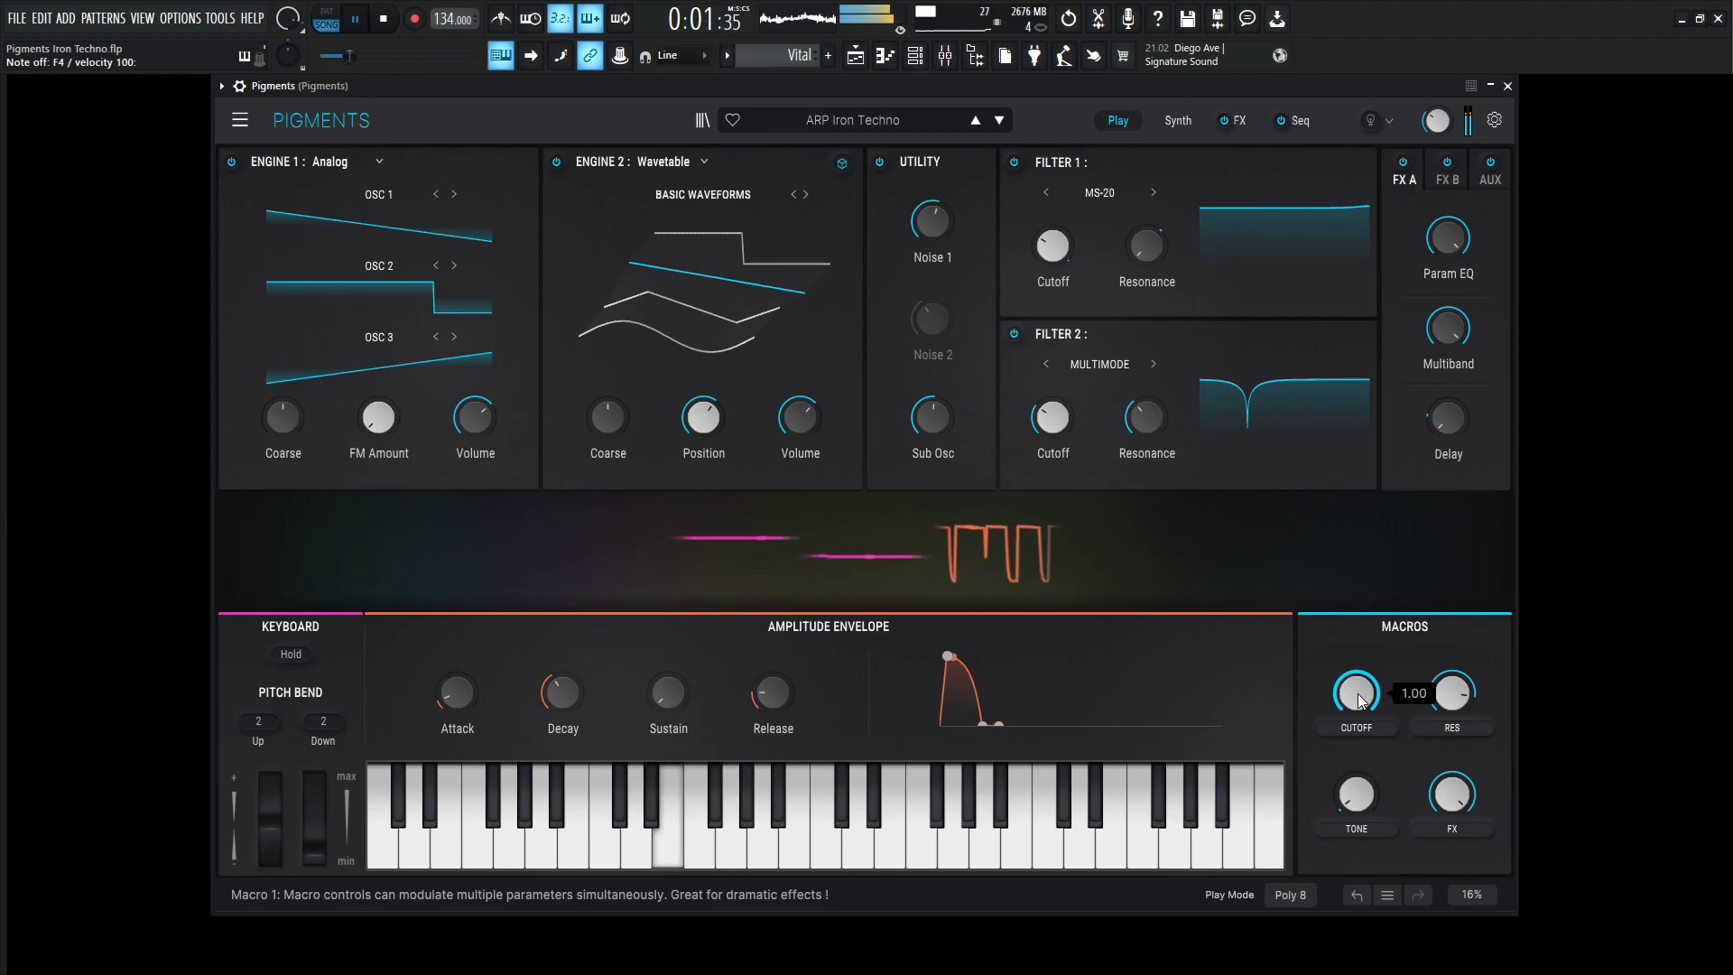
mouse_move(1360, 701)
left_mouse_down()
mouse_move(1361, 781)
mouse_move(1360, 720)
left_mouse_up()
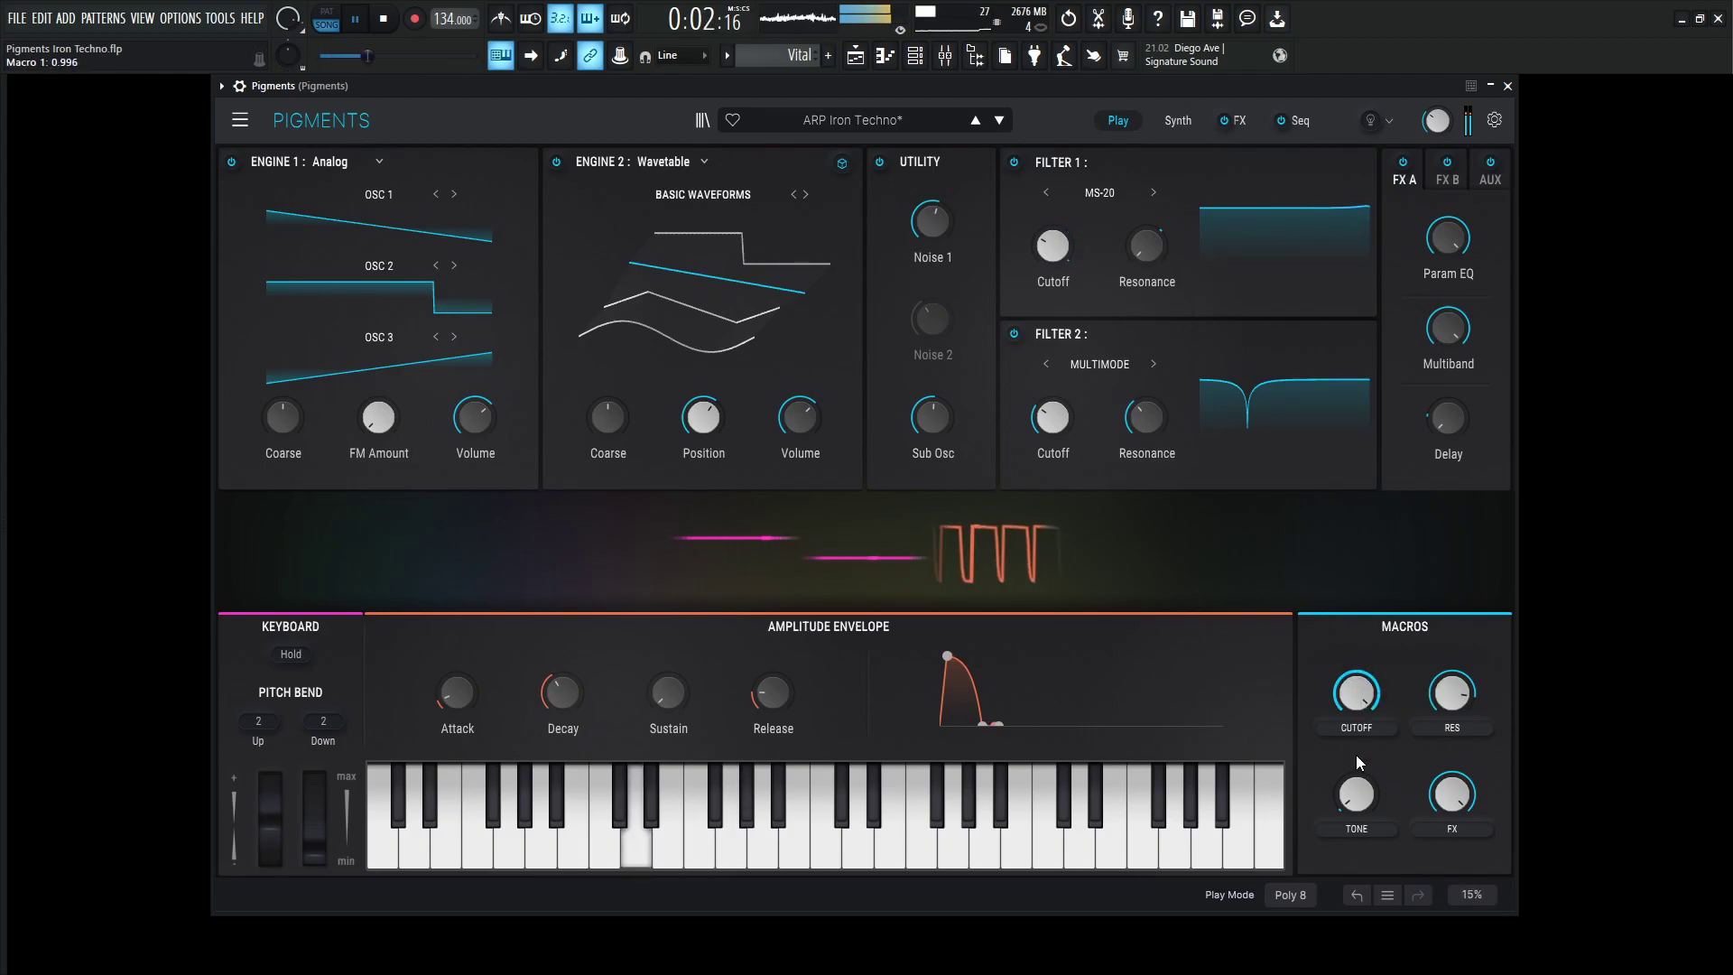
mouse_move(1360, 788)
left_mouse_down()
mouse_move(1360, 673)
mouse_move(1360, 774)
left_mouse_up()
left_click_drag(1368, 693, 1367, 568)
key("space")
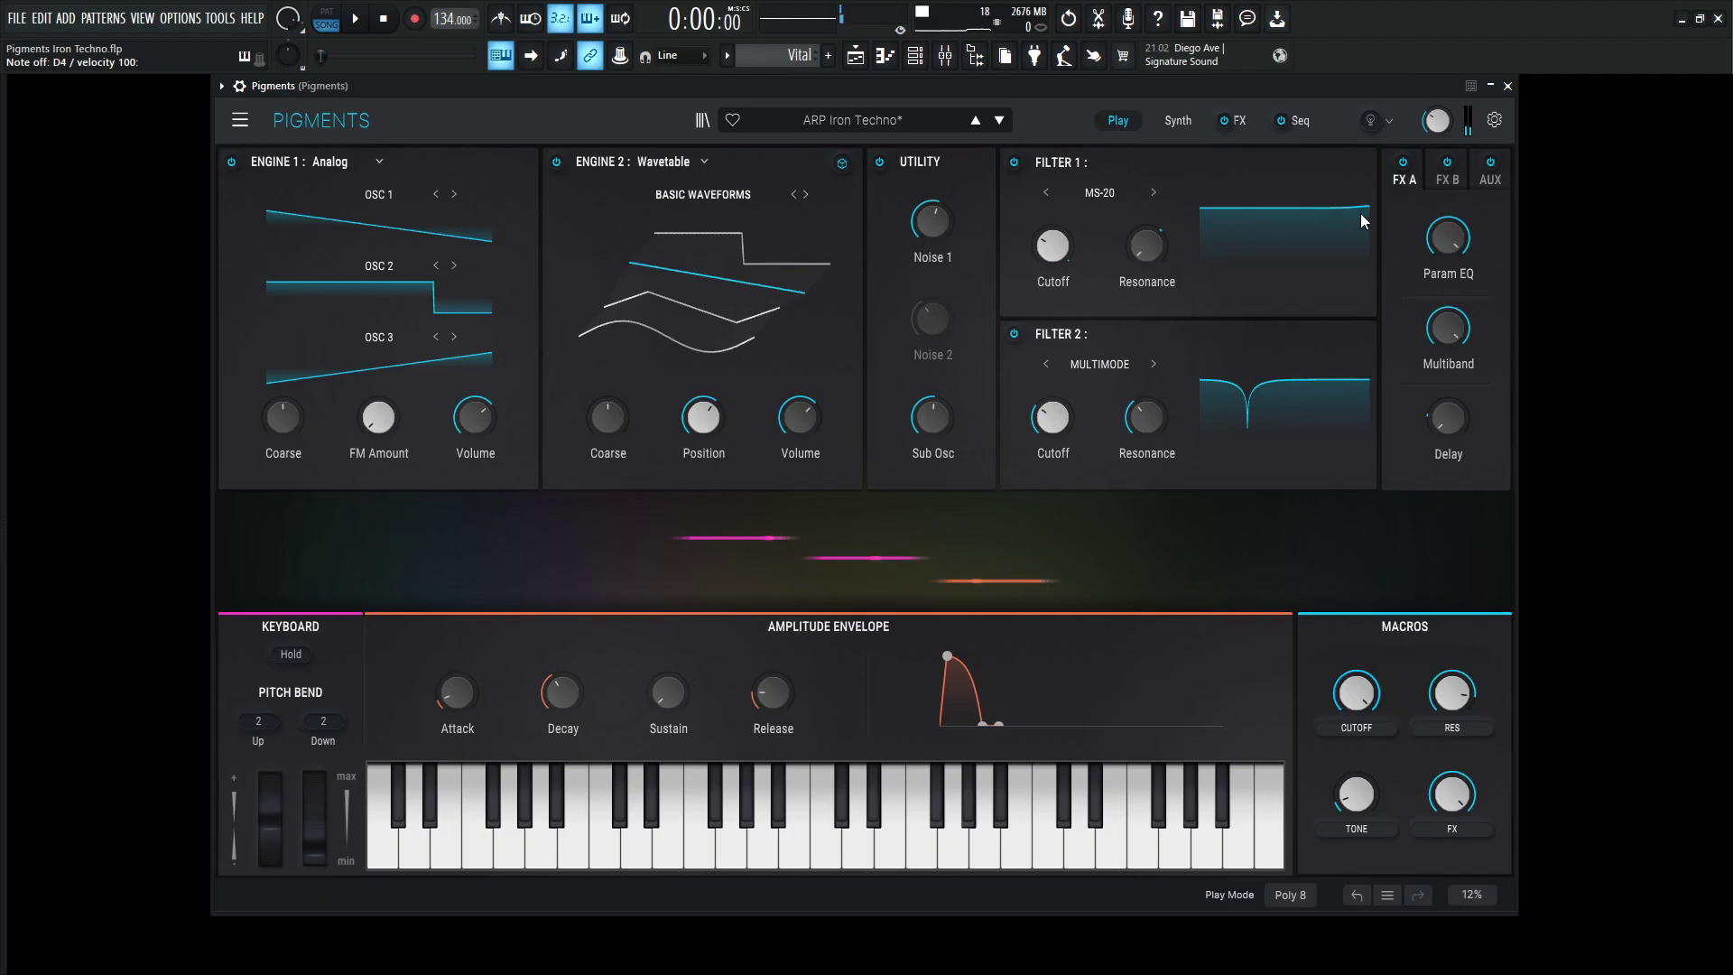
Show the 16-step Harmonic Minor sequence on the Sequencer page and play it back.
left_click(1303, 121)
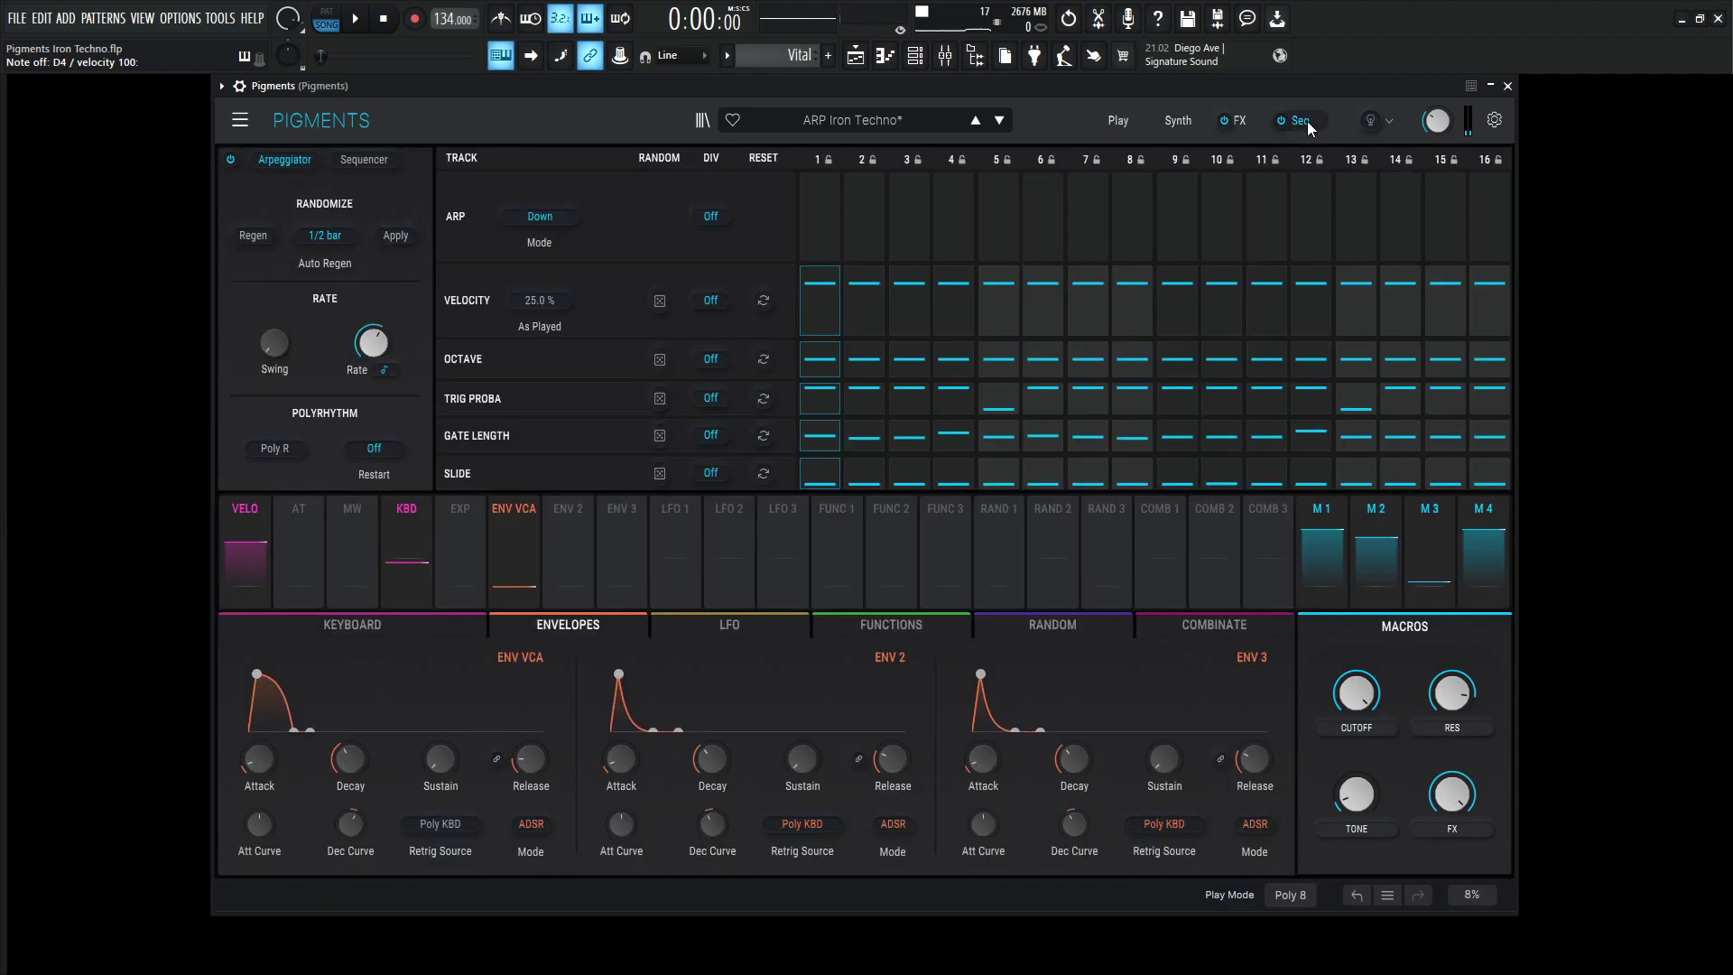
left_click(364, 159)
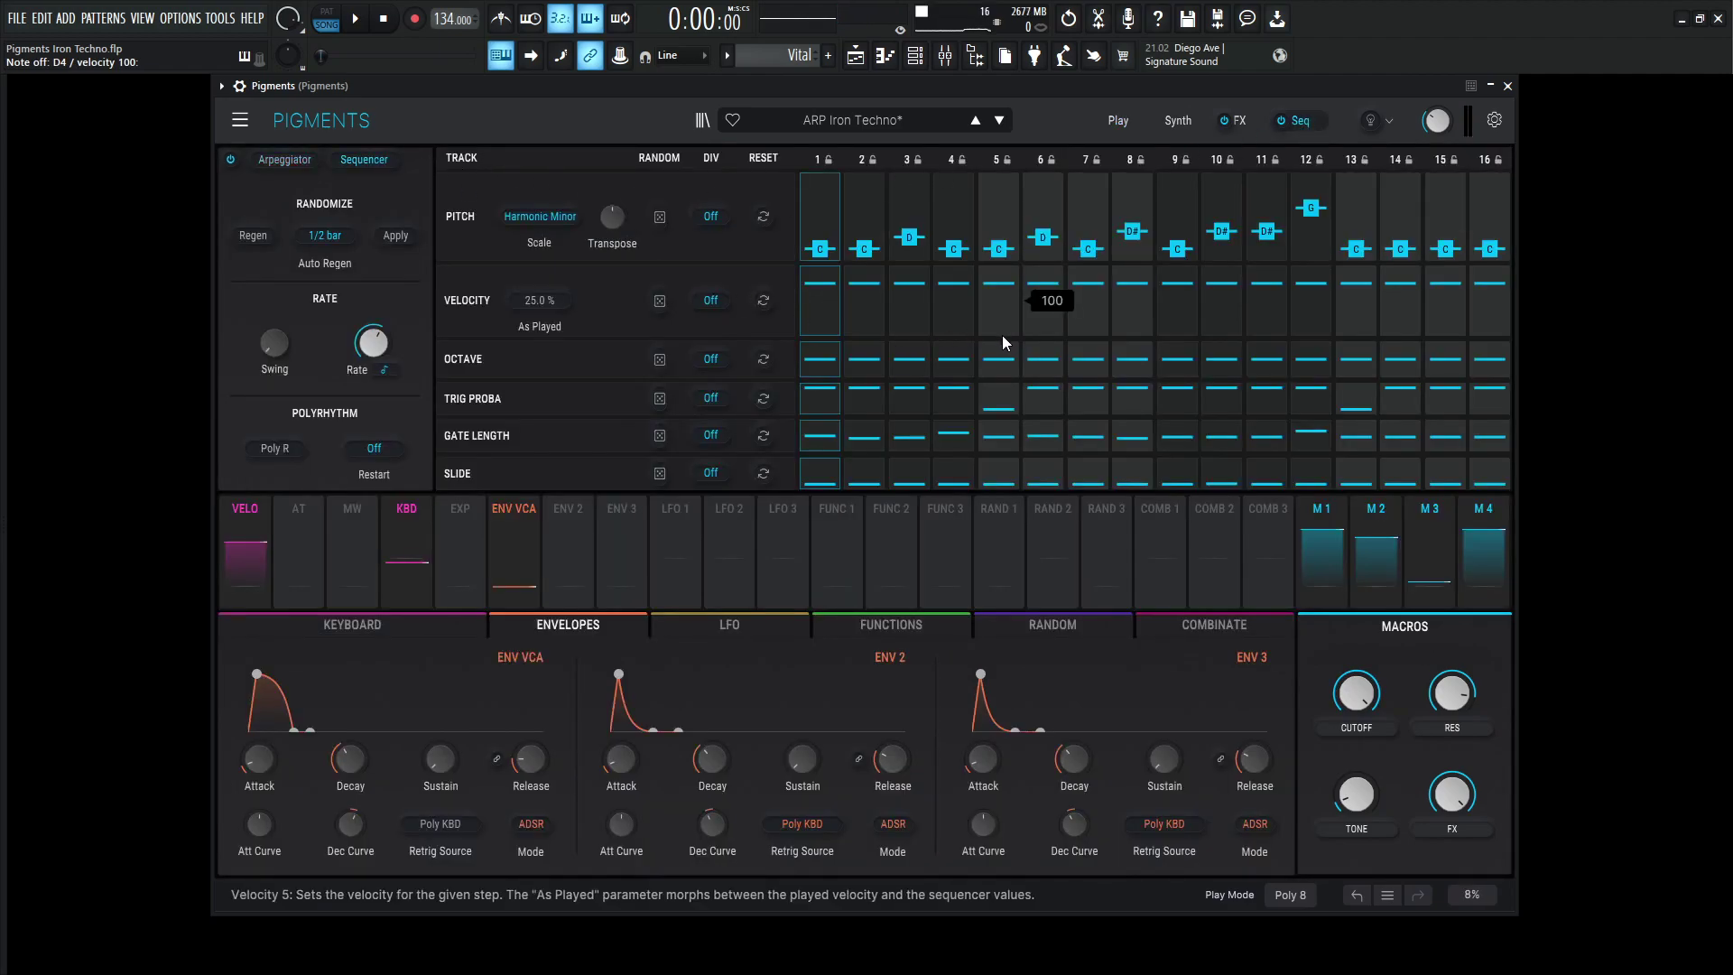
key("space")
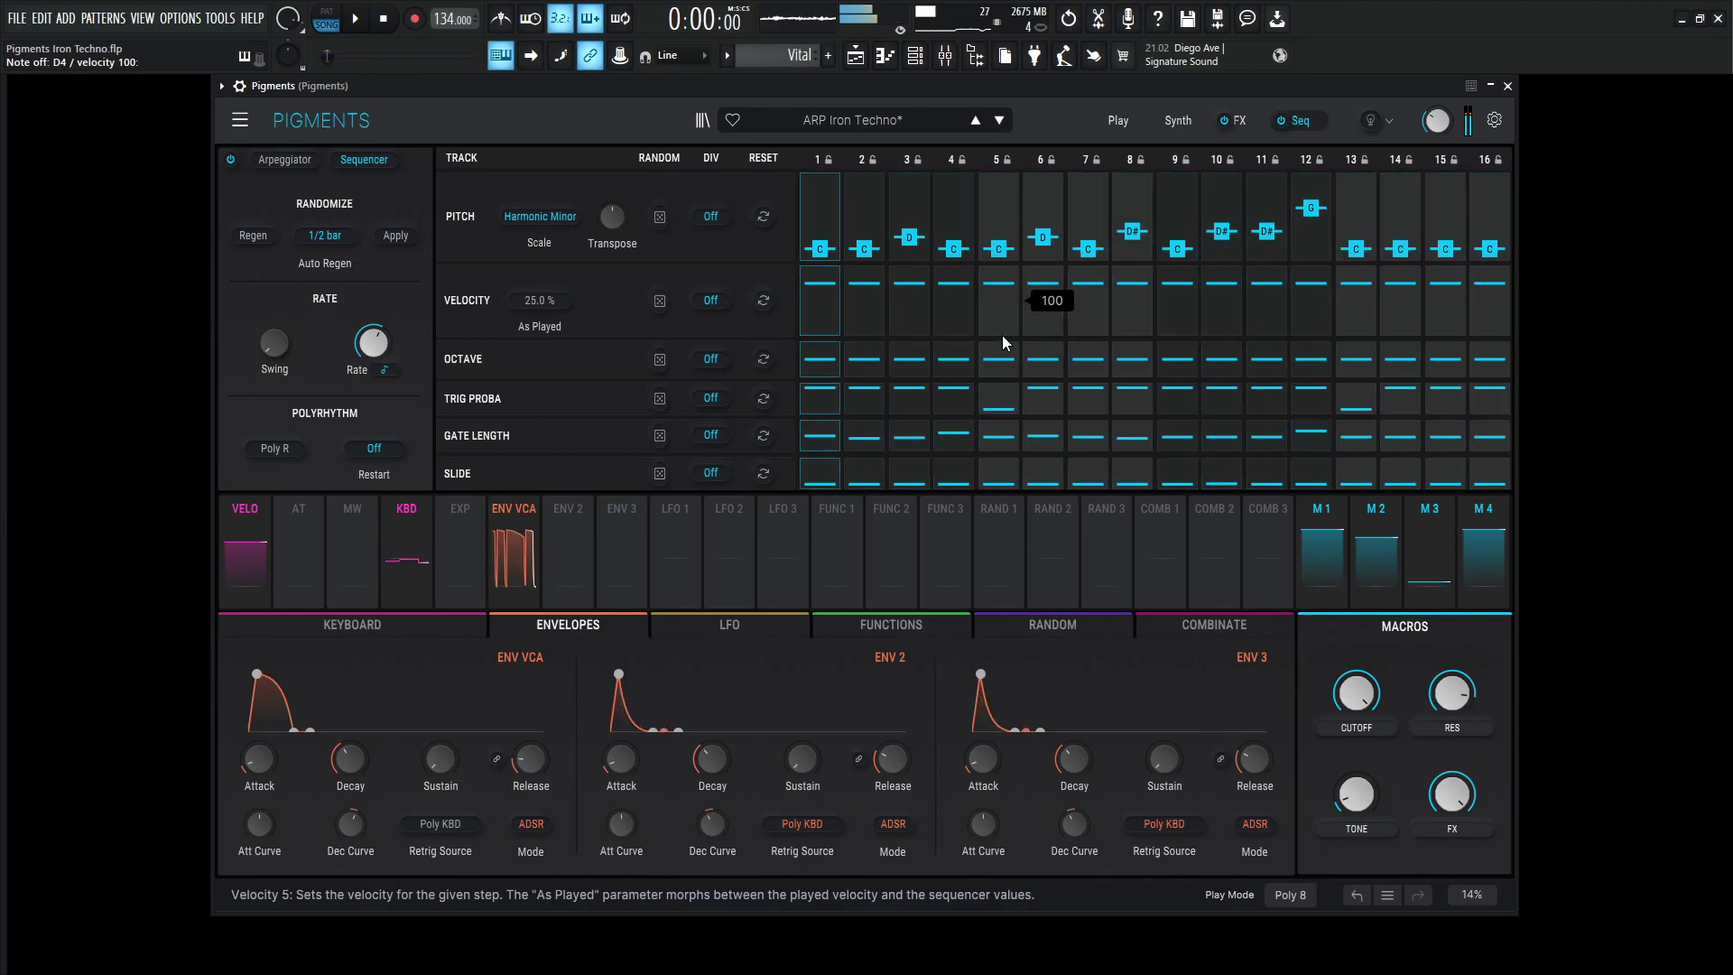
key("space")
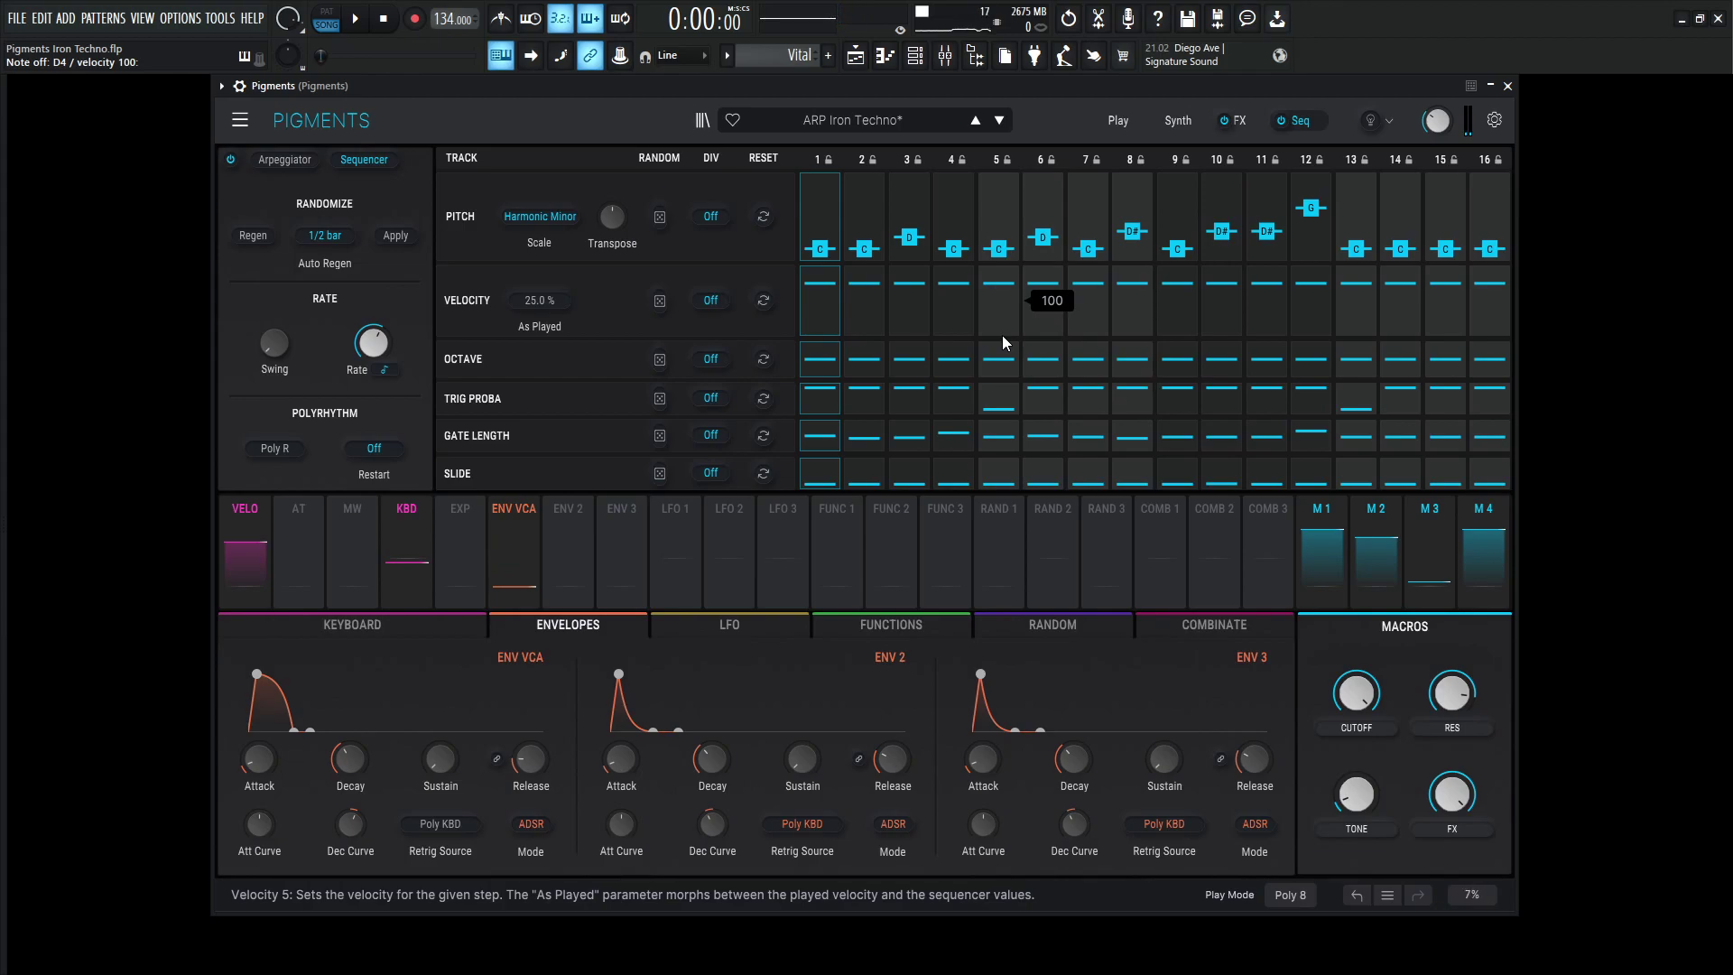
key("x")
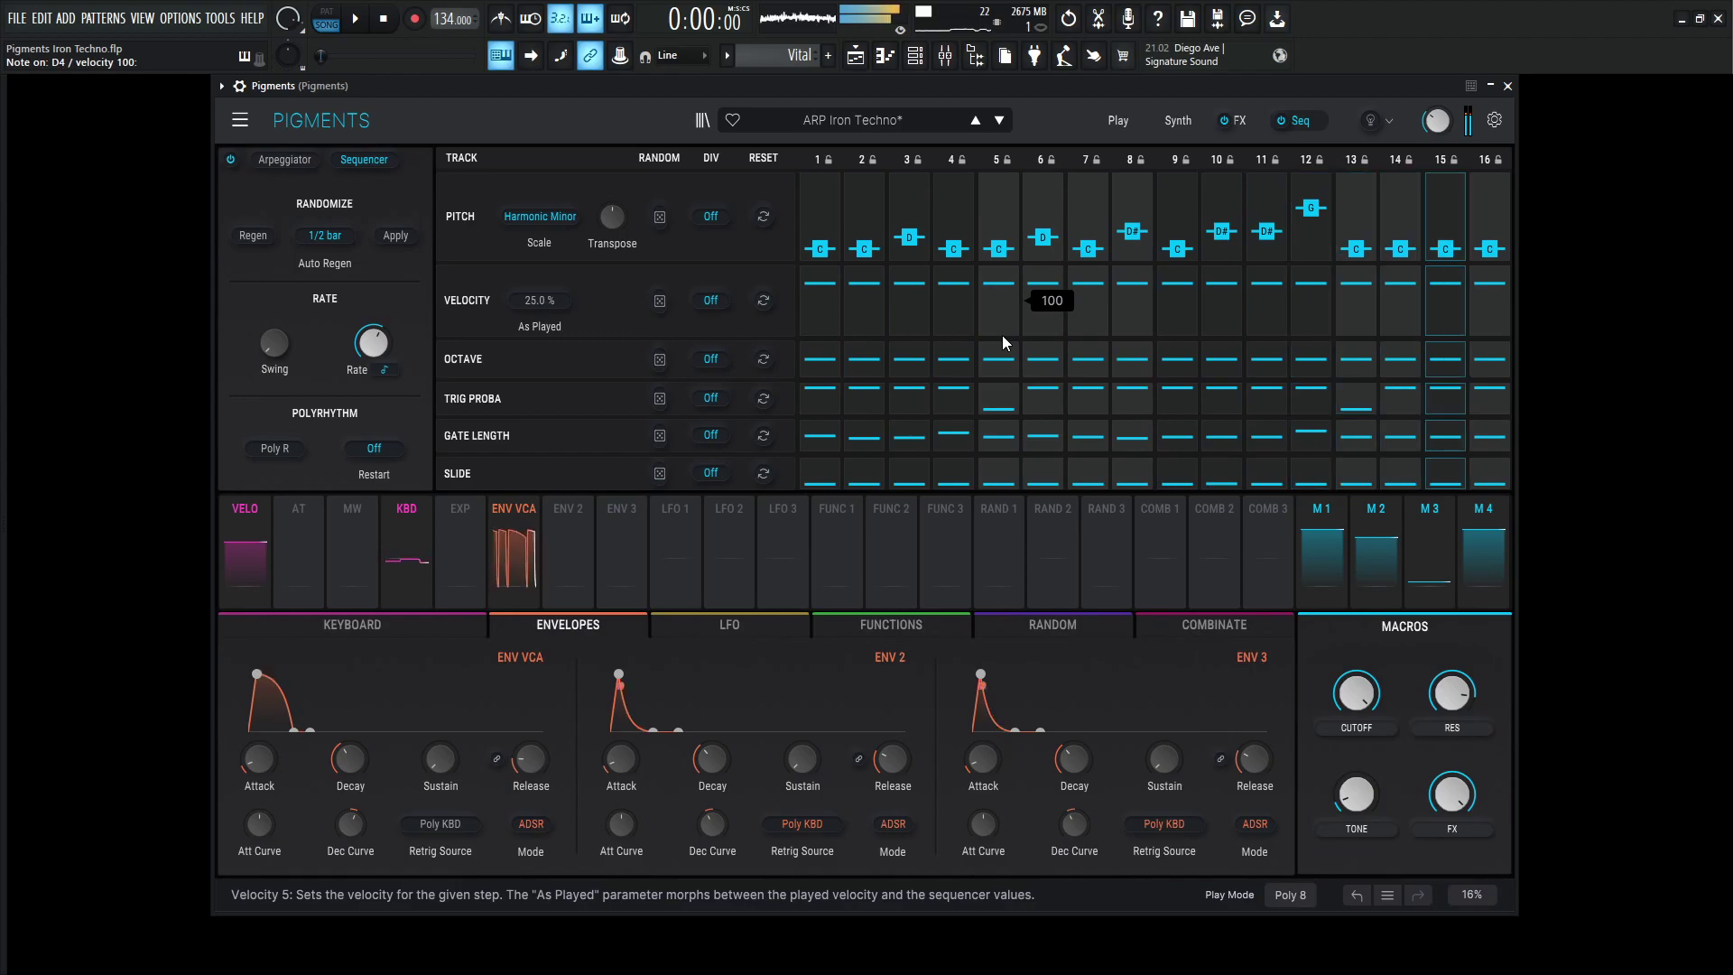
Look over the FX chains, then return to the Synth engines and filters page.
left_click(1179, 122)
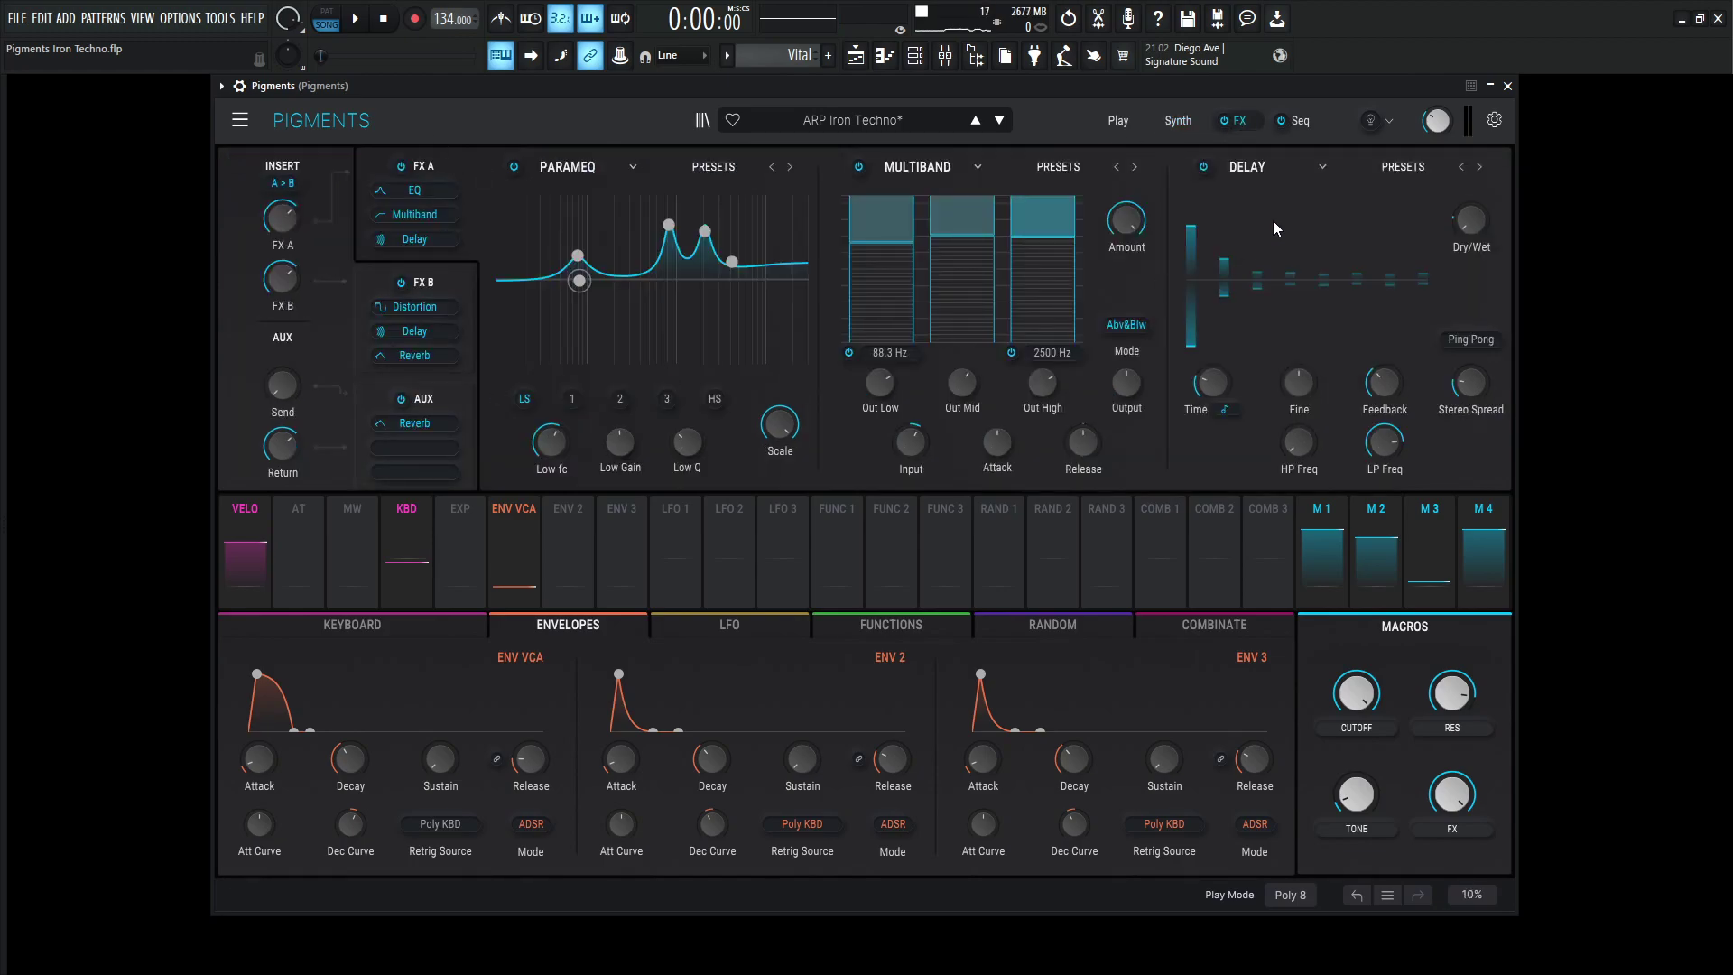
left_click(1225, 122)
left_click(1178, 121)
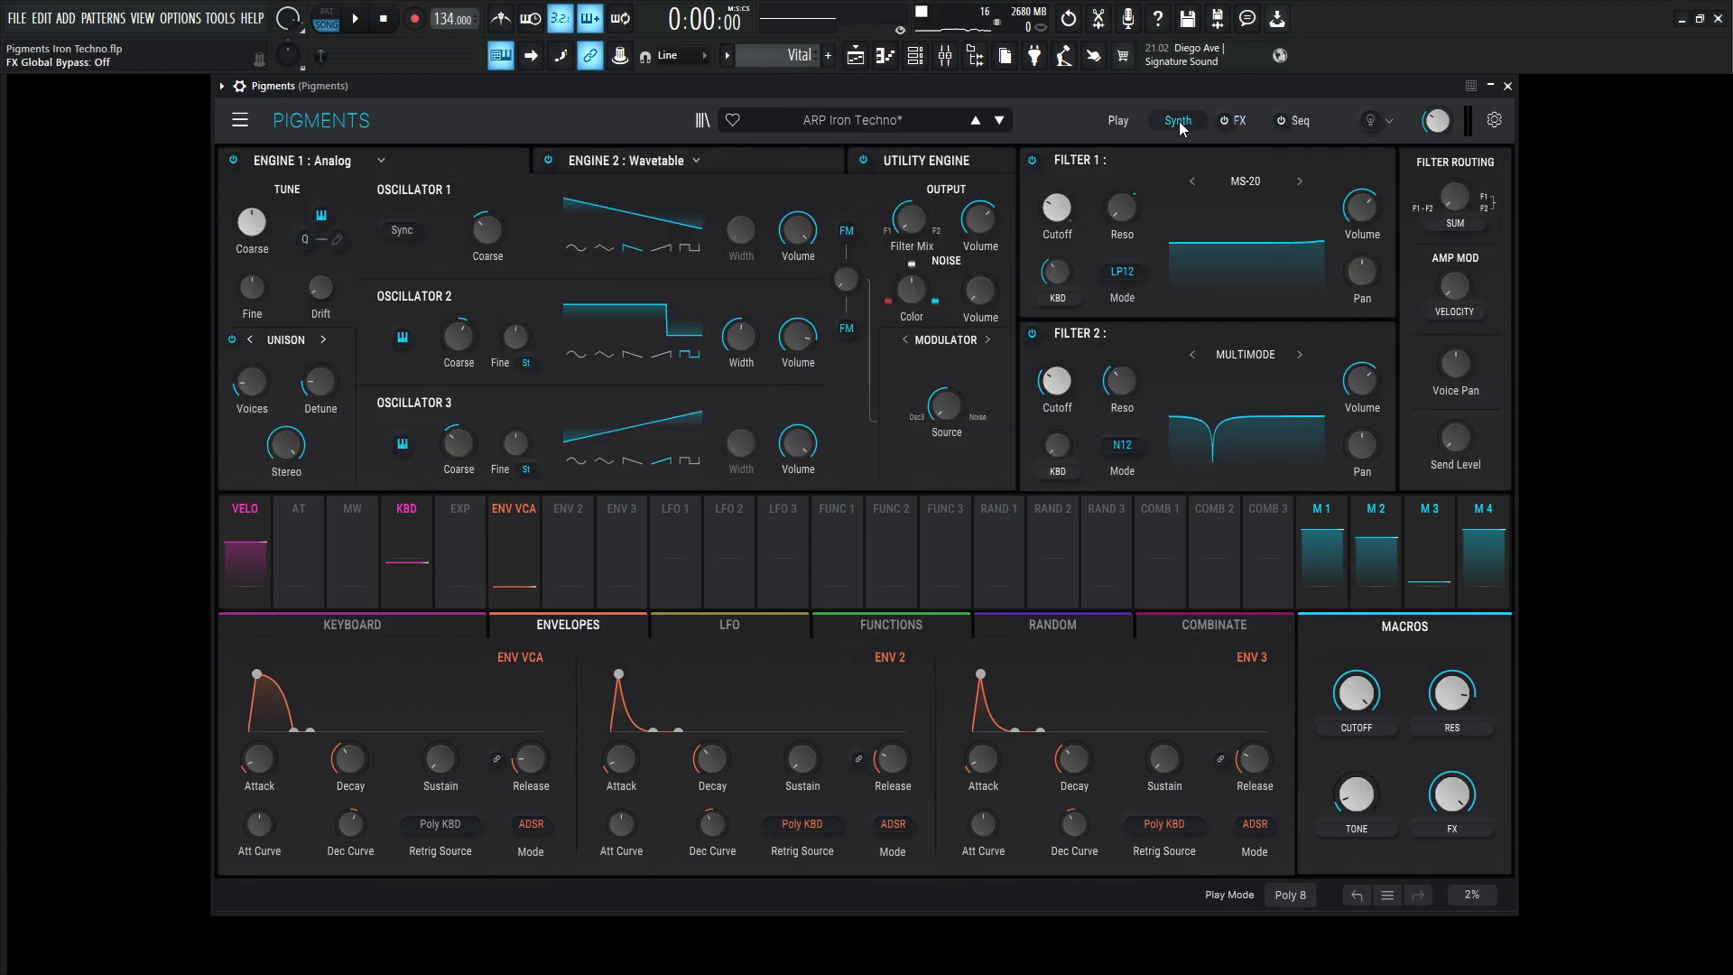
Bypass Engine 2 (Wavetable) and play a few notes to hear the Analog engine alone.
left_click(862, 161)
key("b")
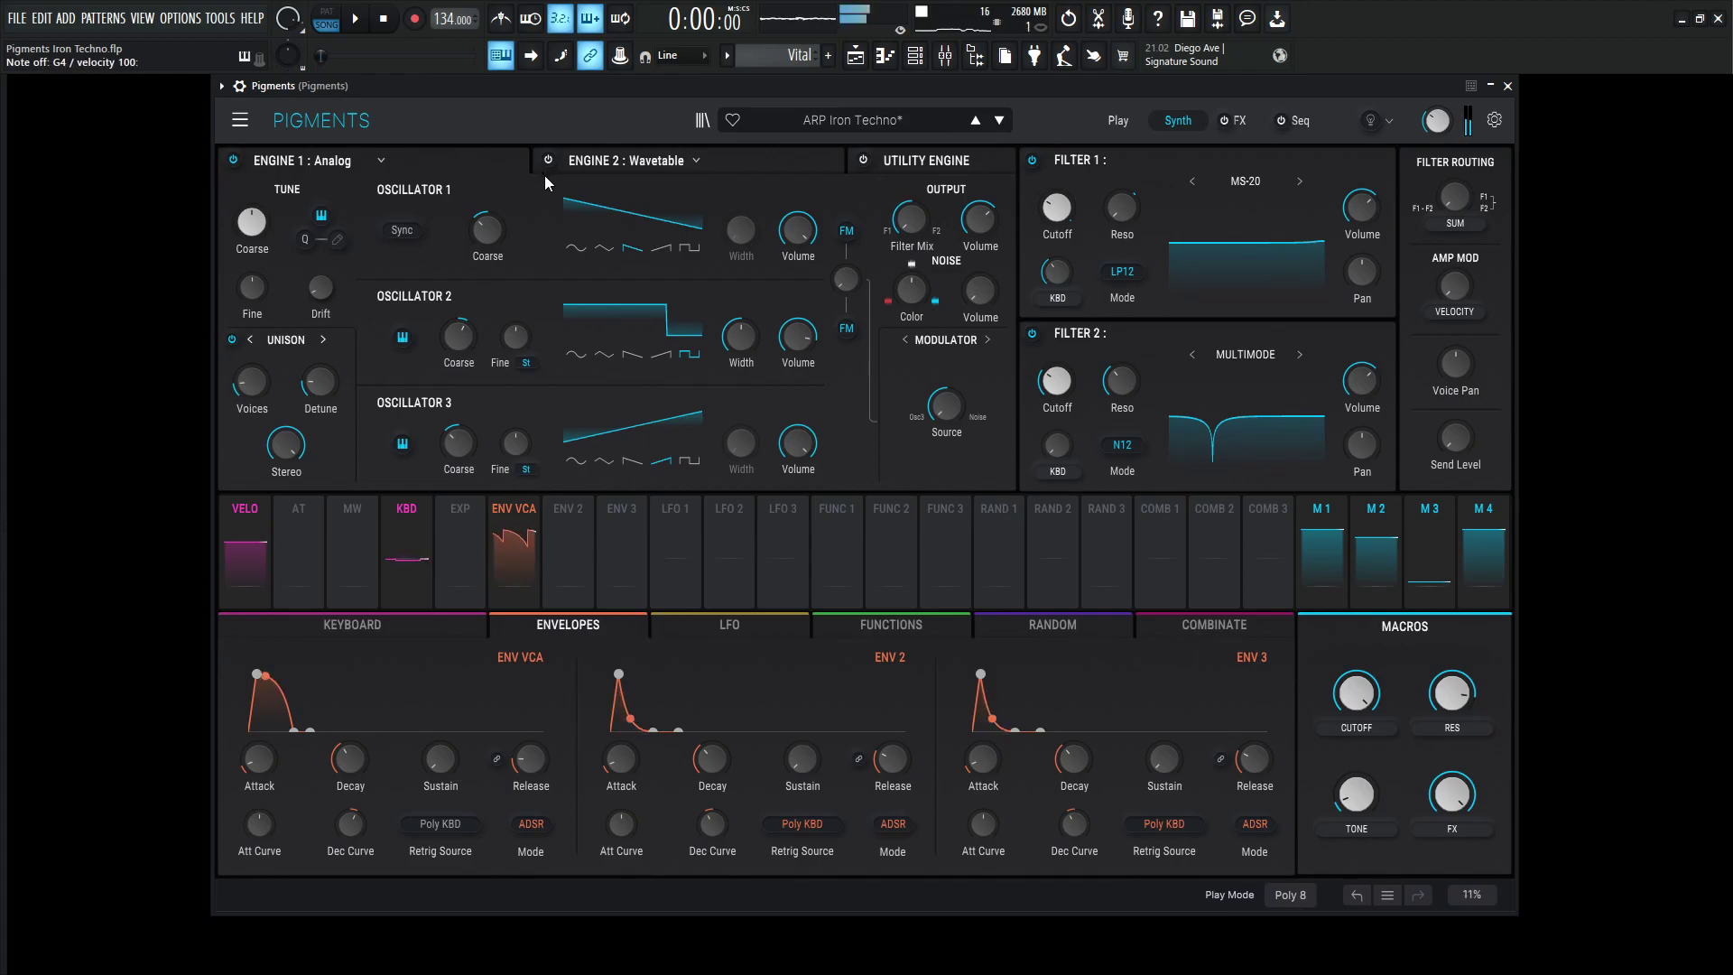
key("c")
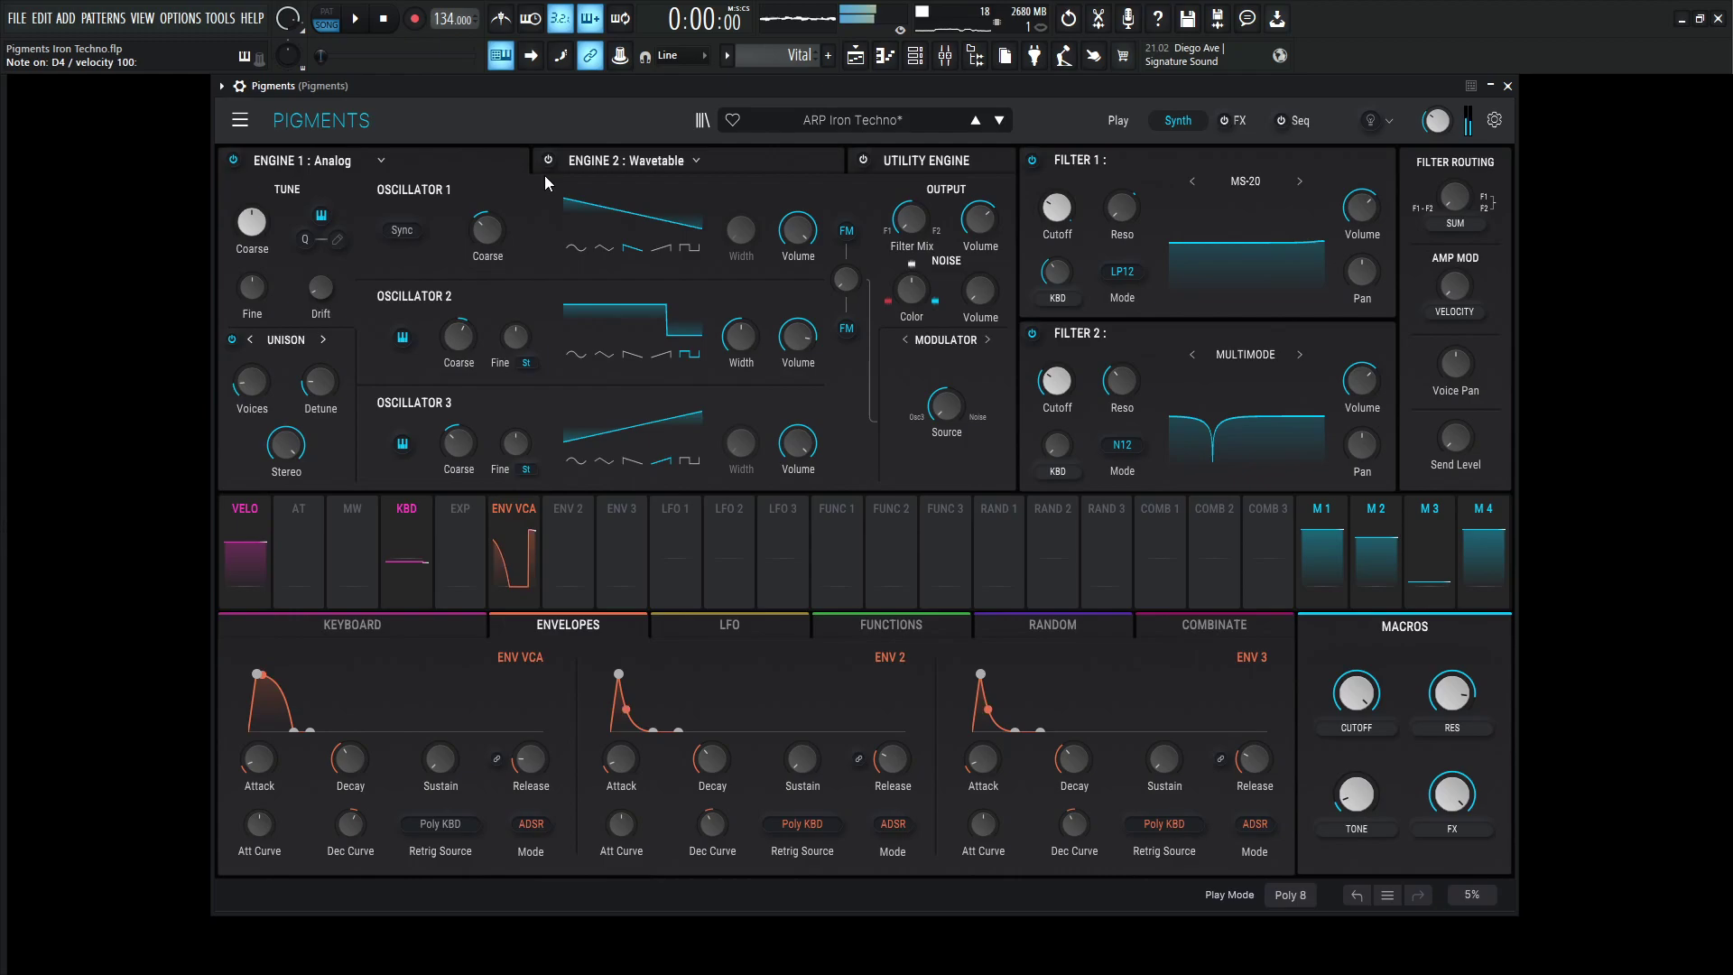
key("x")
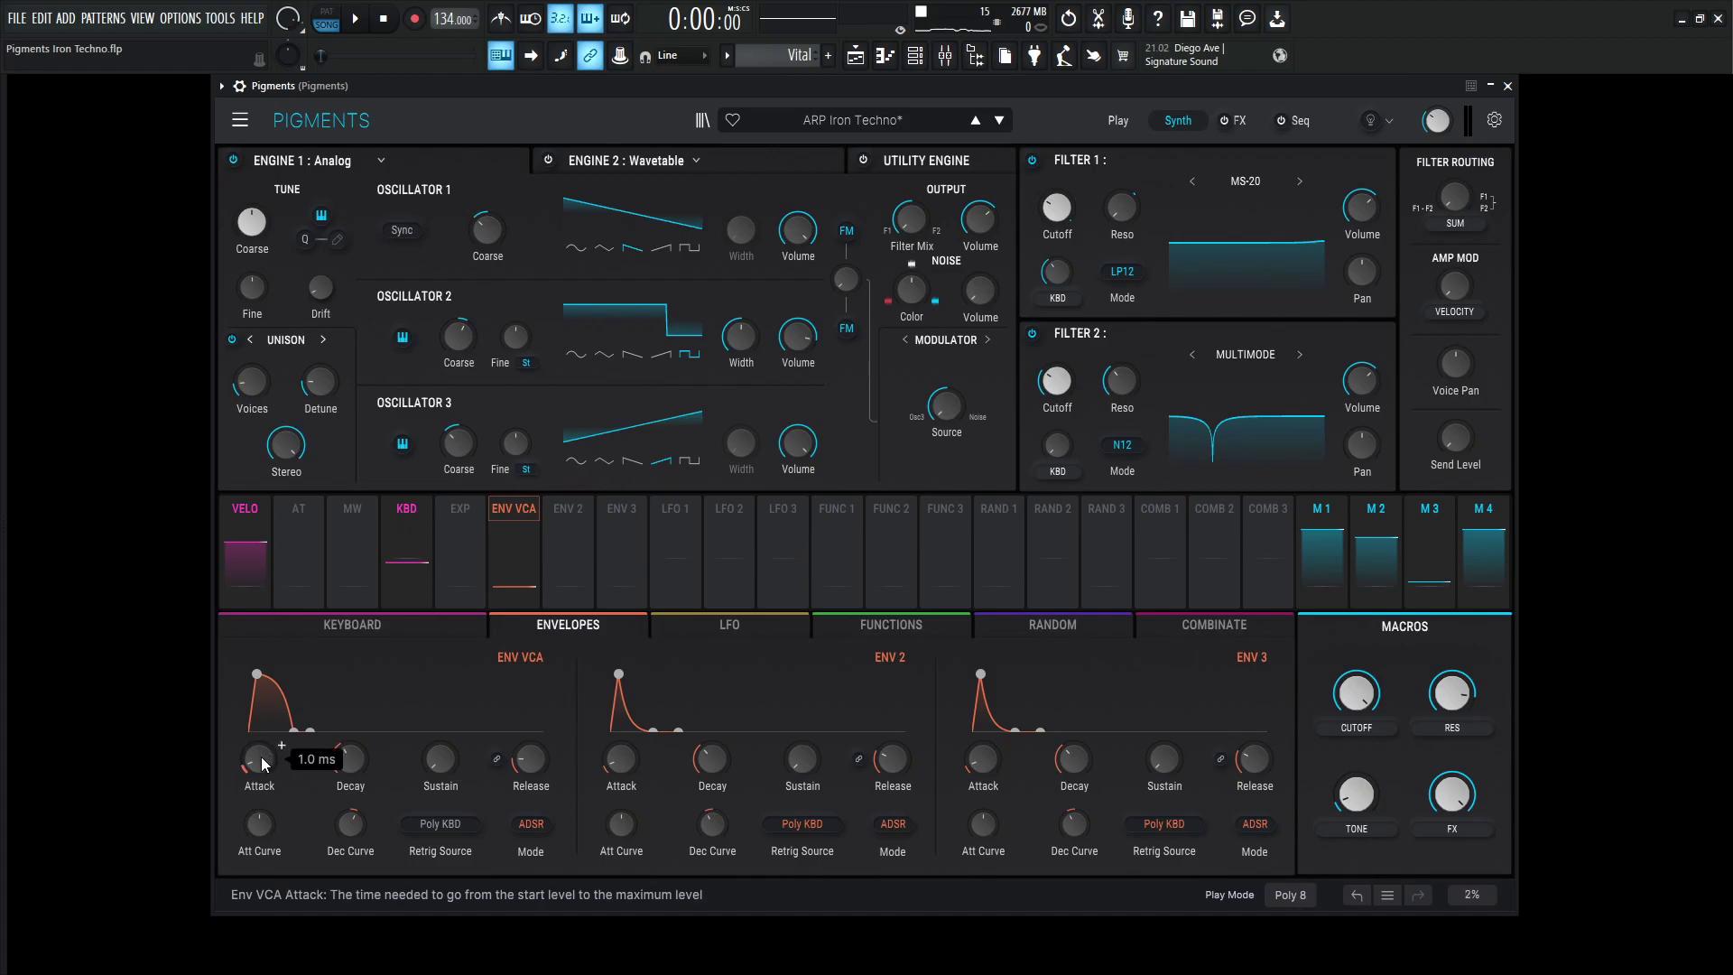
mouse_move(354, 762)
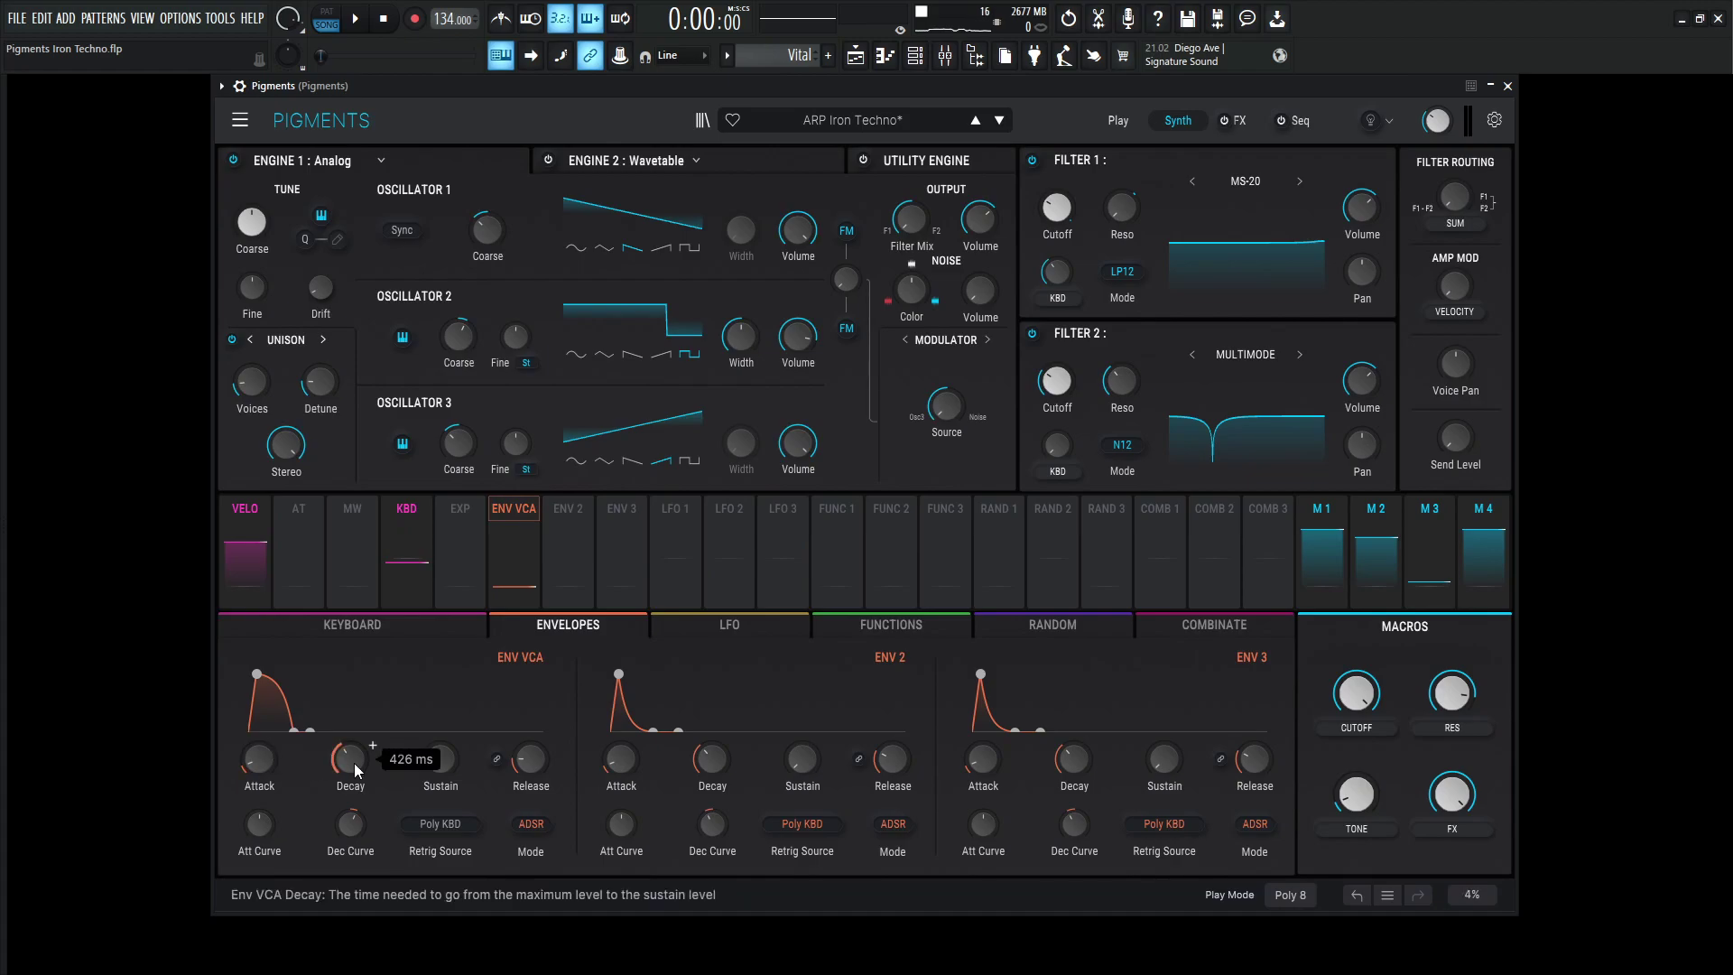
mouse_move(530, 769)
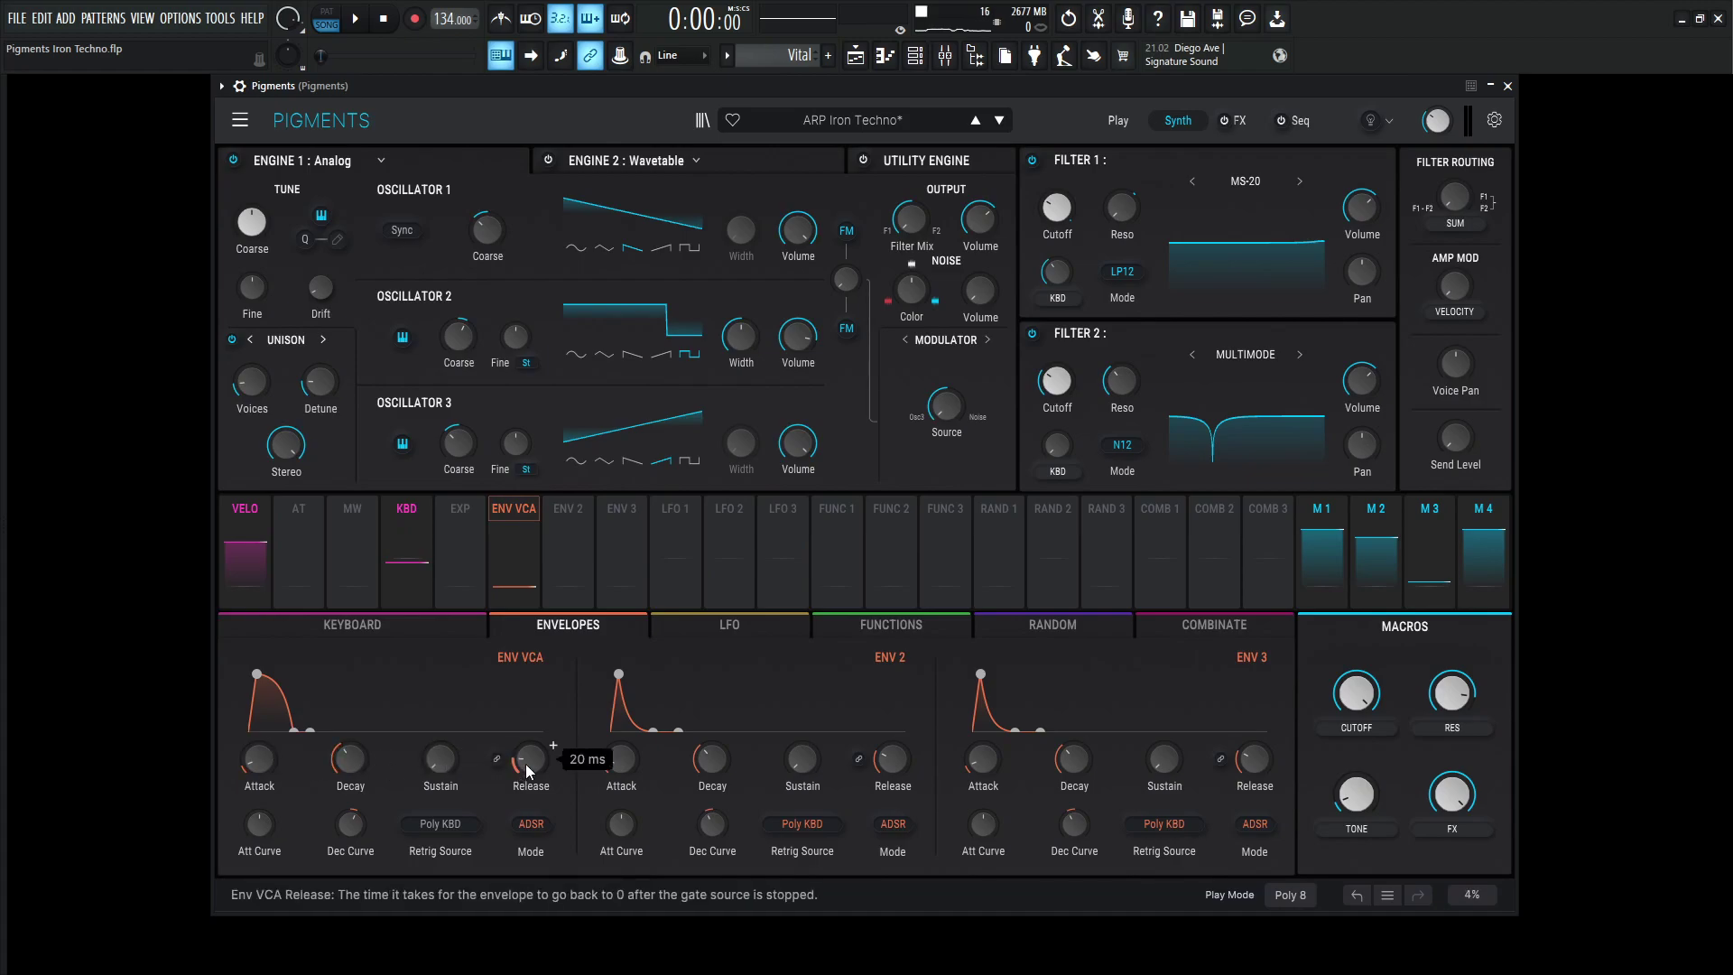
mouse_move(348, 829)
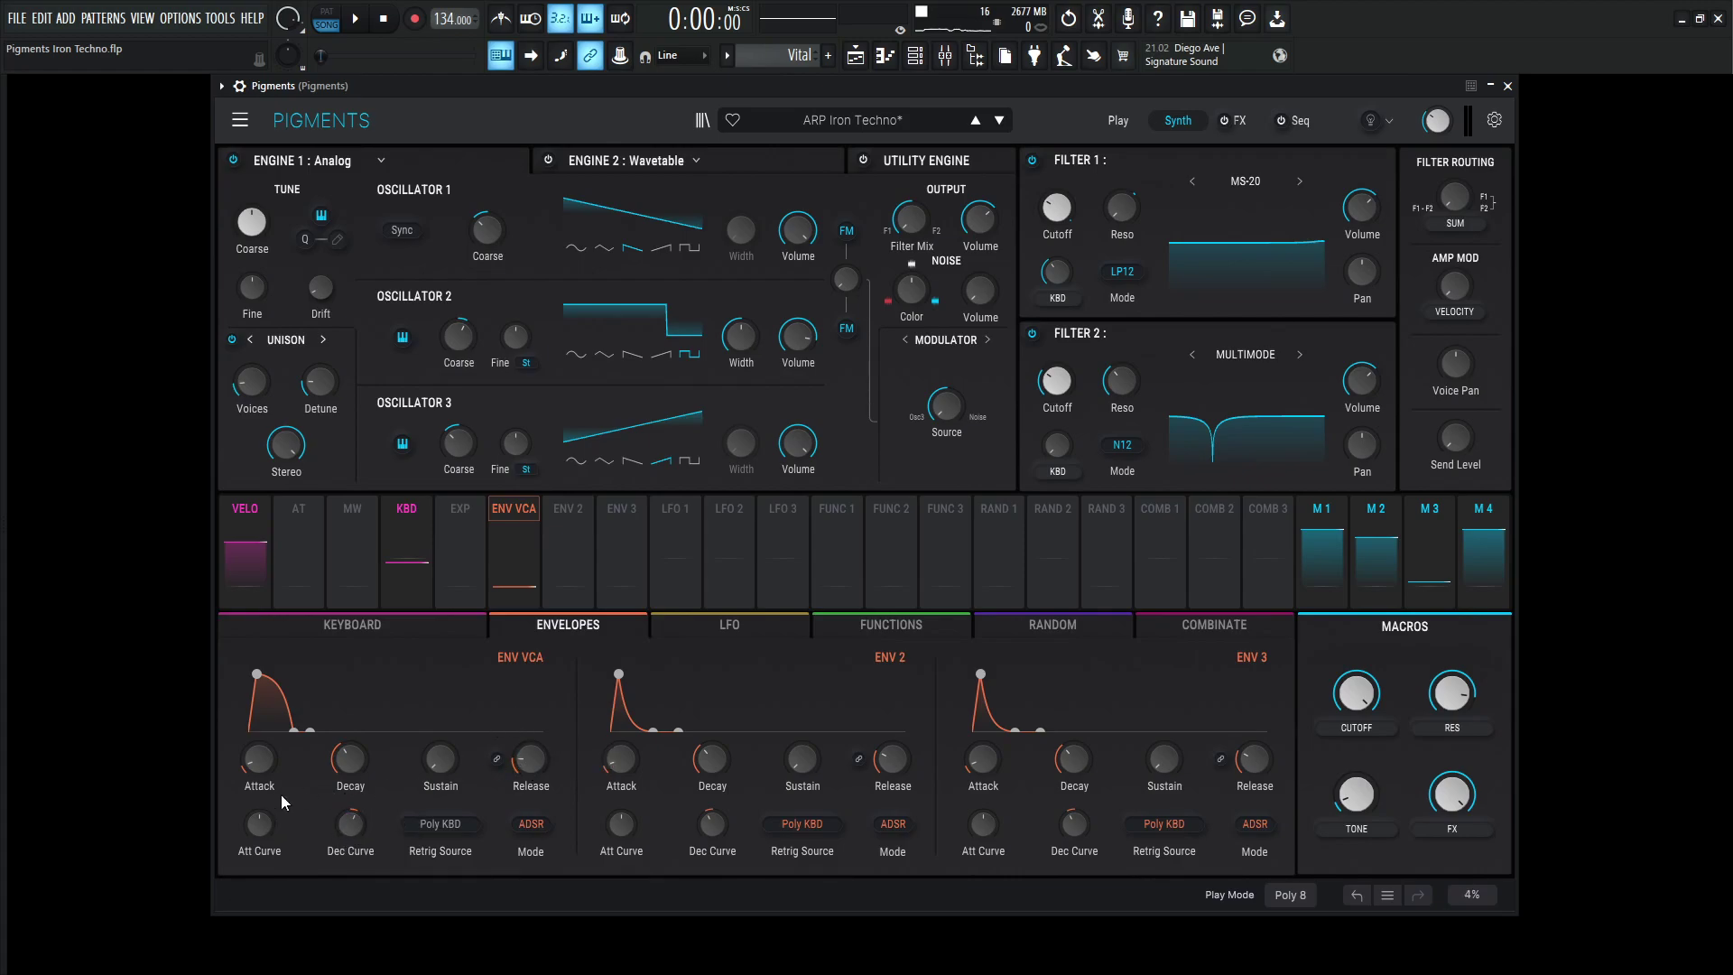
mouse_move(259, 827)
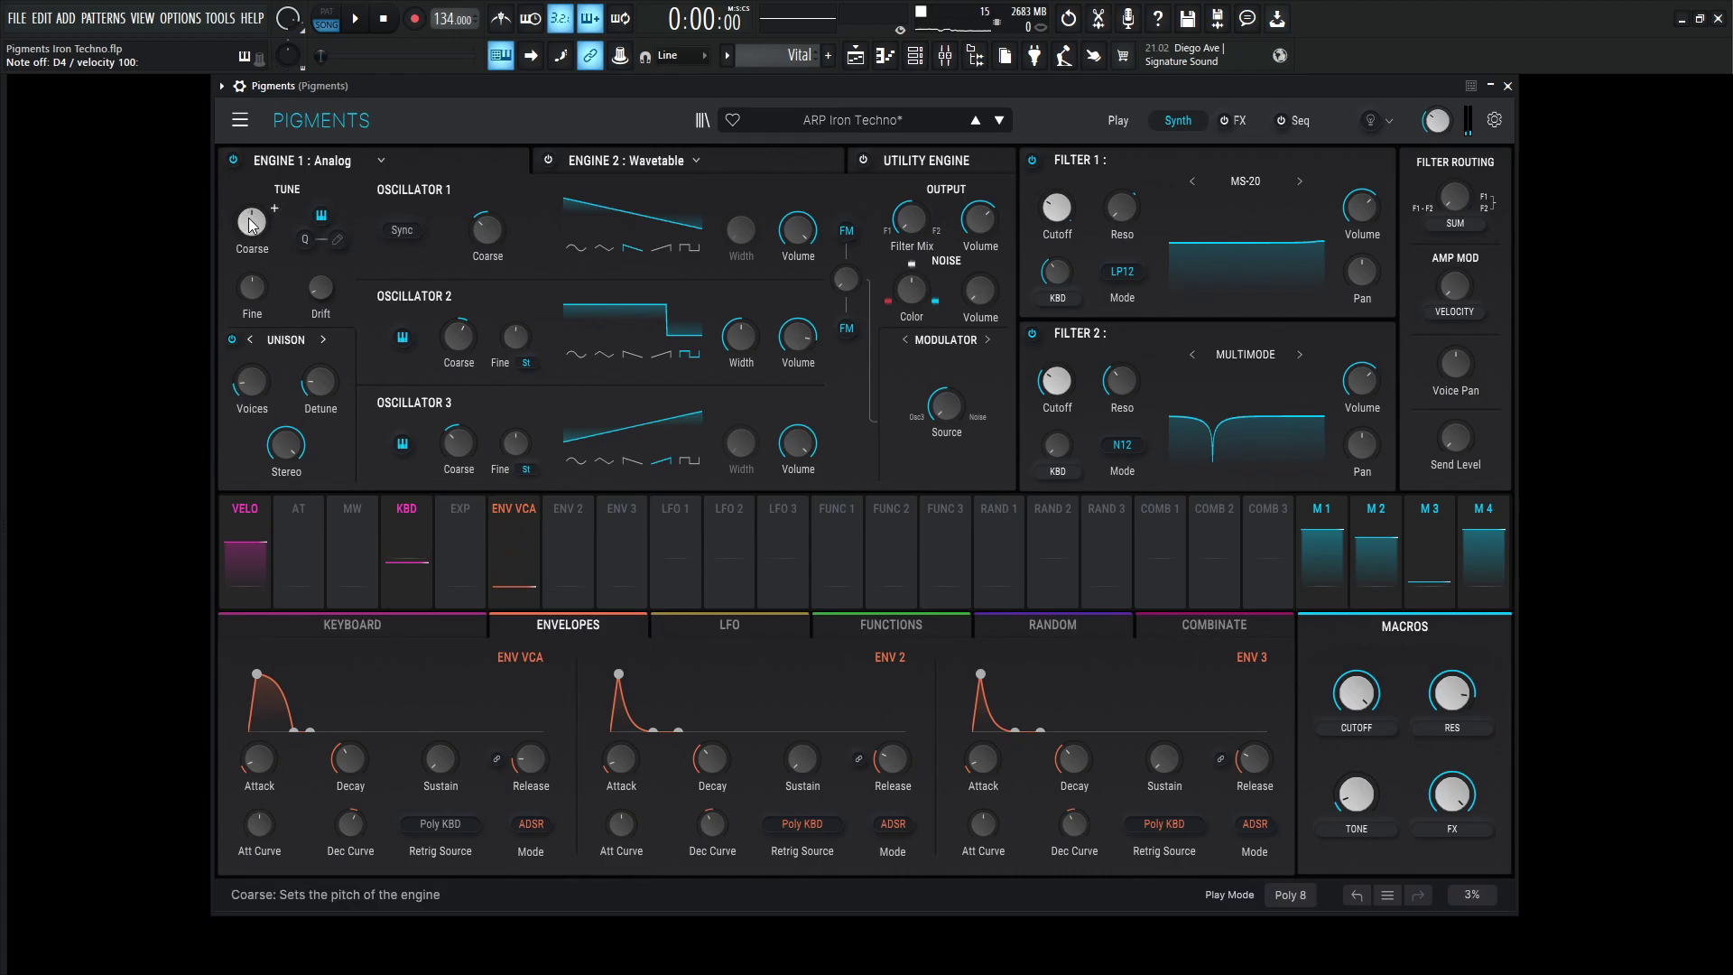
Inspect the Coarse, Width and Volume values of each of the three analog oscillators.
mouse_move(242, 226)
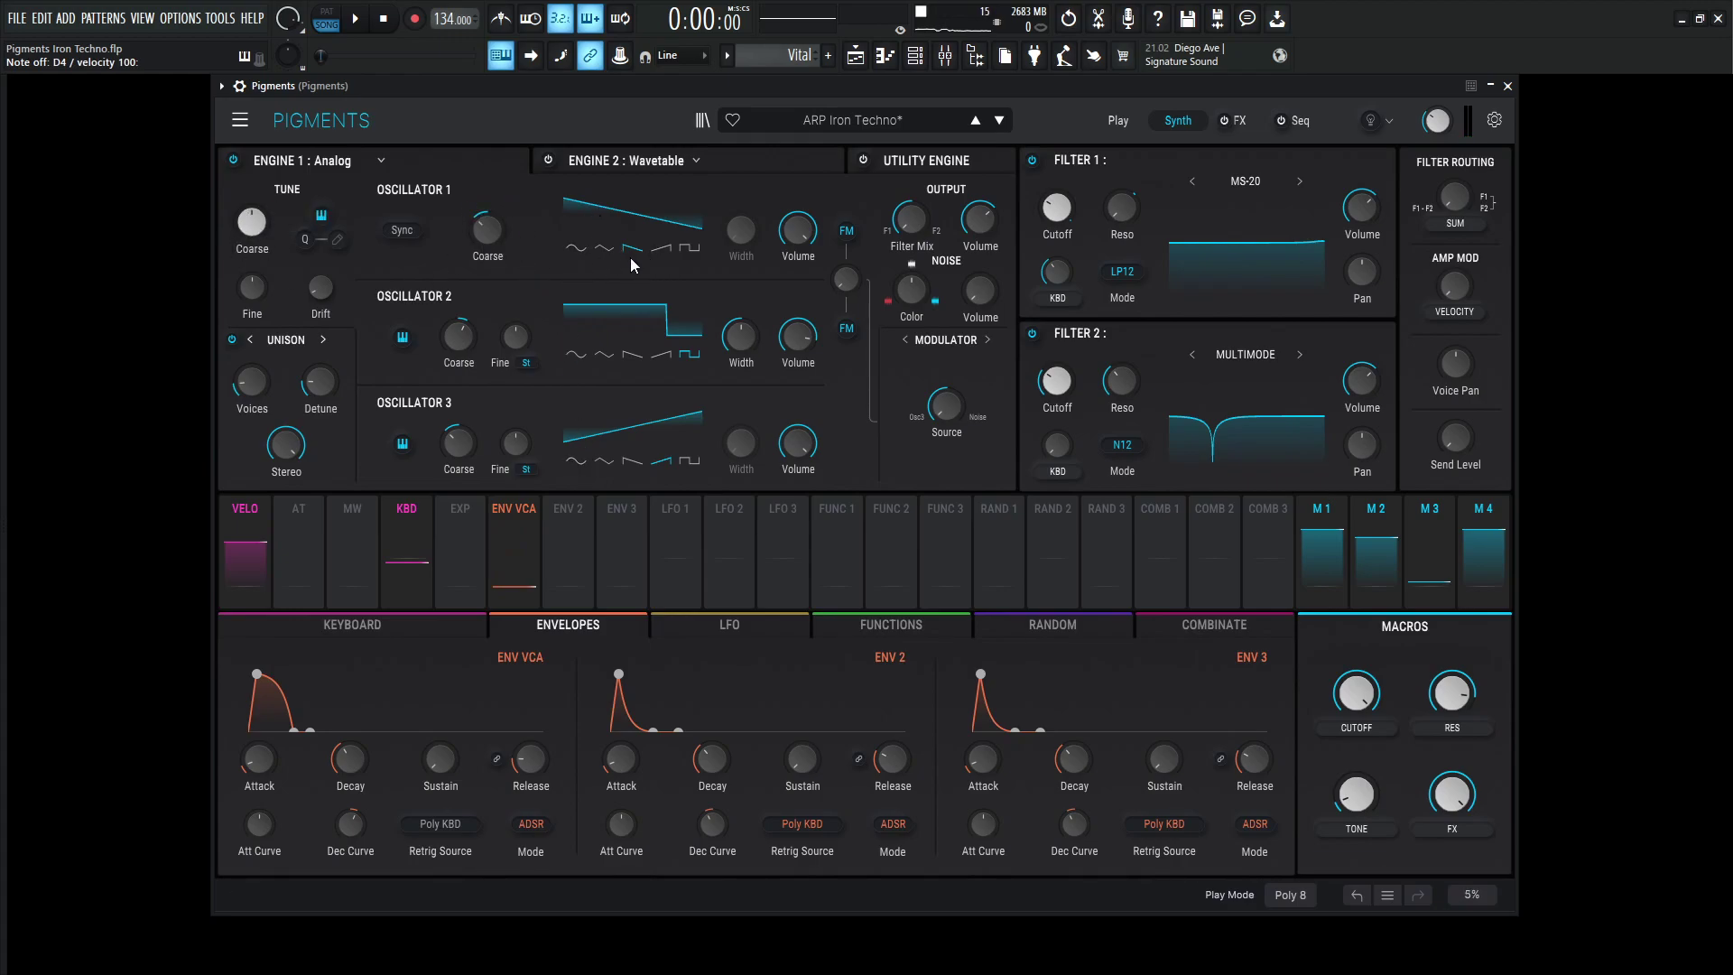
mouse_move(483, 239)
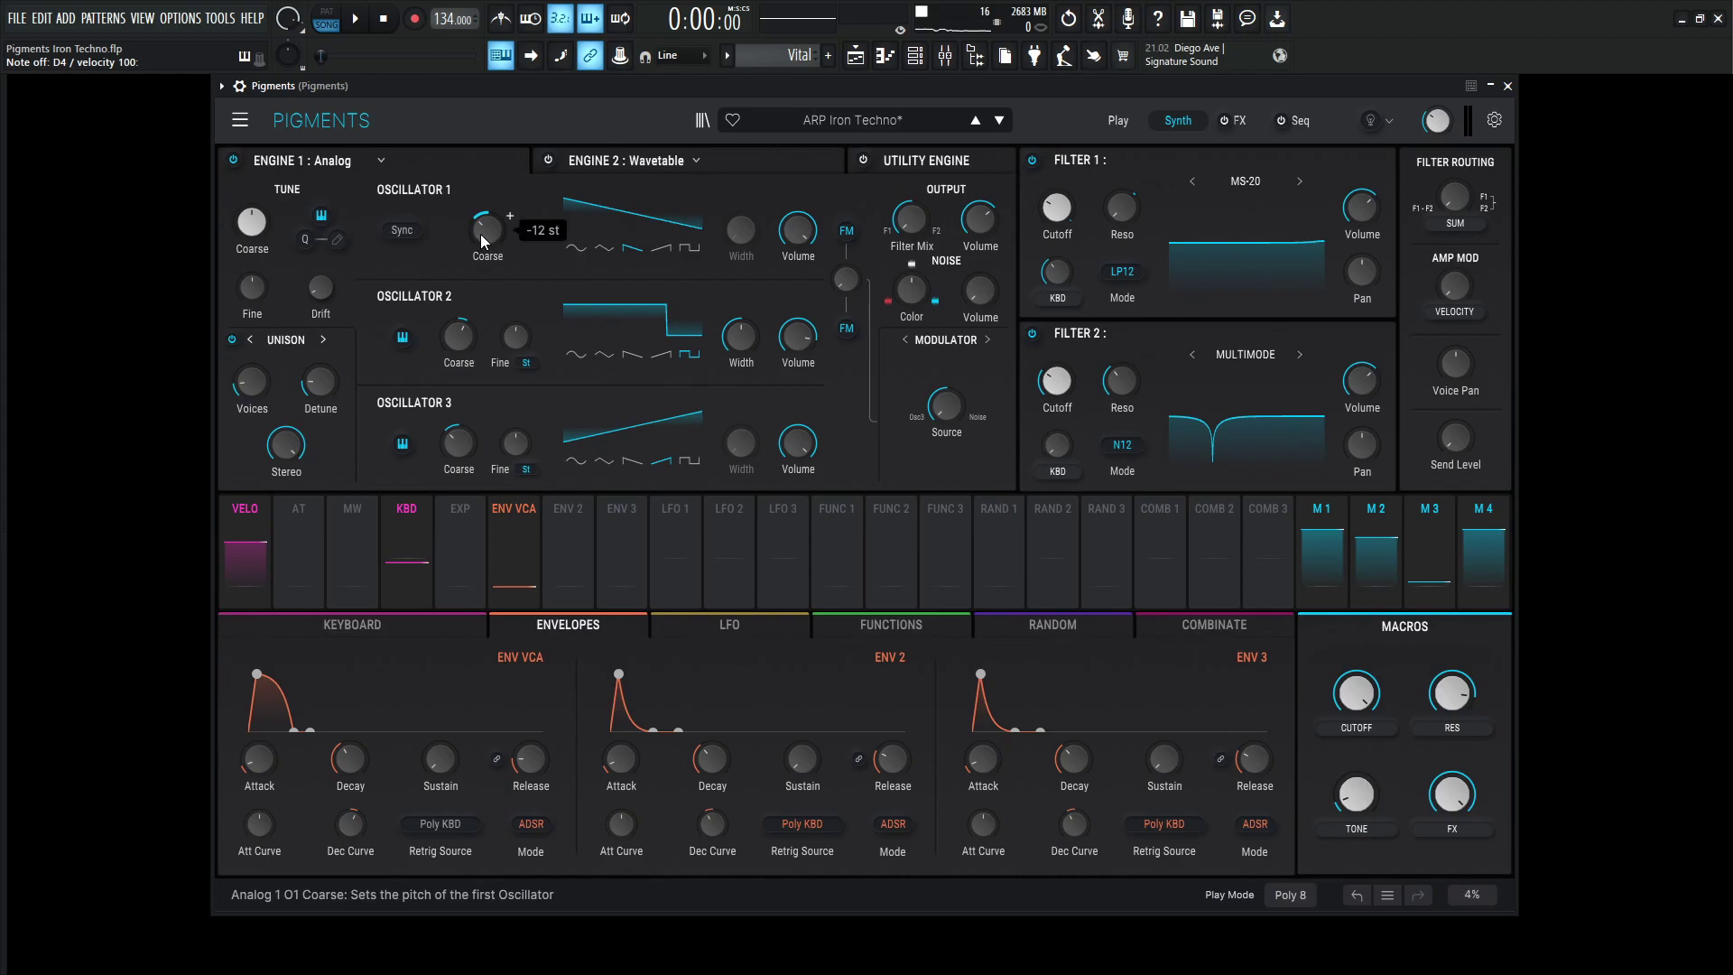
mouse_move(795, 236)
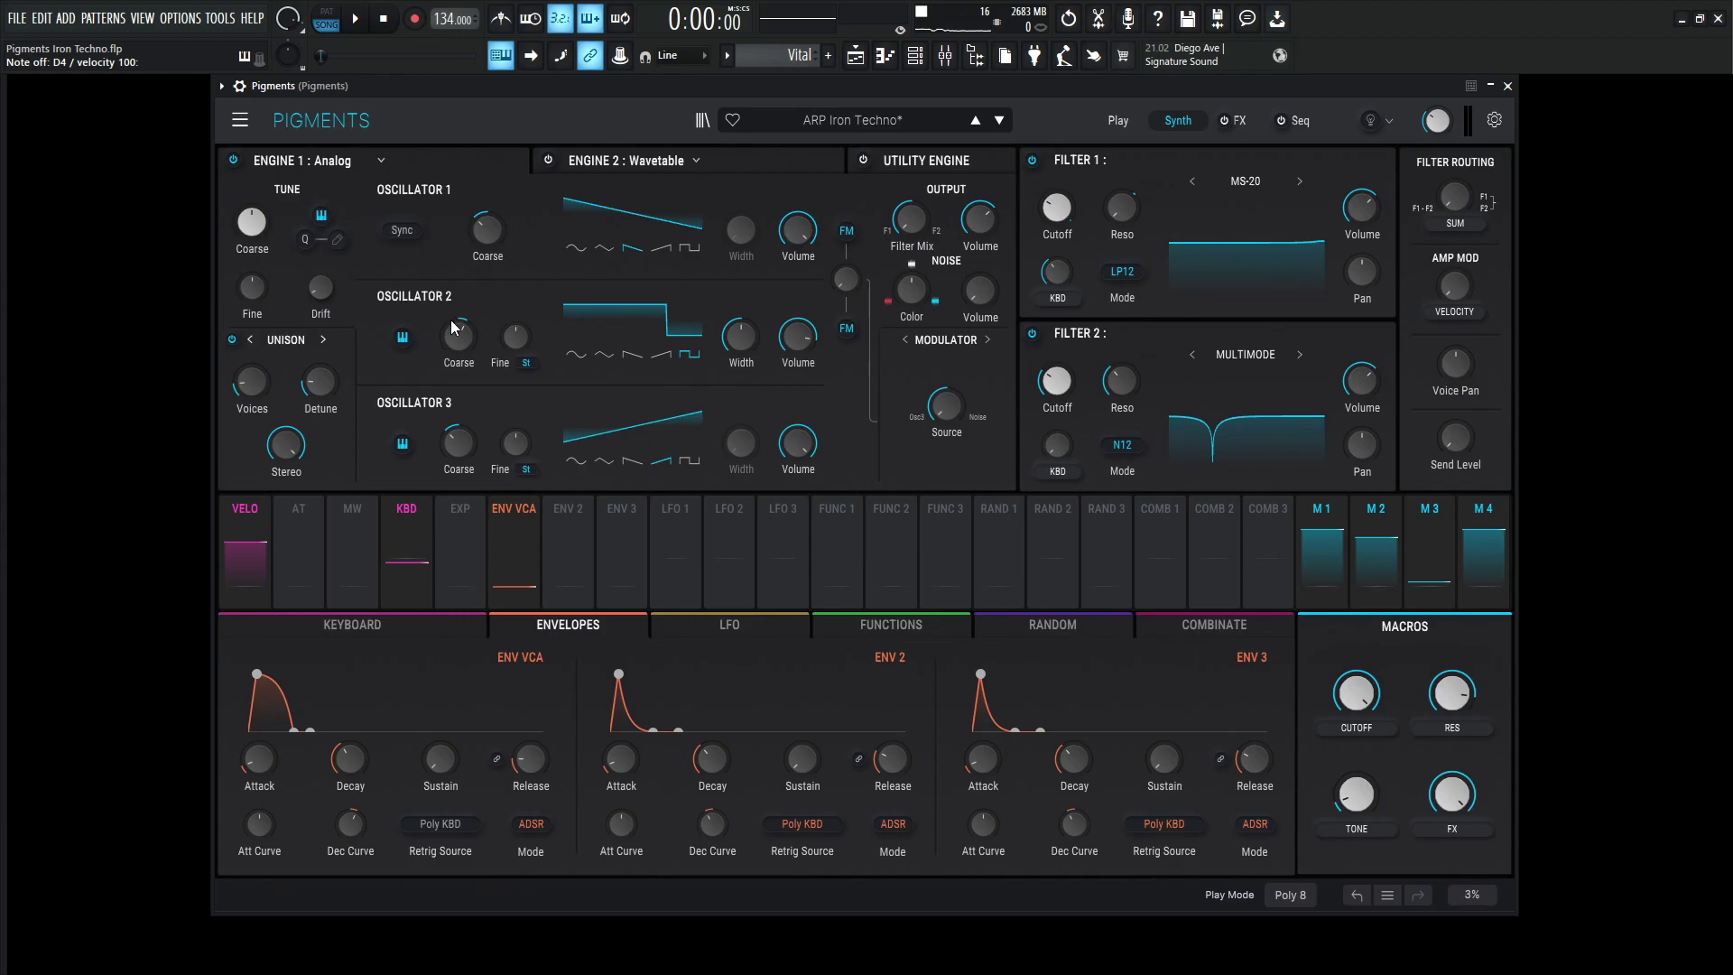
mouse_move(462, 350)
mouse_move(746, 346)
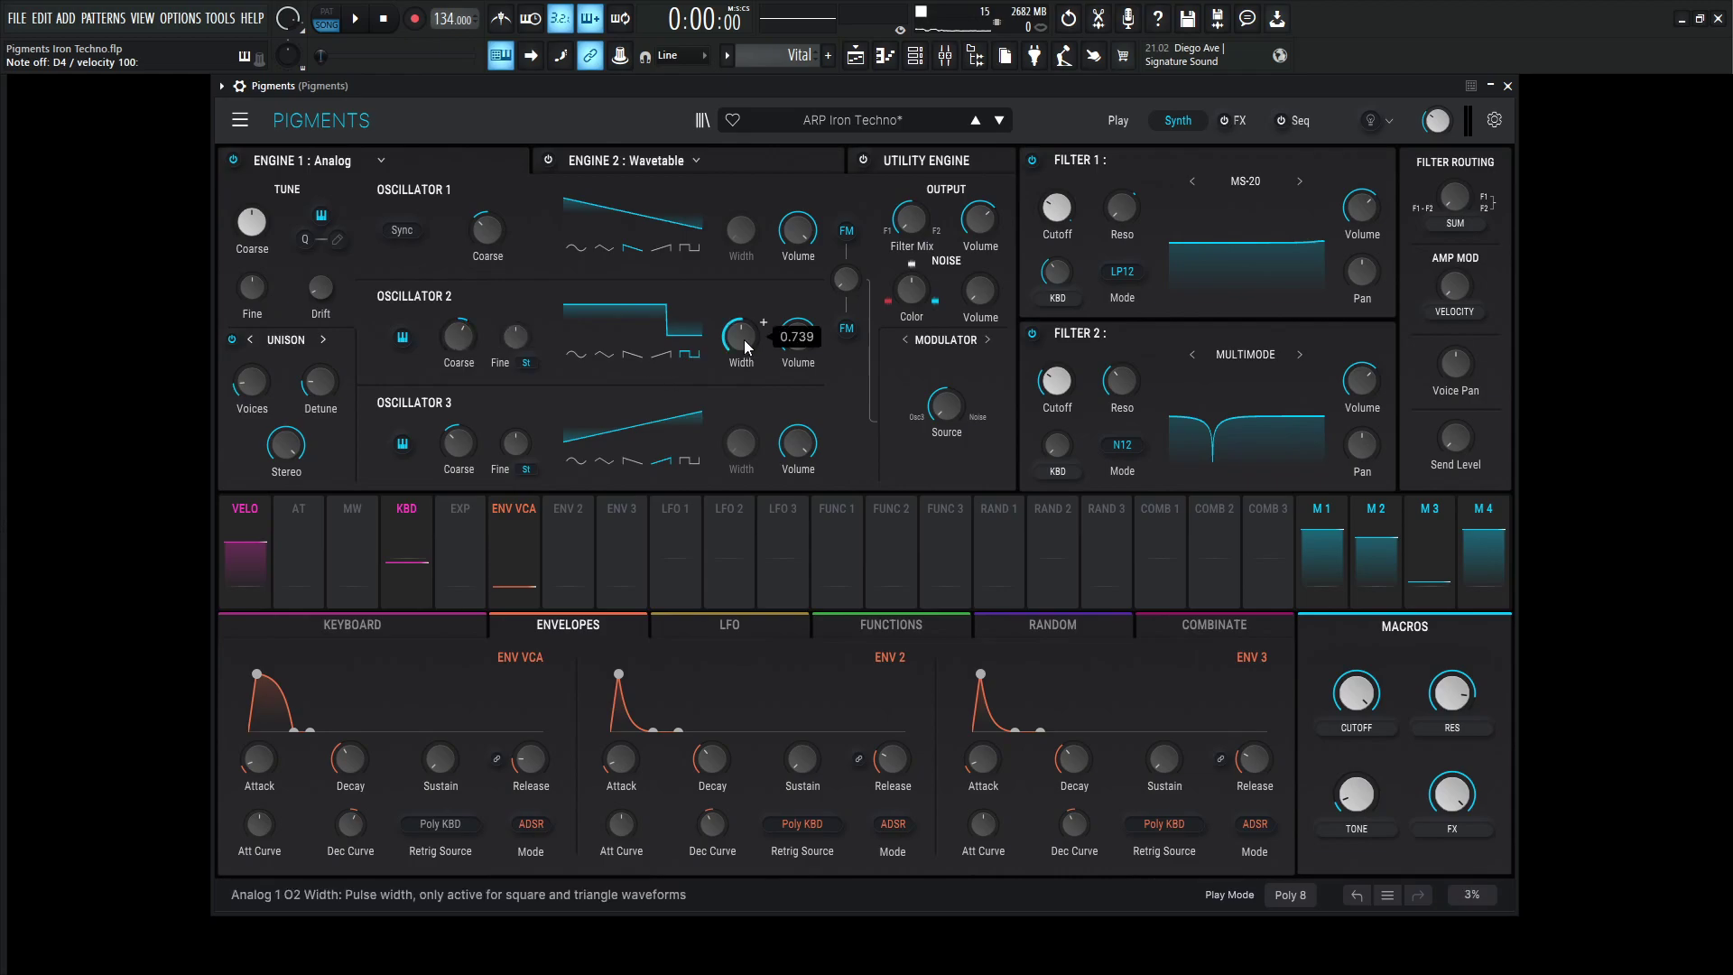
mouse_move(801, 344)
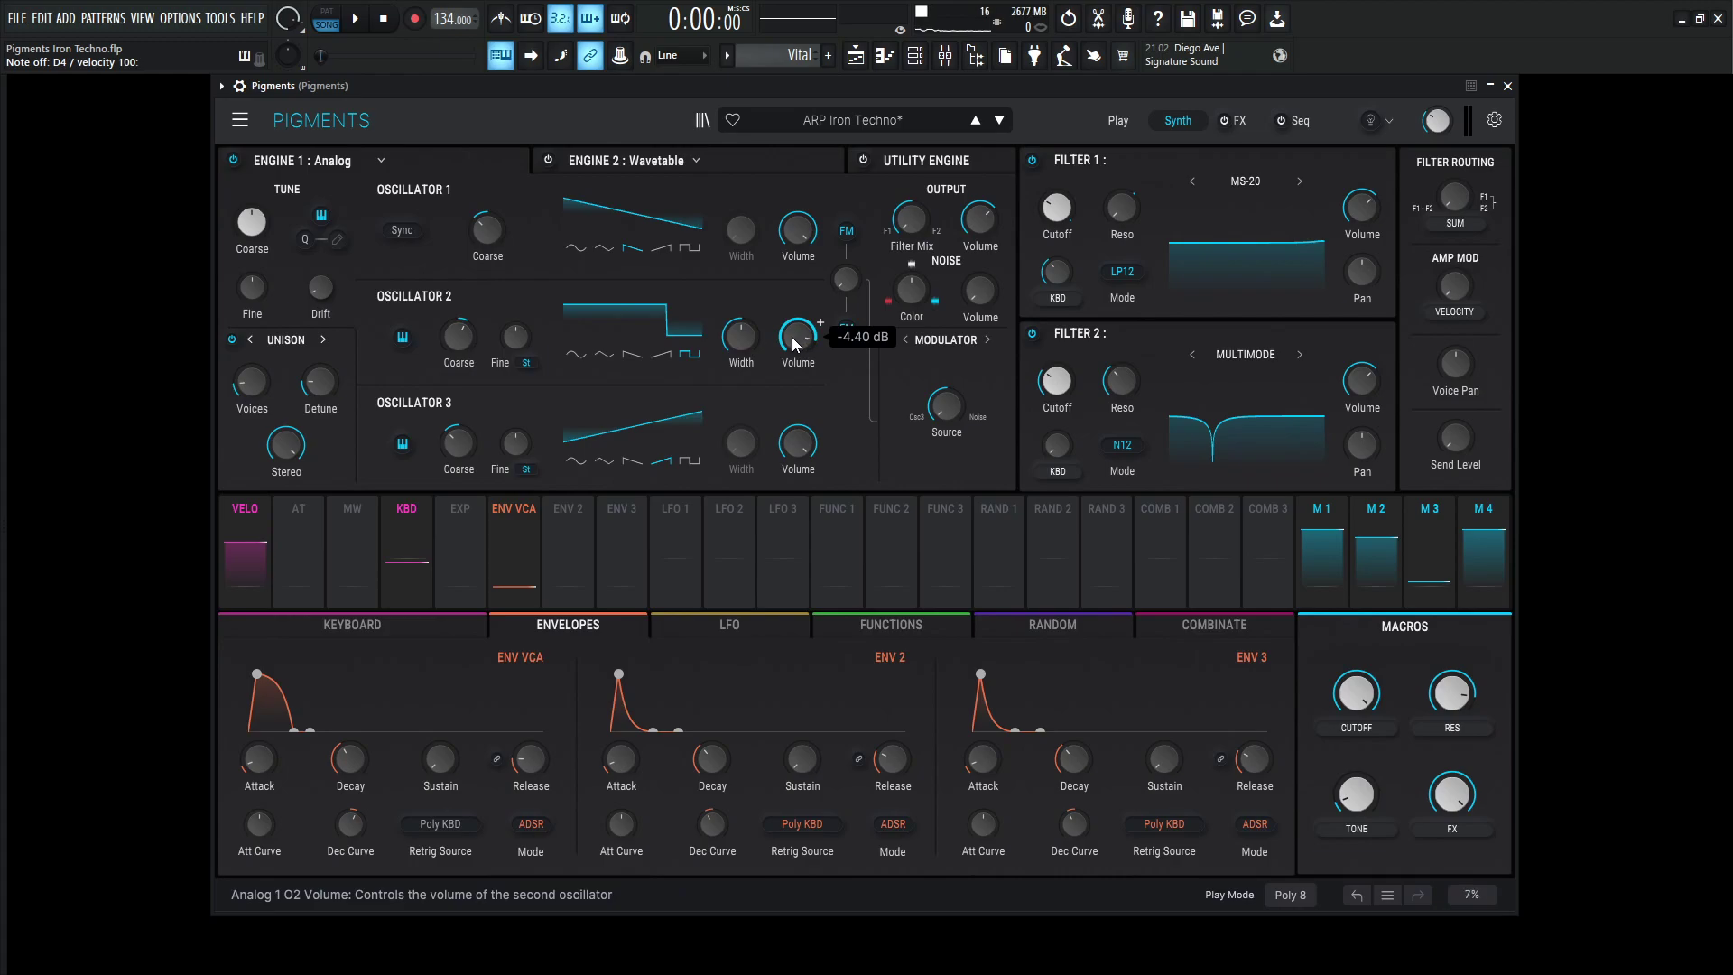
mouse_move(455, 449)
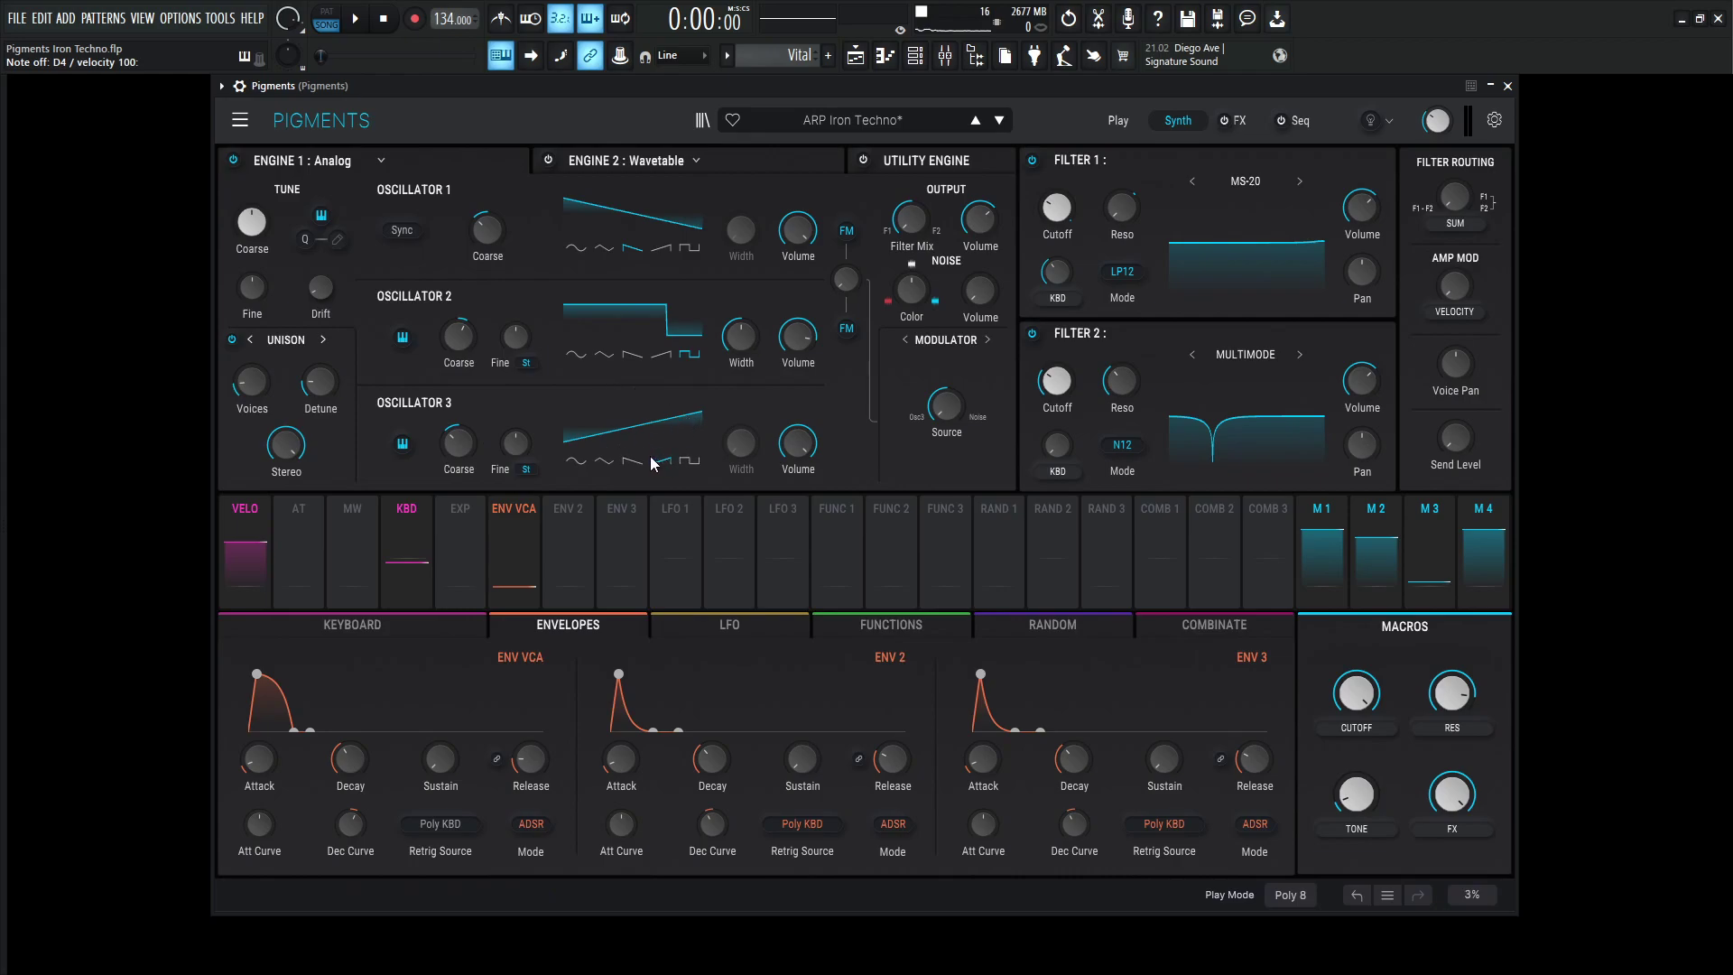
mouse_move(810, 449)
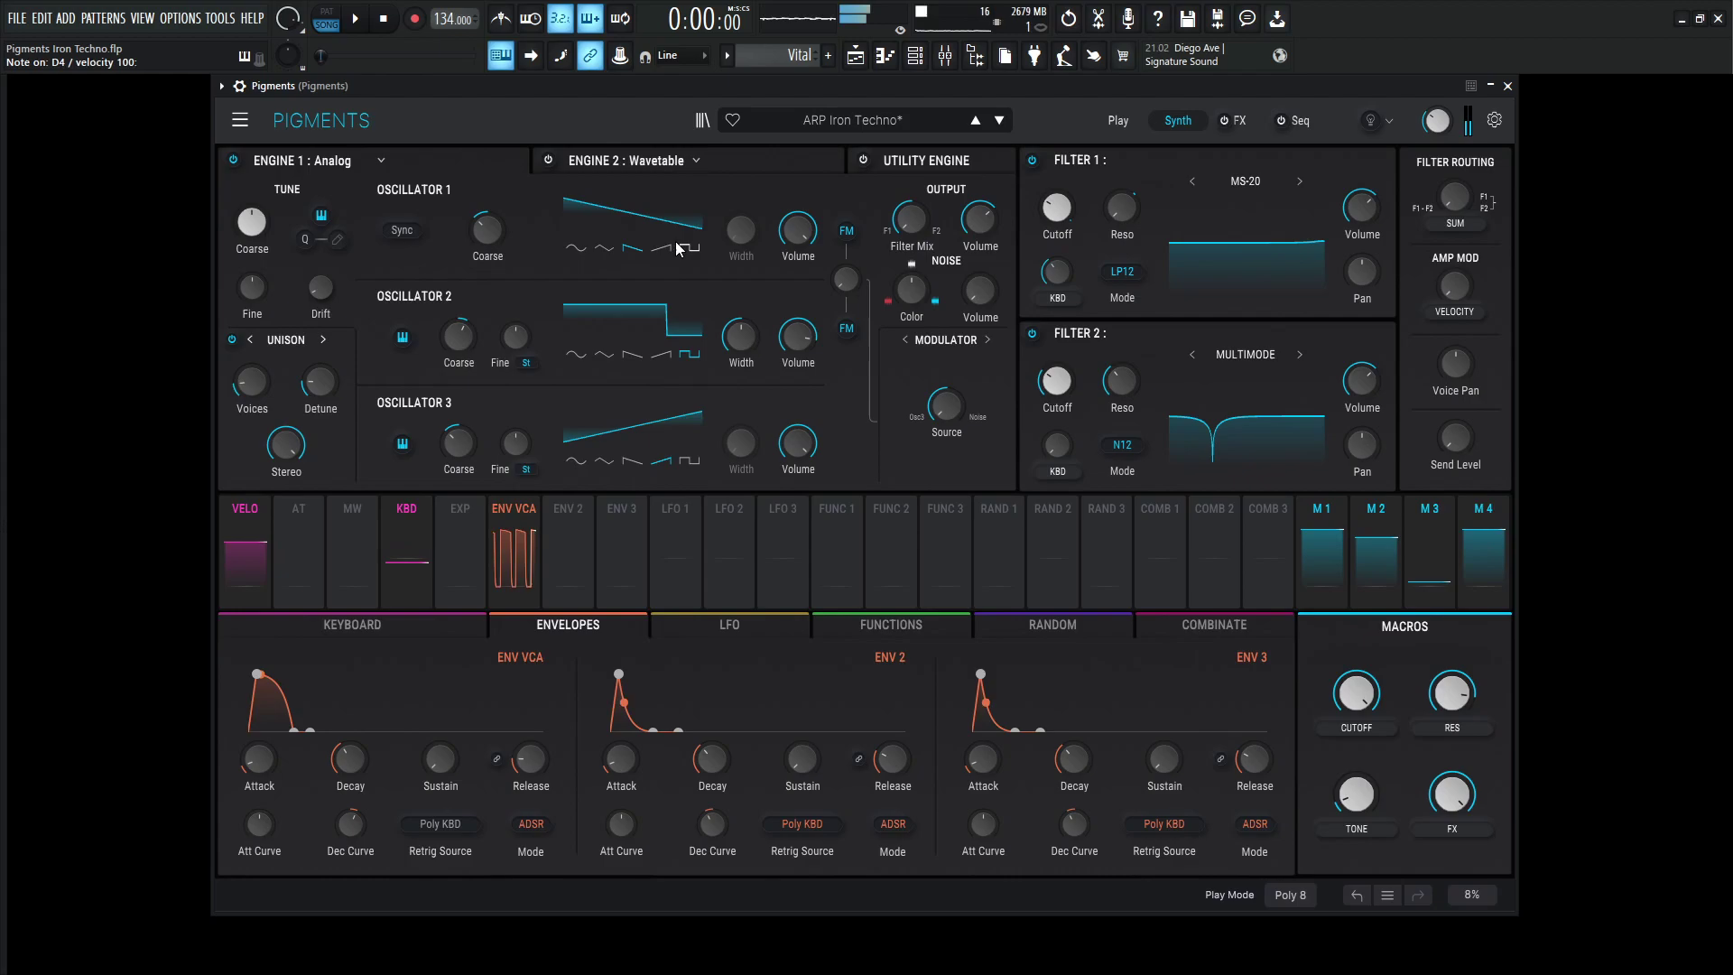
left_click(234, 161)
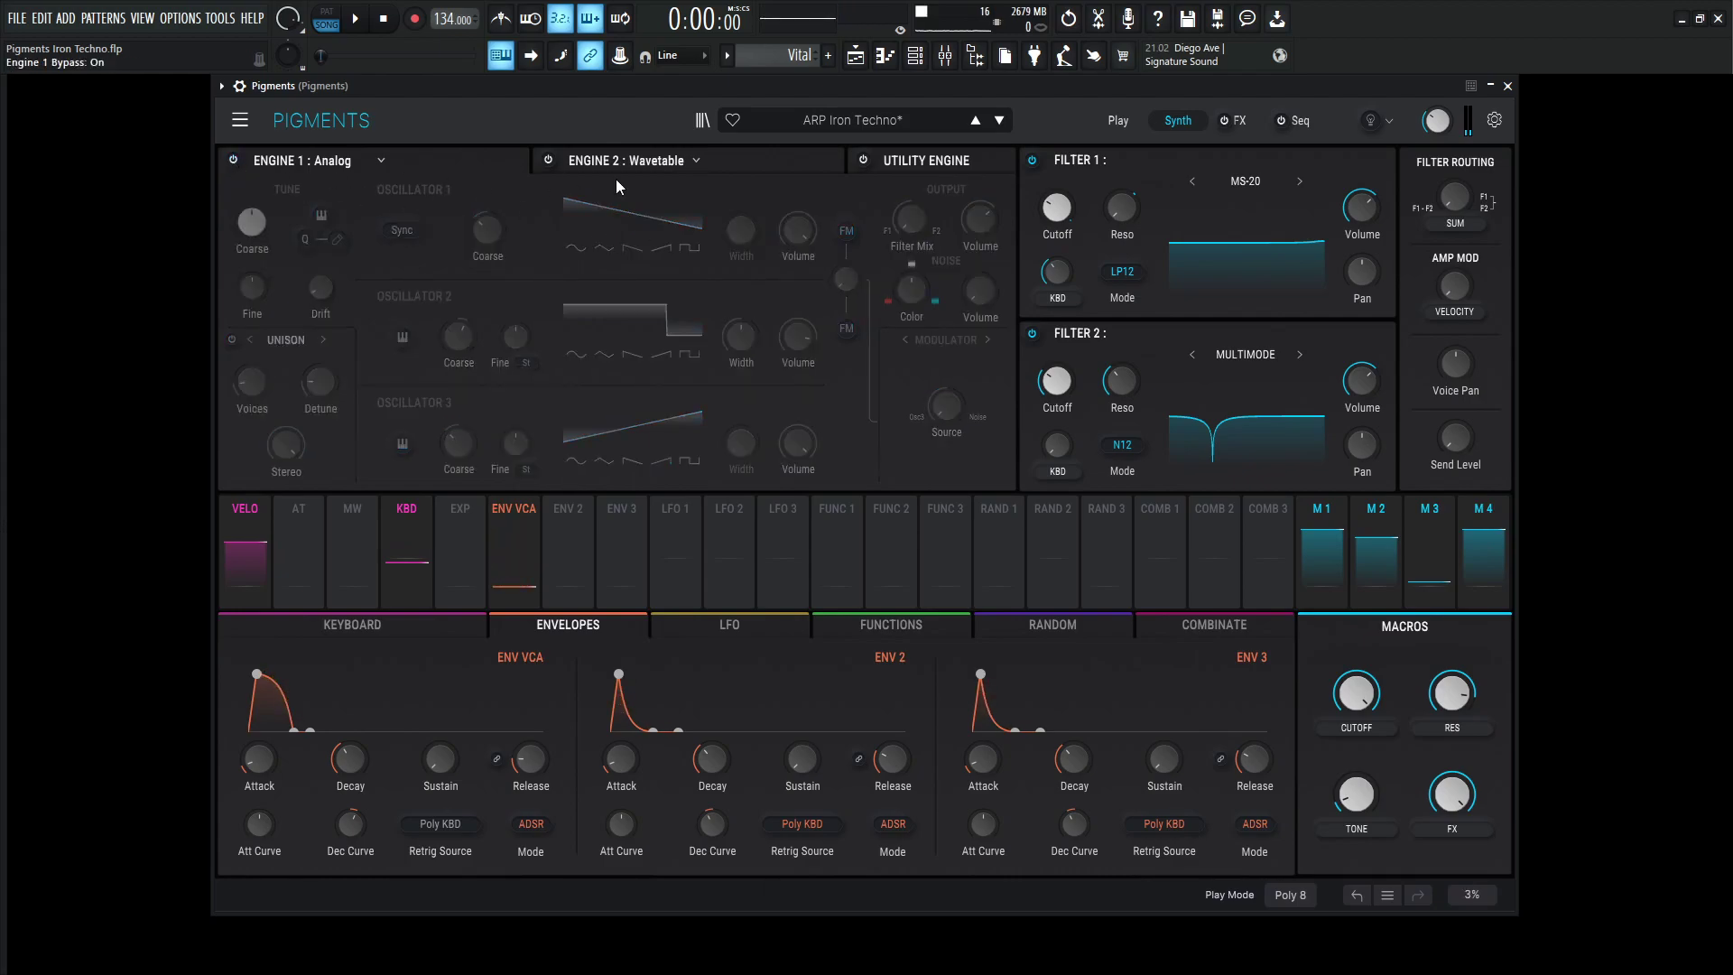
left_click(632, 161)
left_click(549, 161)
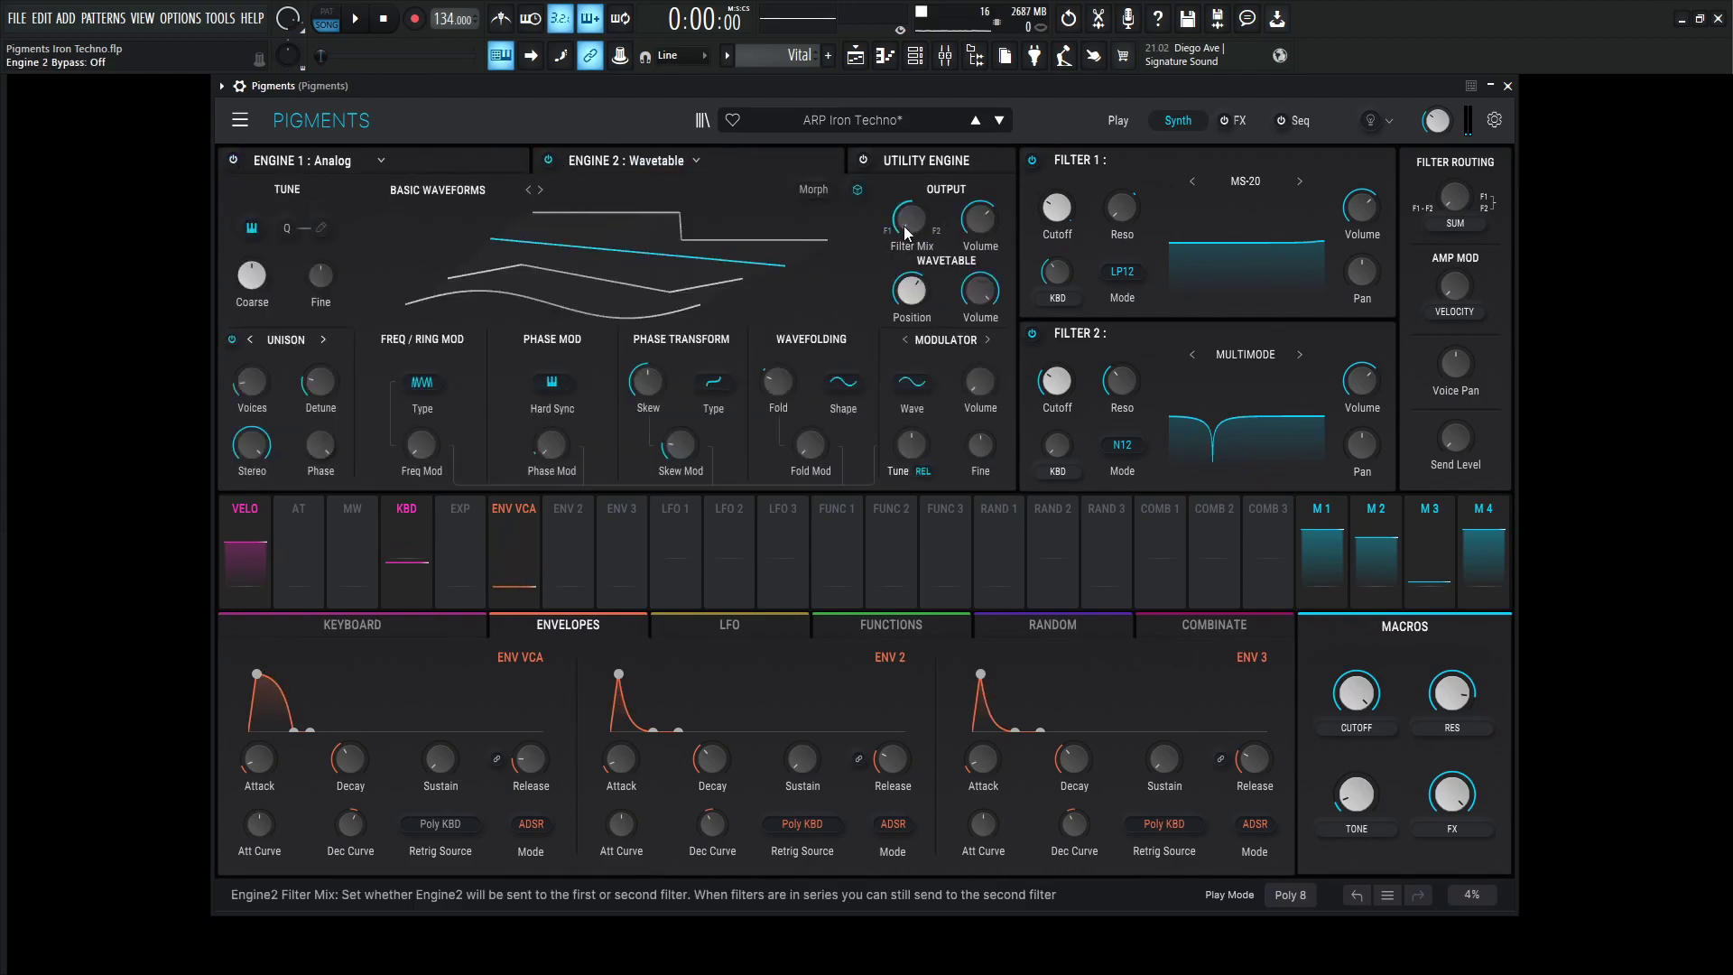
left_click(856, 190)
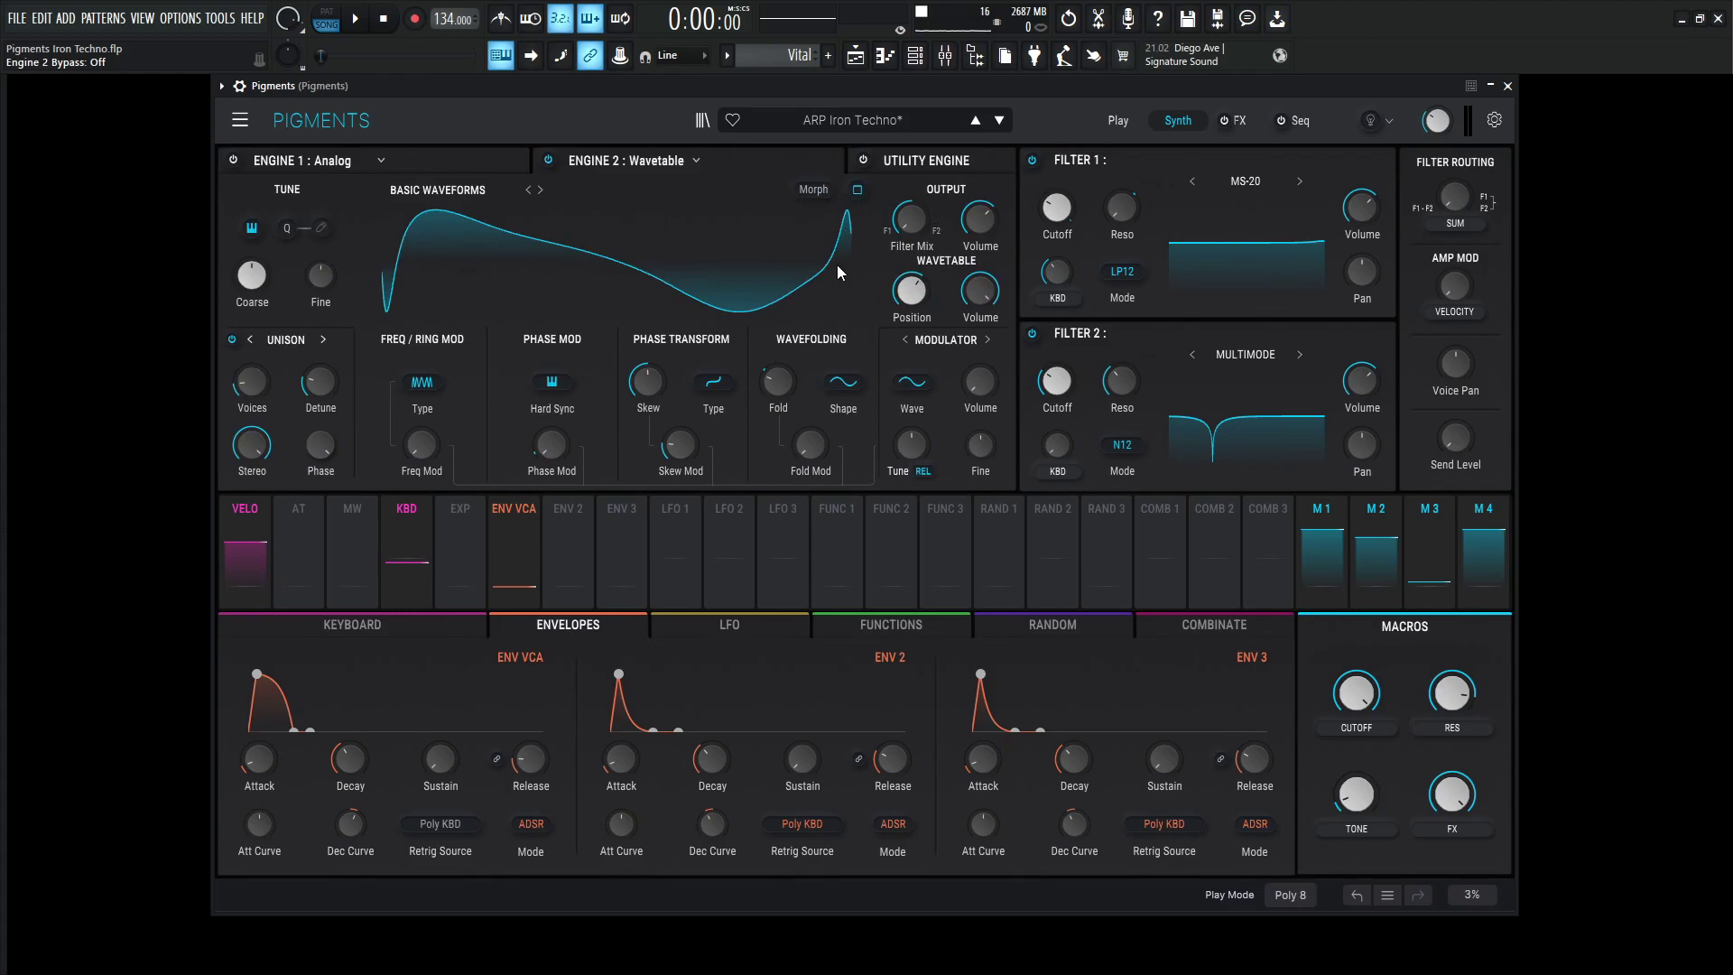
left_click(857, 189)
left_click(857, 189)
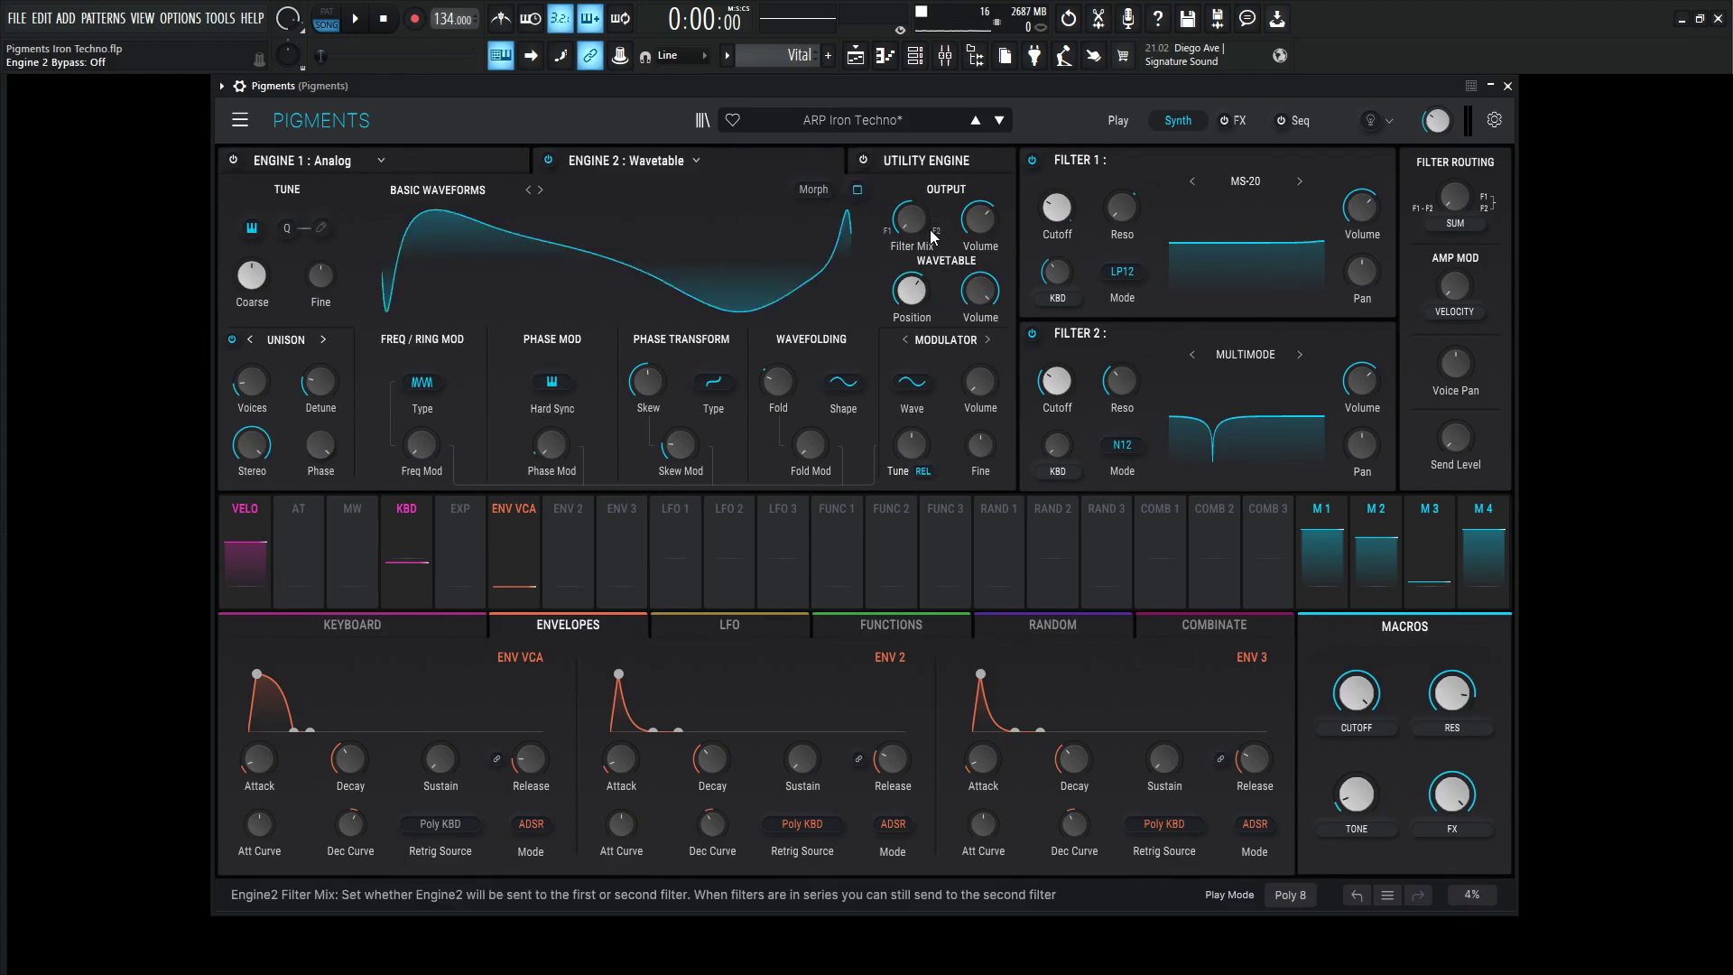
left_click(857, 190)
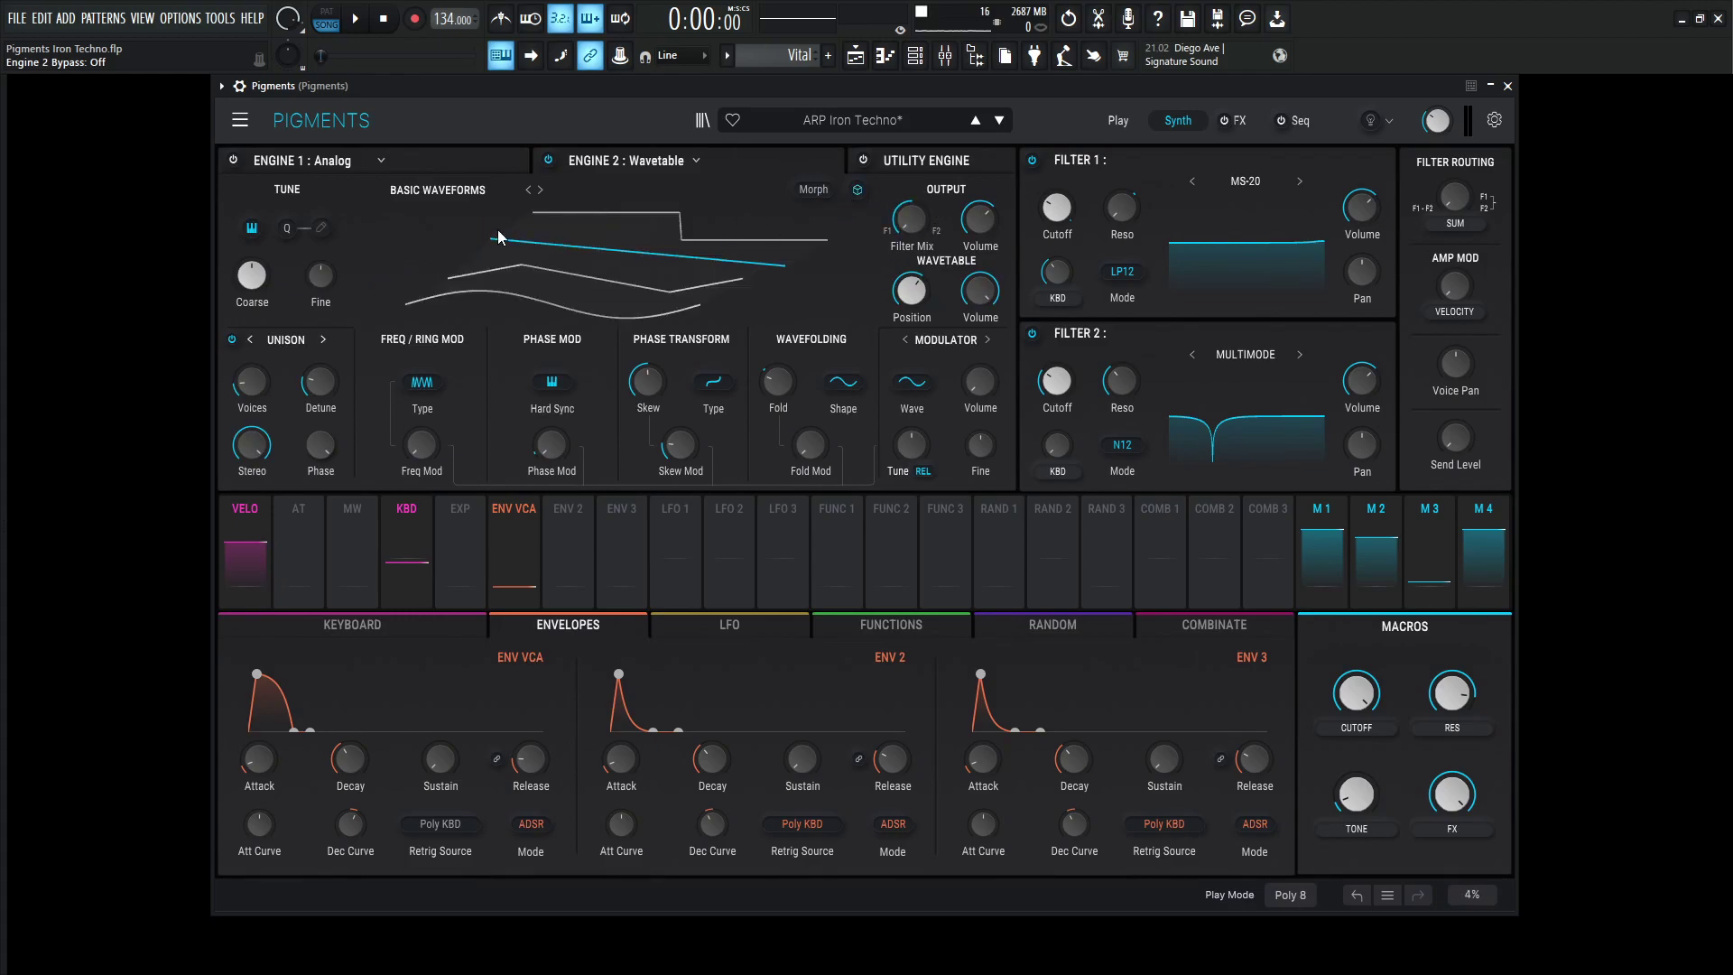
left_click(857, 189)
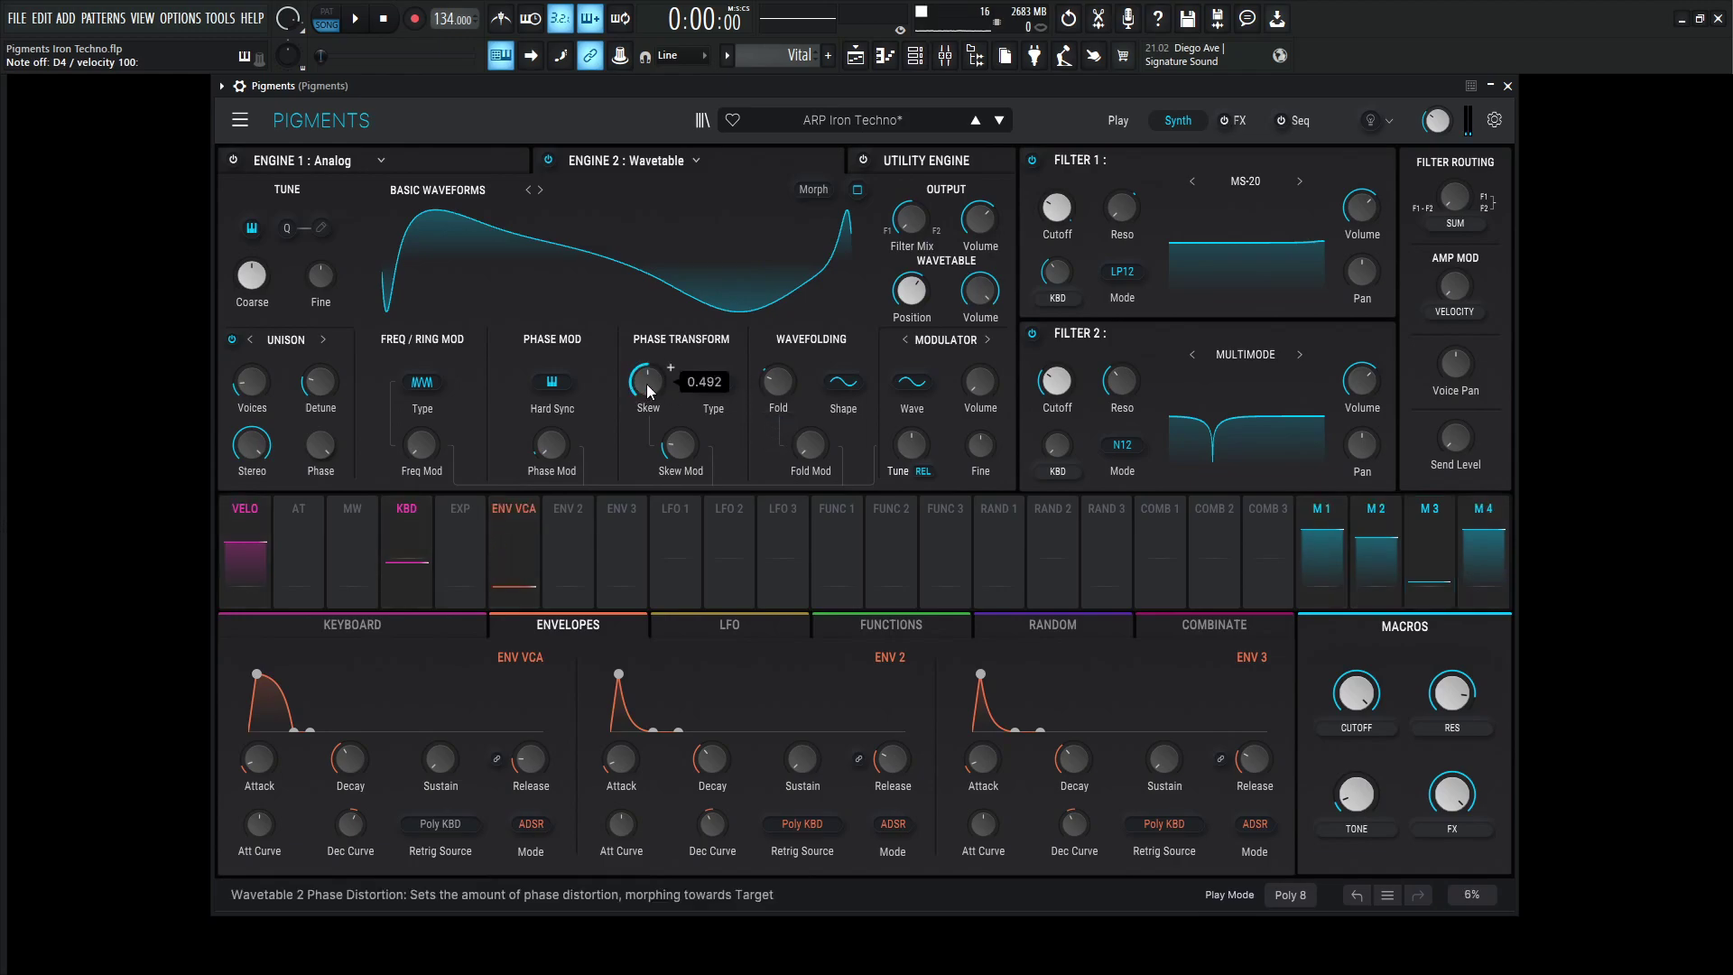
left_click(712, 386)
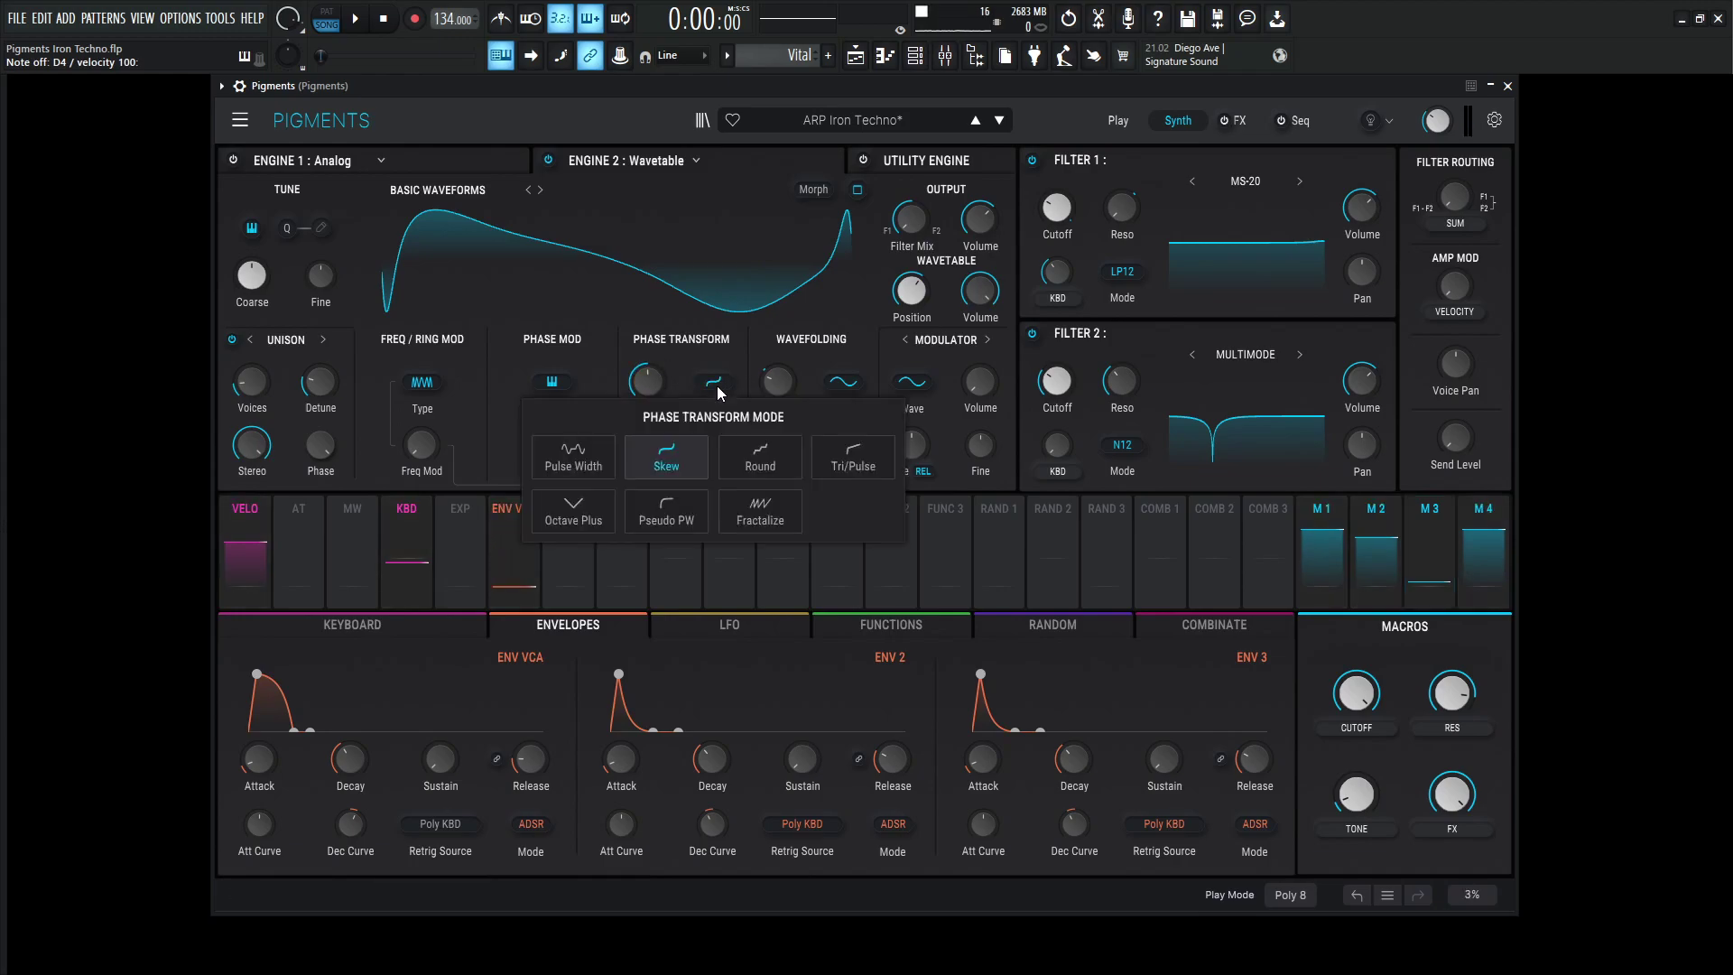
left_click(678, 465)
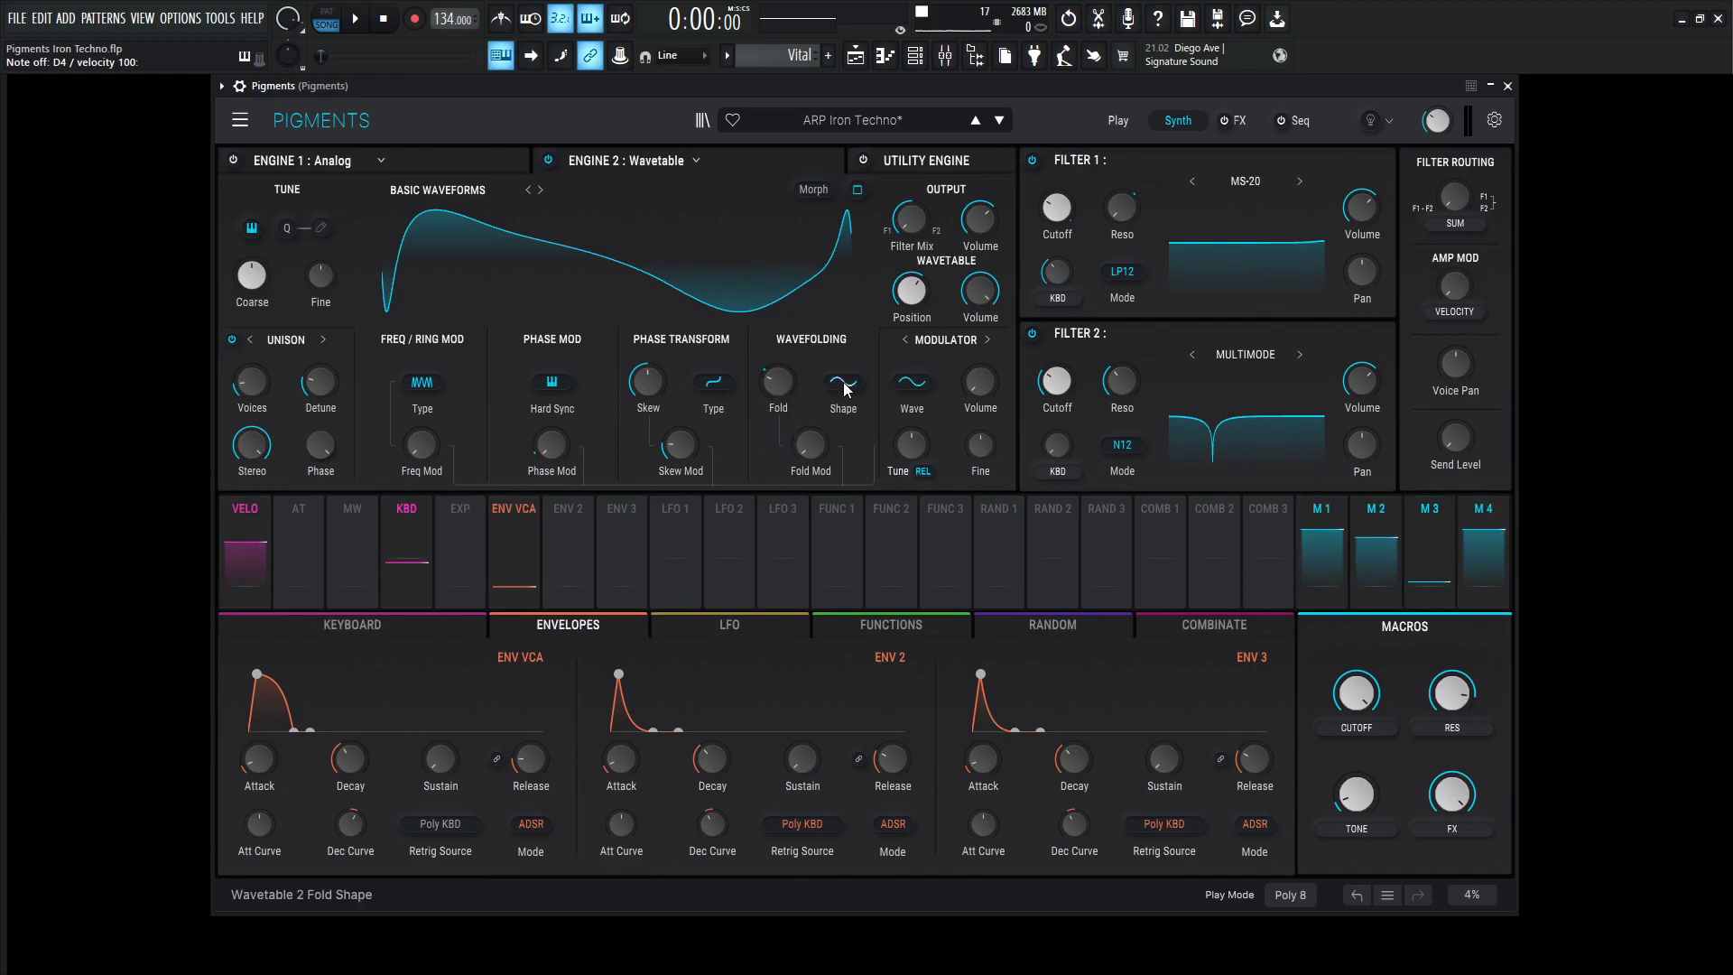
left_click(846, 384)
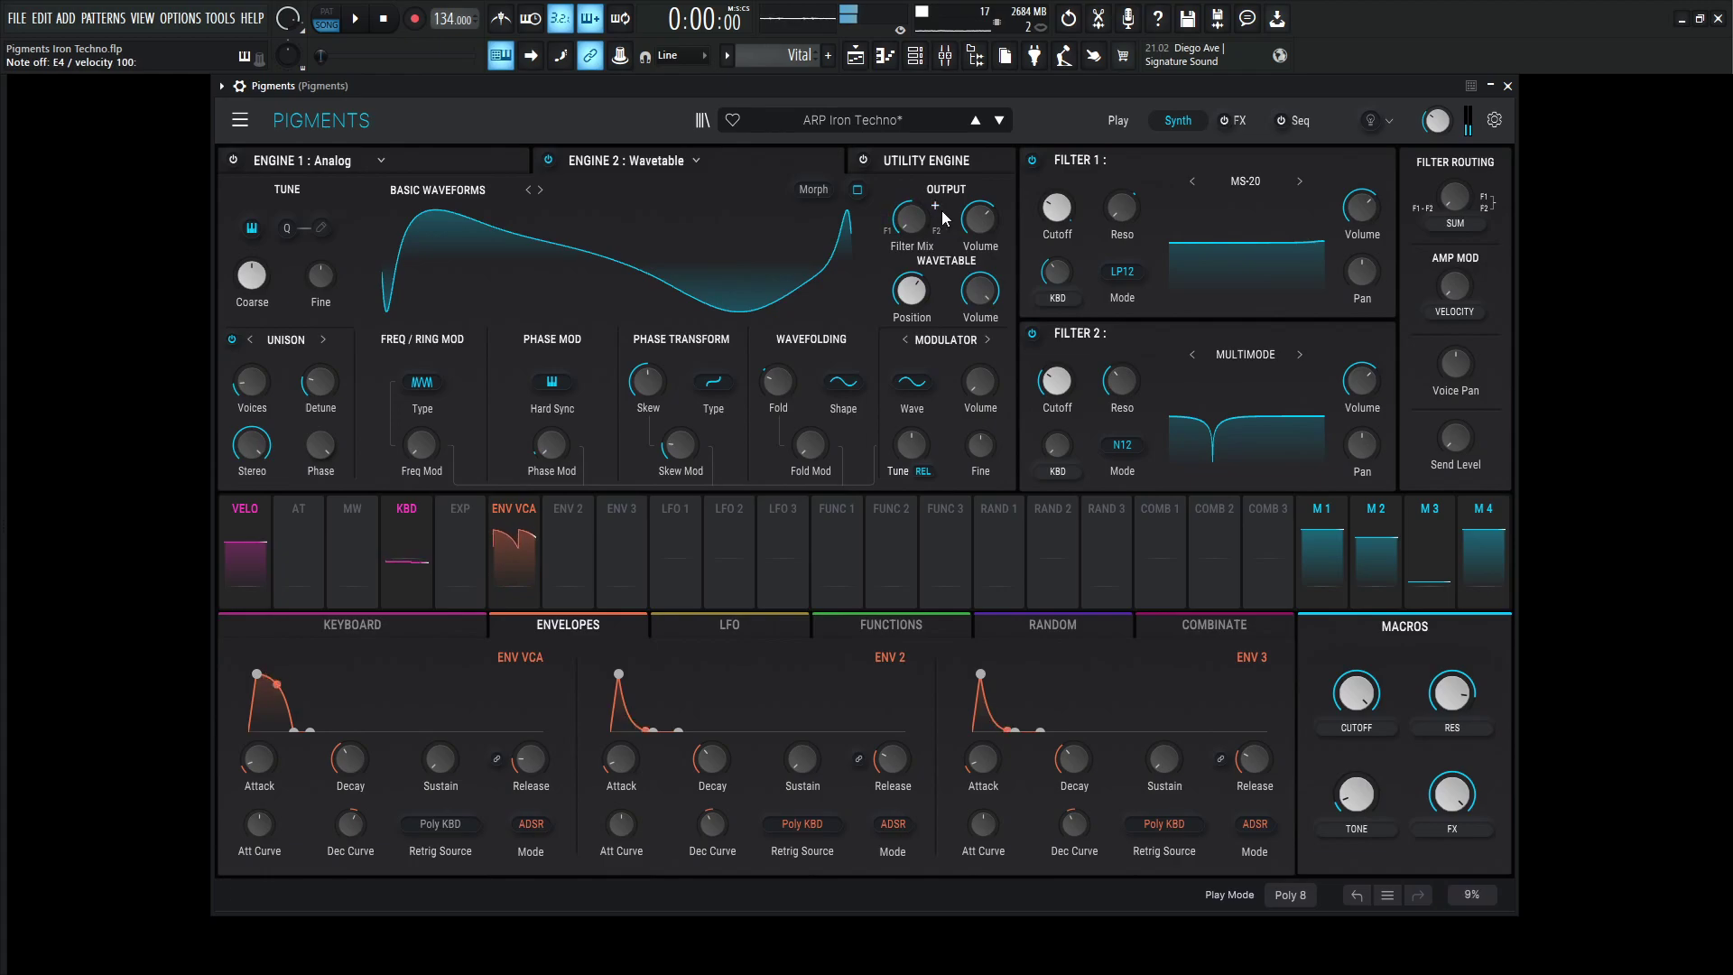
mouse_move(984, 226)
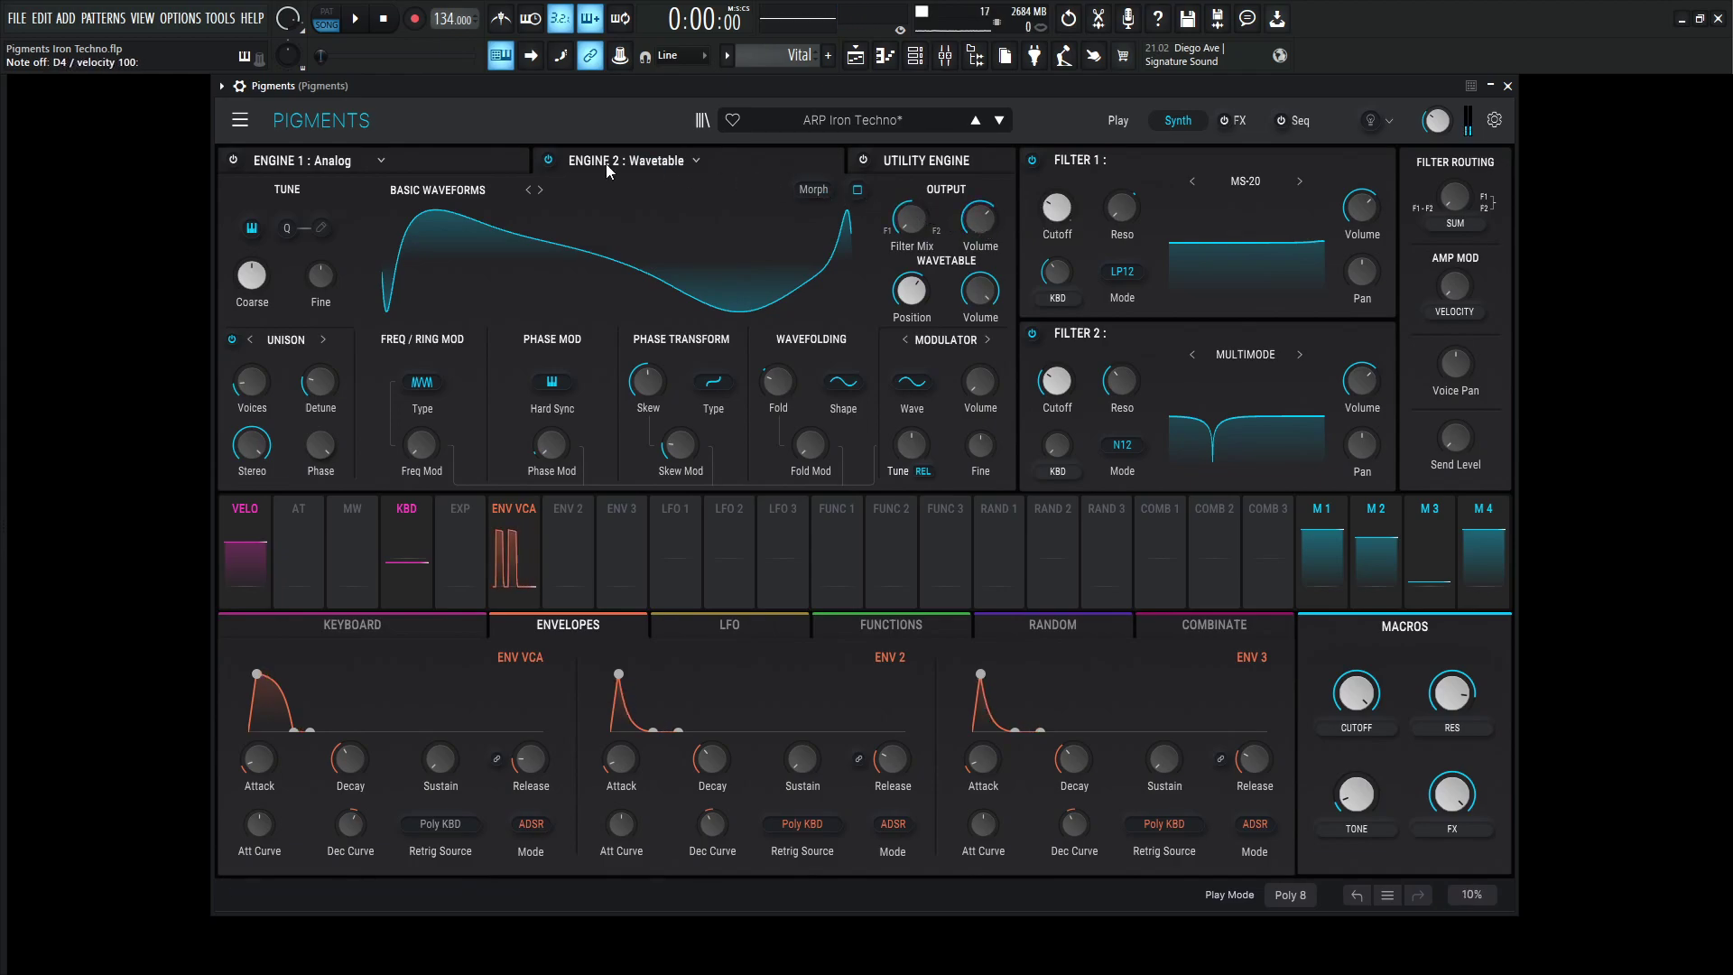
left_click(550, 164)
Open the Utility Engine, toggle its -12 st Oscillator layer off and on, then mute Noise 1.
left_click(881, 162)
left_click(862, 160)
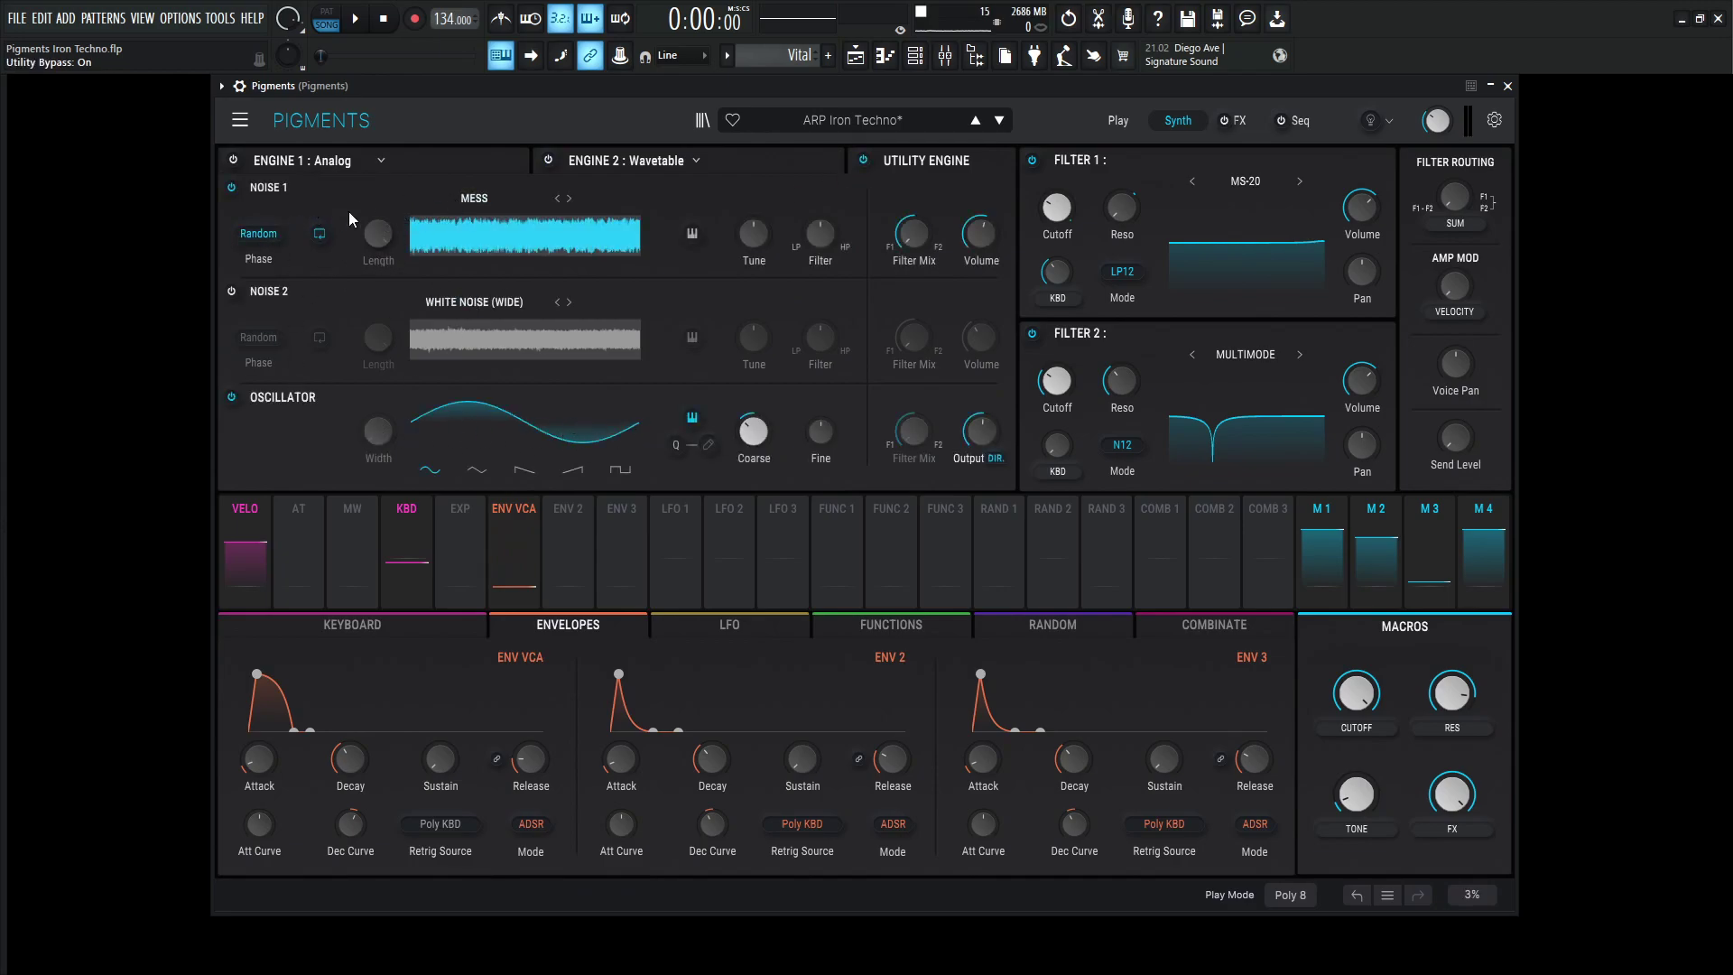
left_click(233, 397)
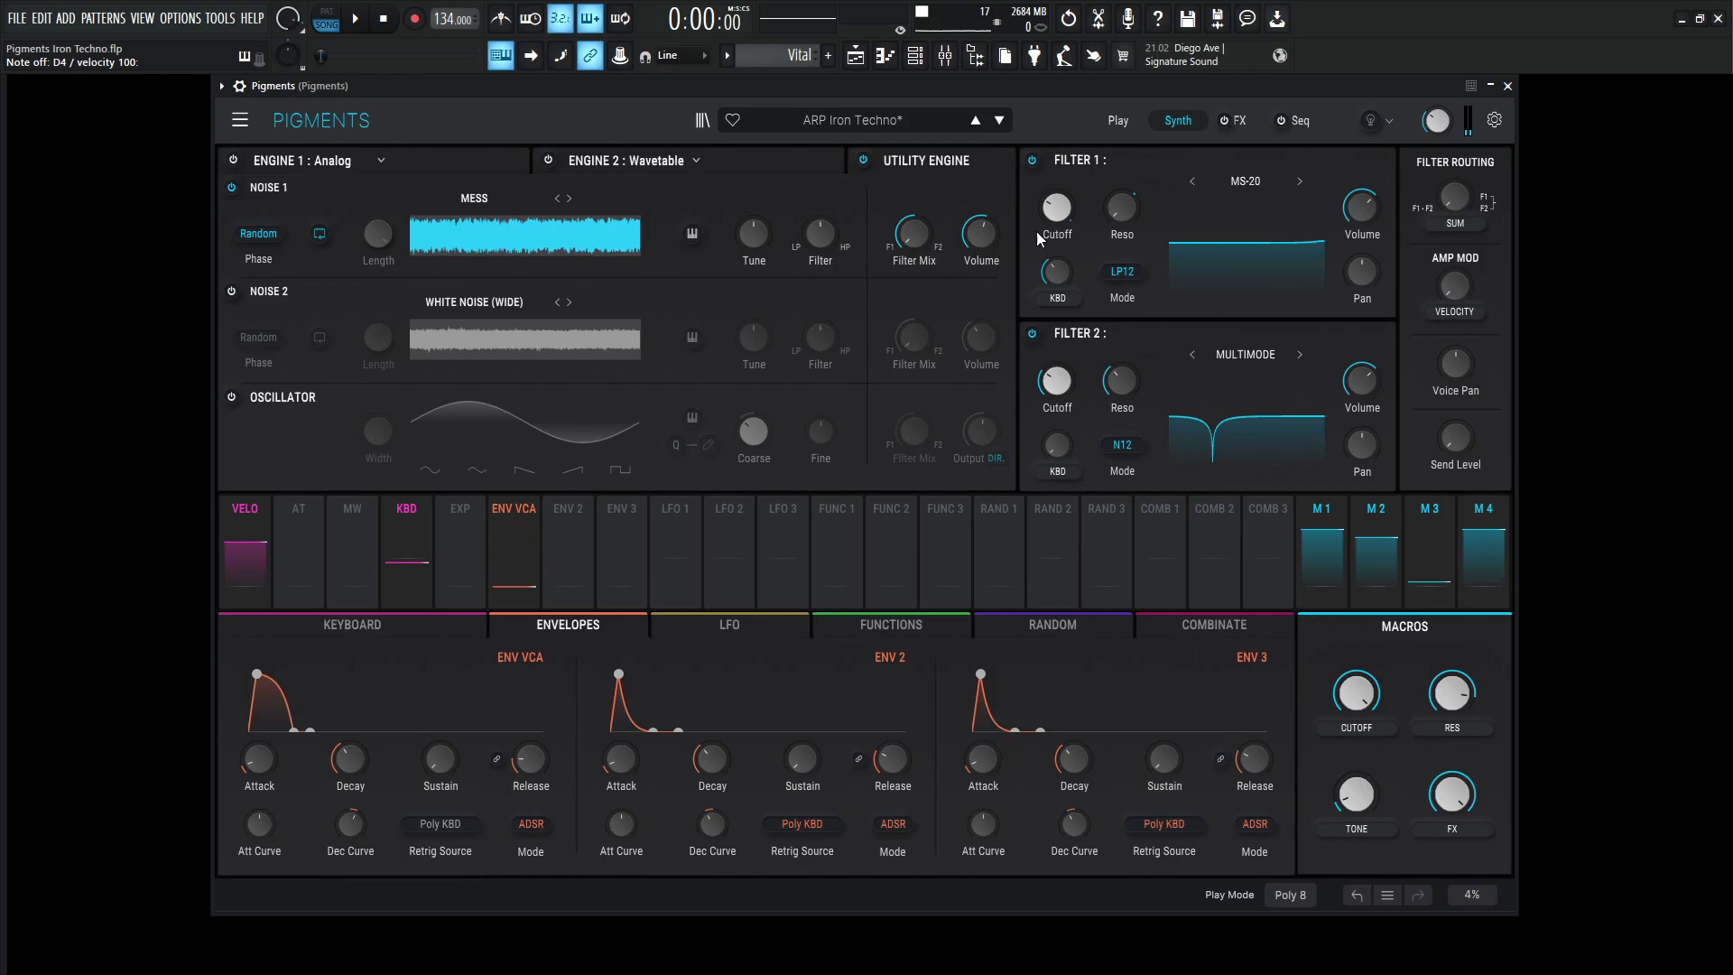
mouse_move(986, 238)
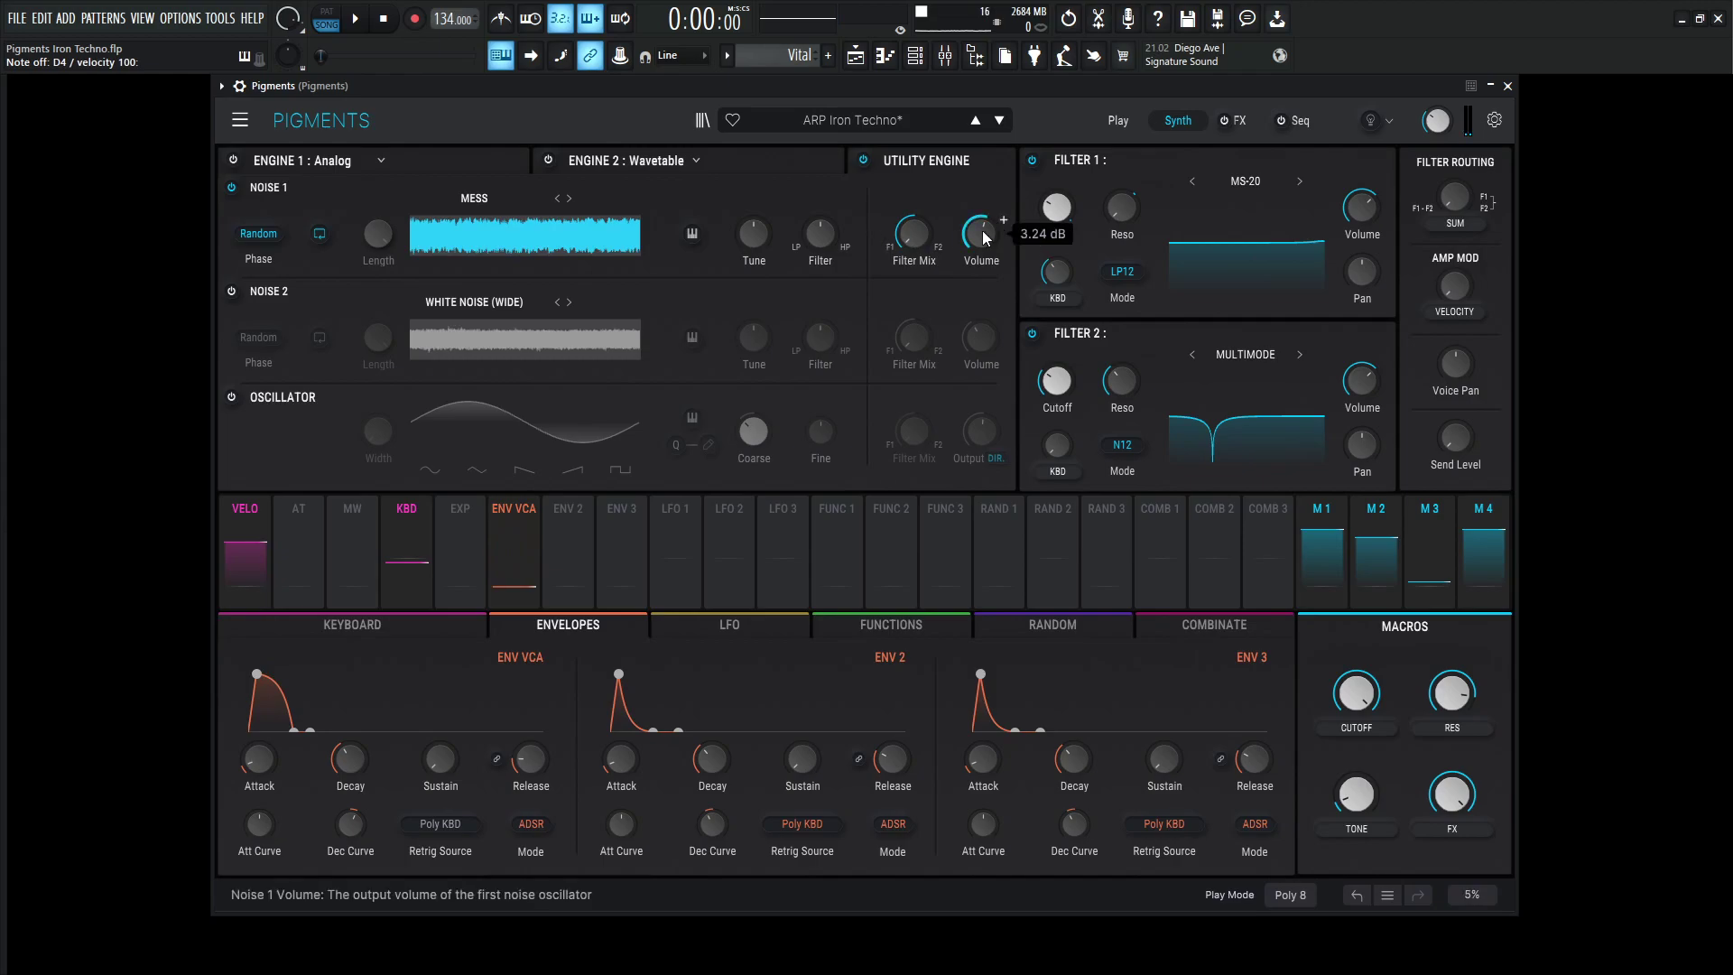
left_click(231, 397)
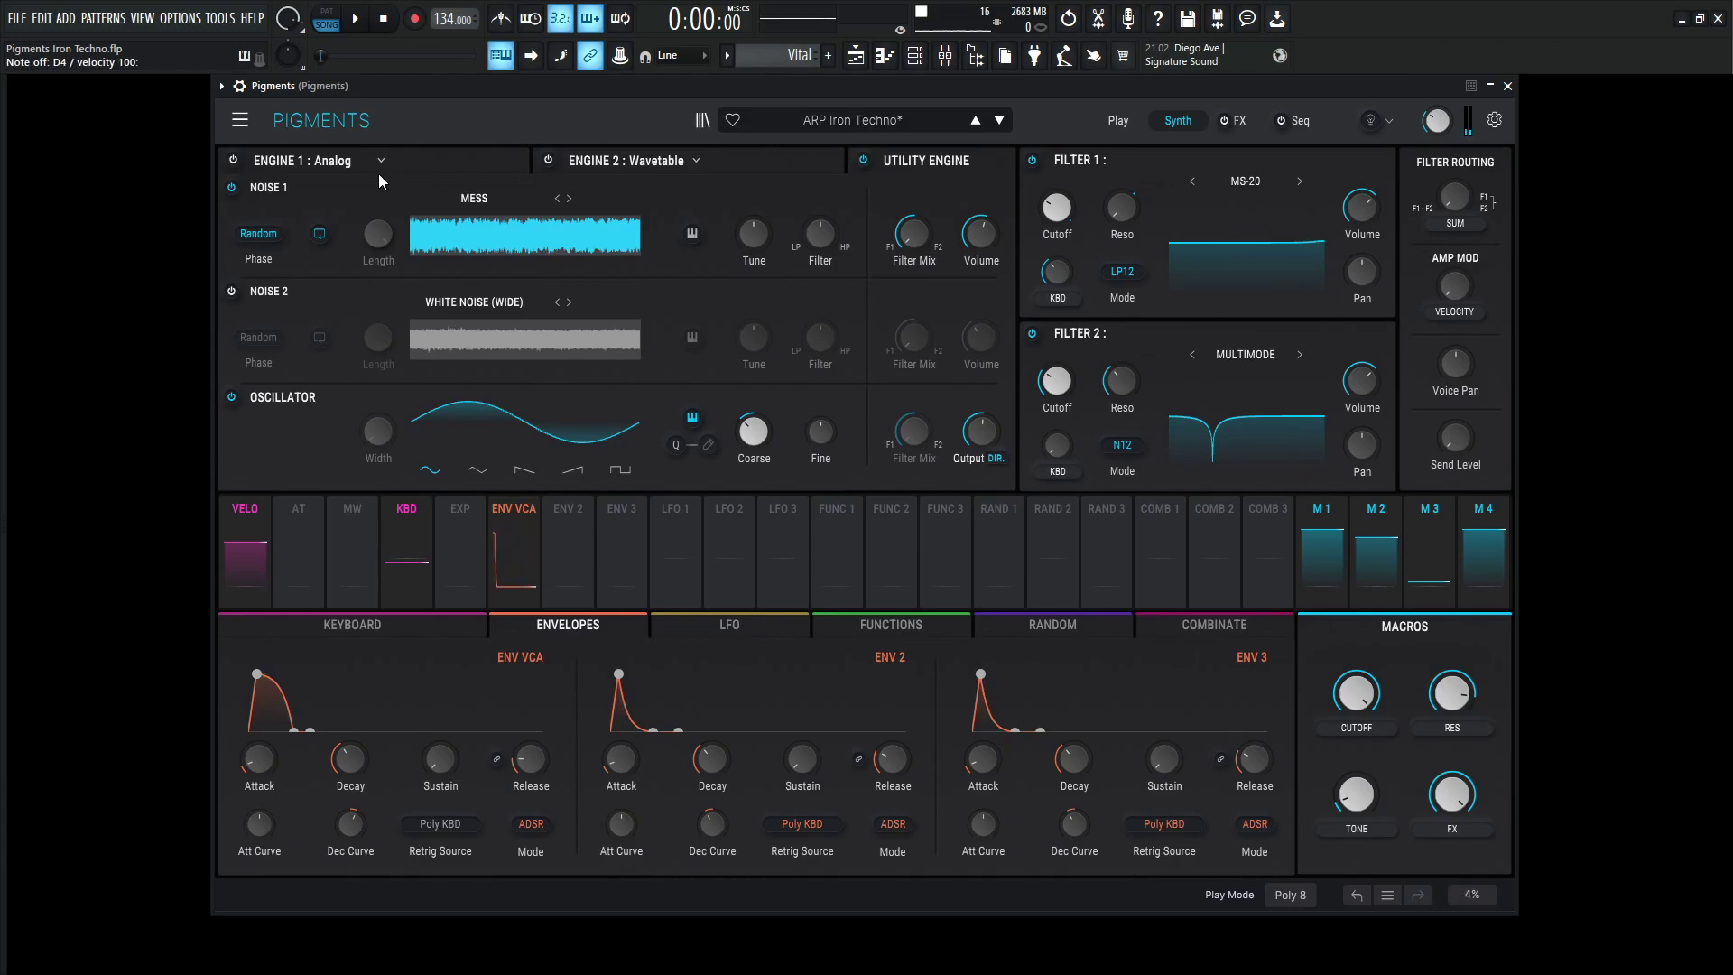
left_click(235, 189)
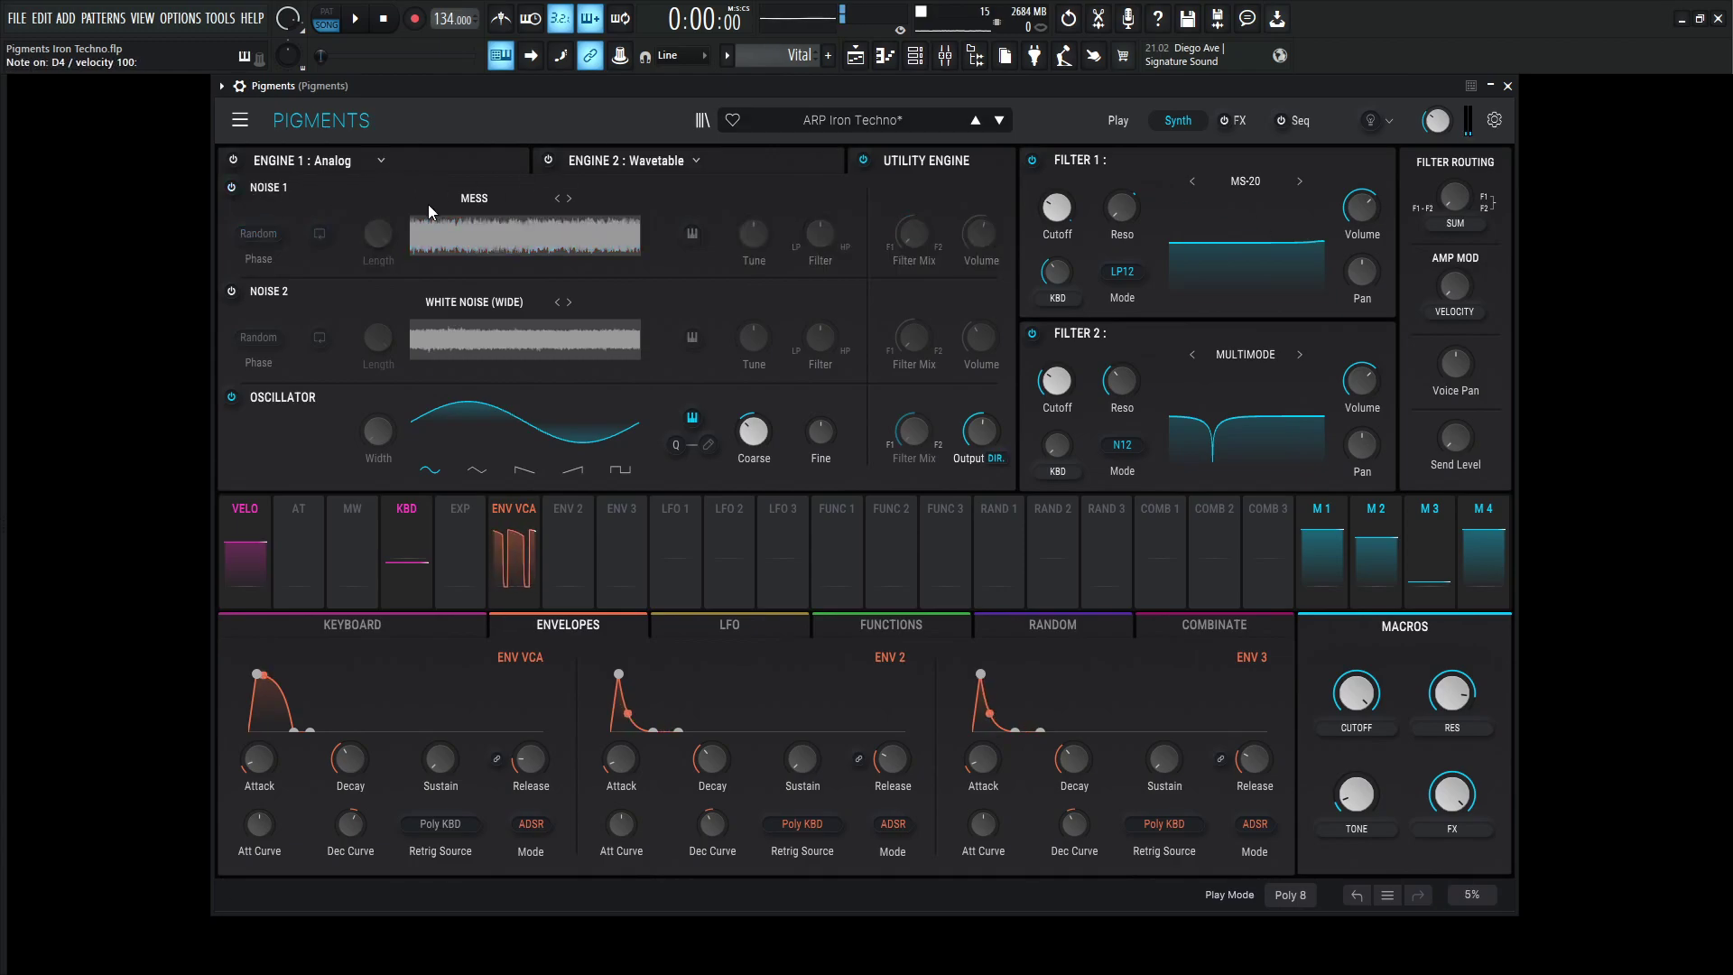
Re-enable Noise 1, activate Engine 1, view Engine 2, then return to the Utility Engine layers.
left_click(233, 187)
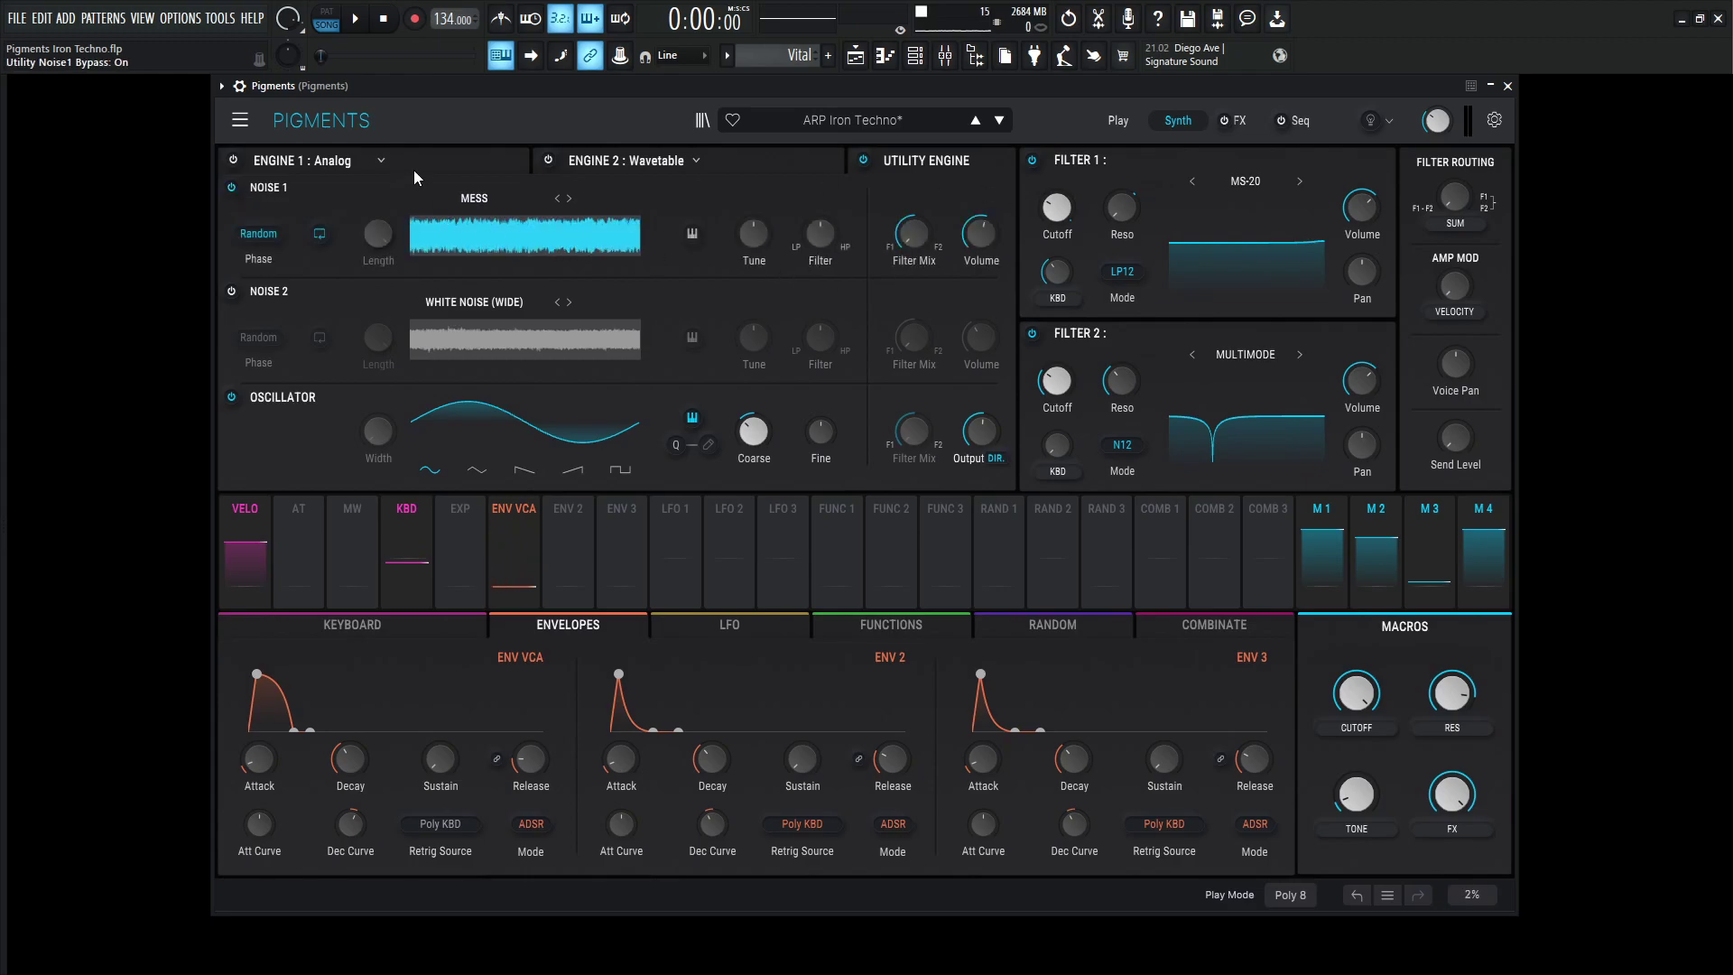
left_click(453, 160)
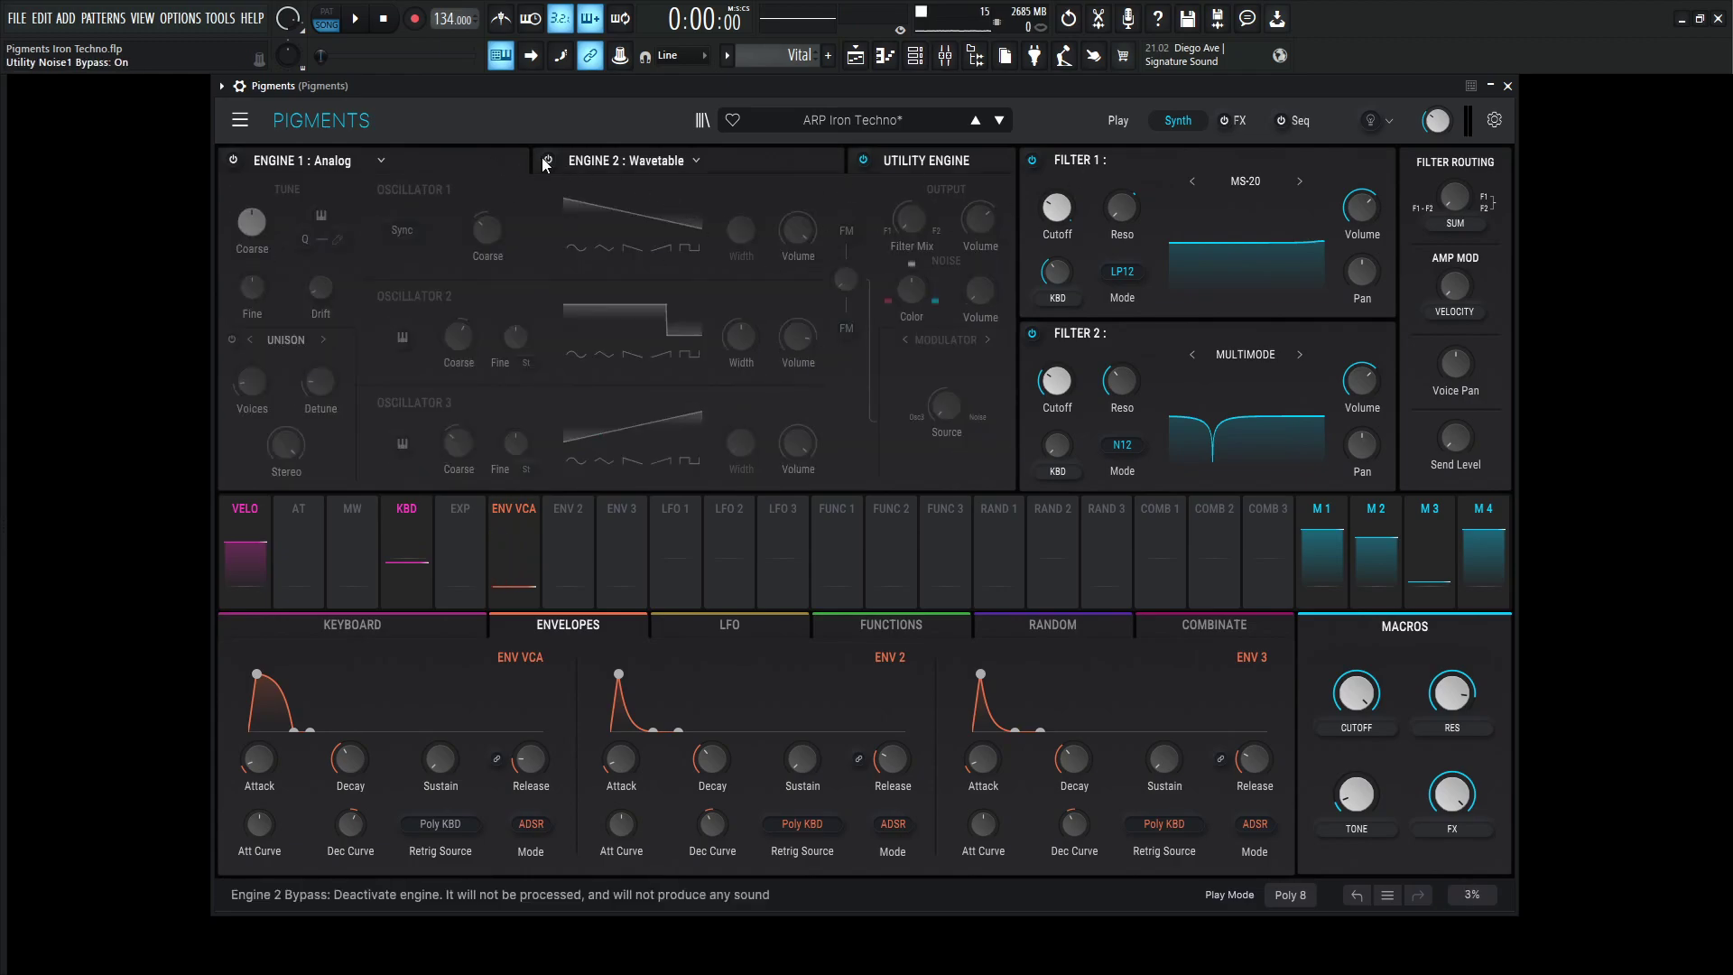
left_click(236, 162)
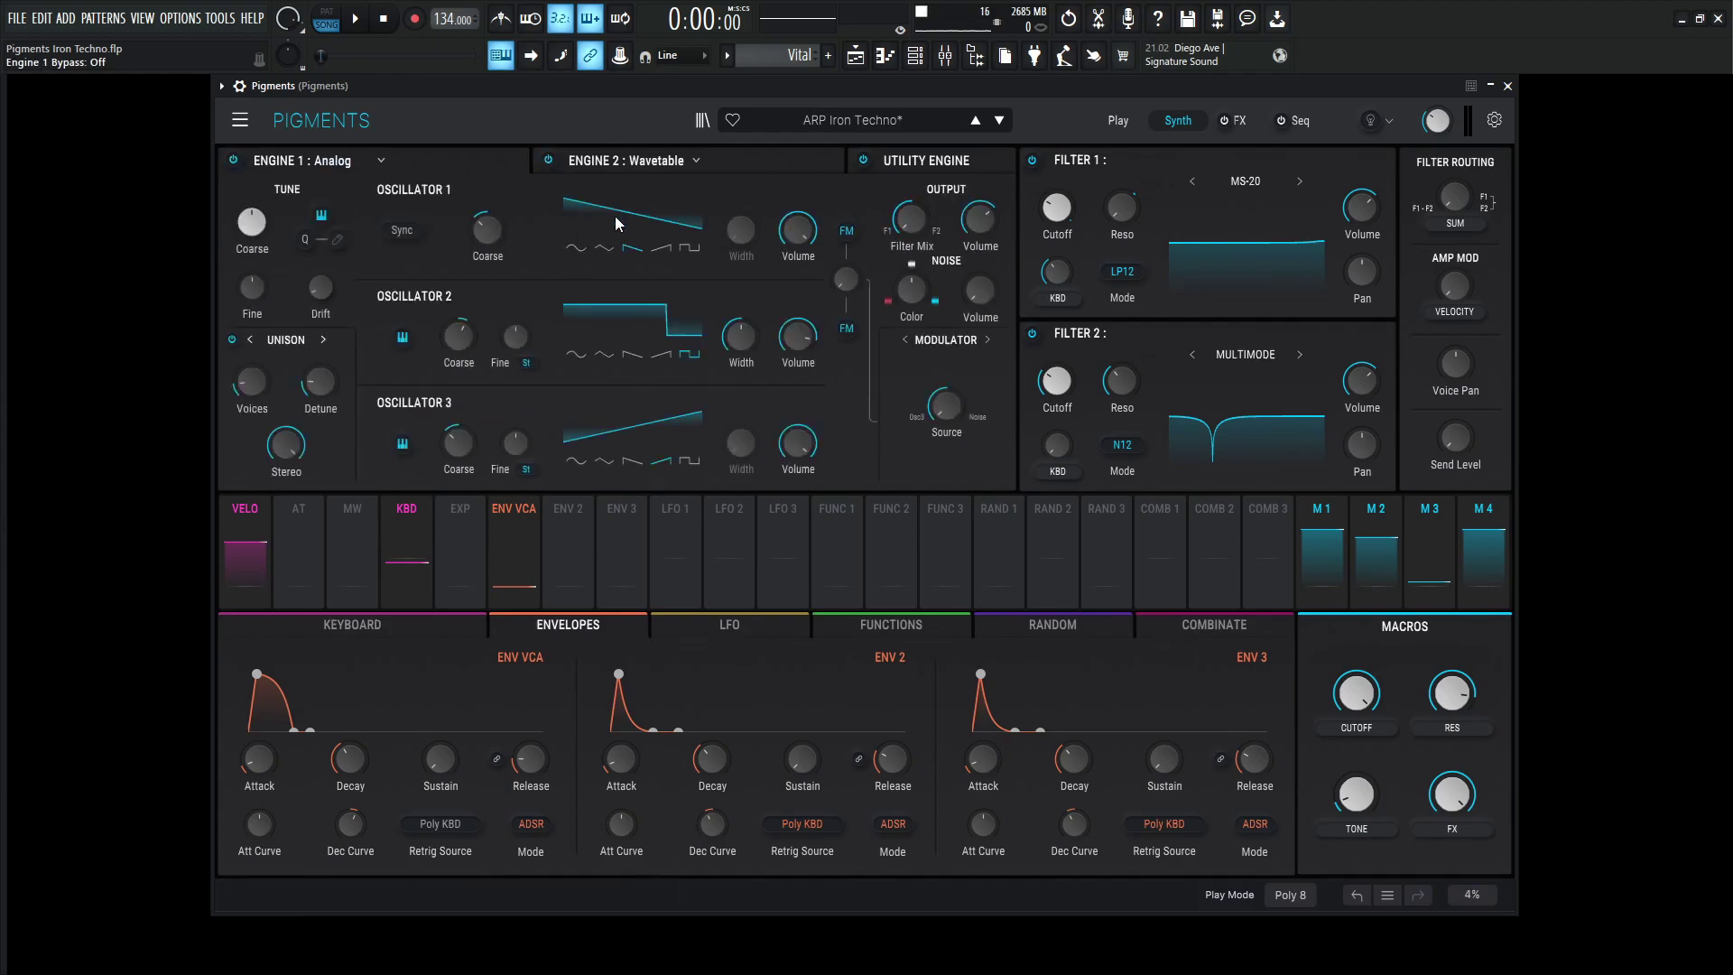
left_click(783, 160)
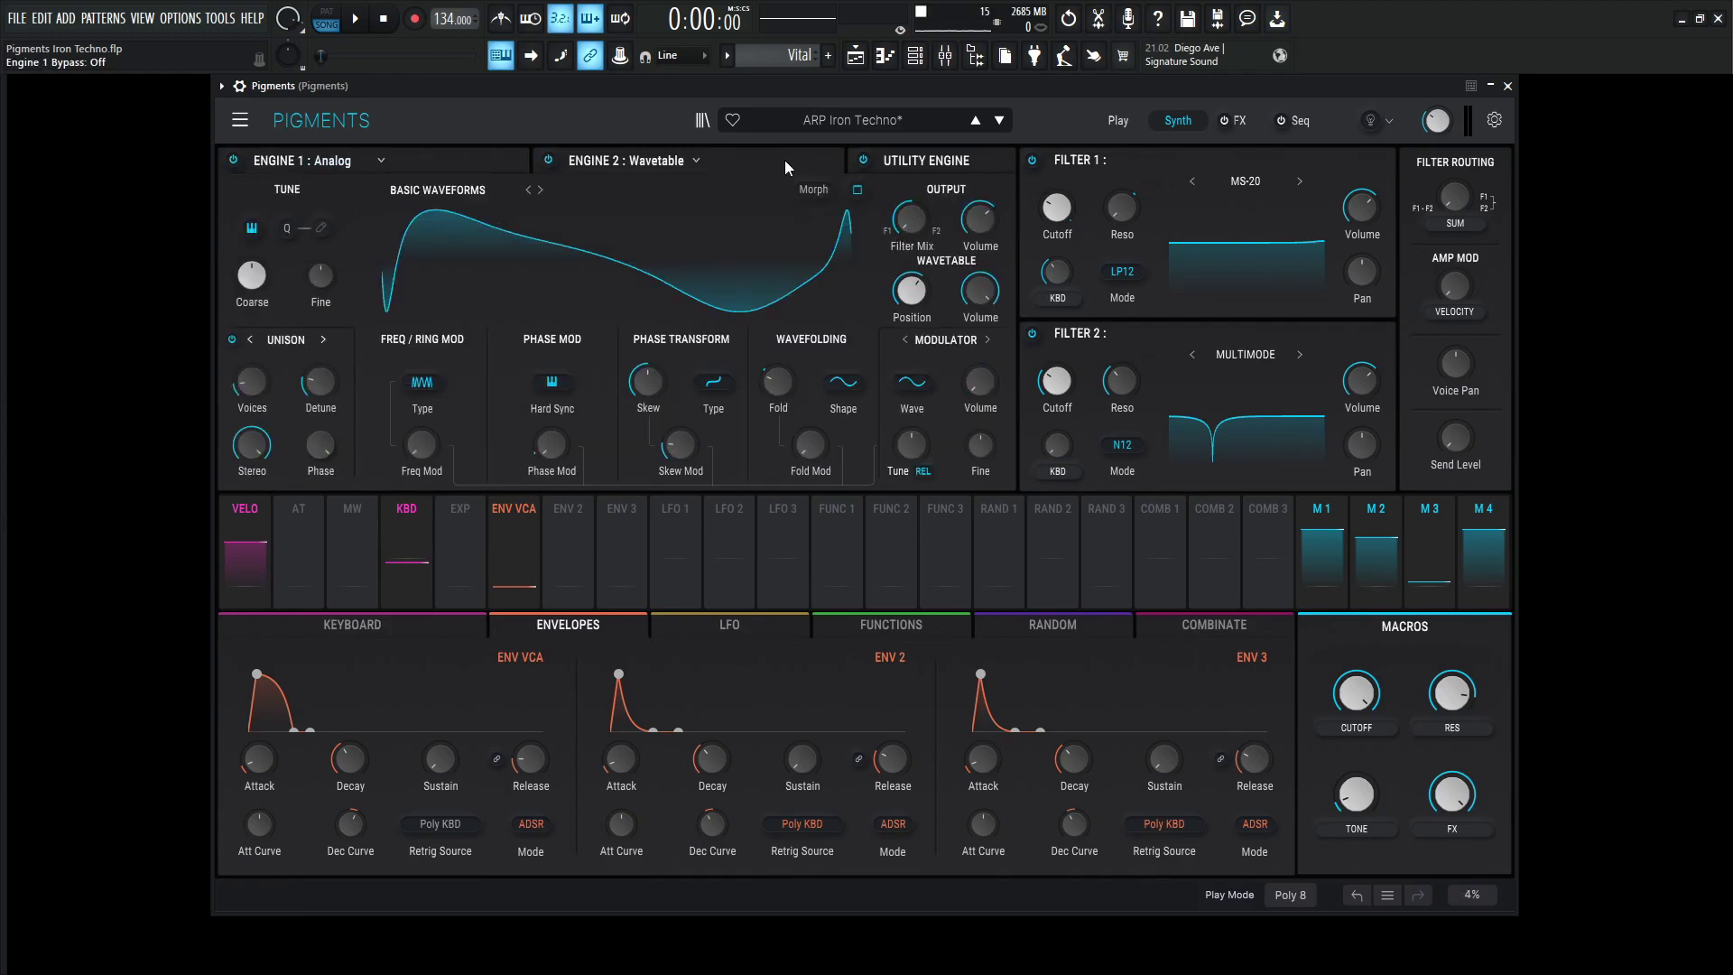
left_click(945, 171)
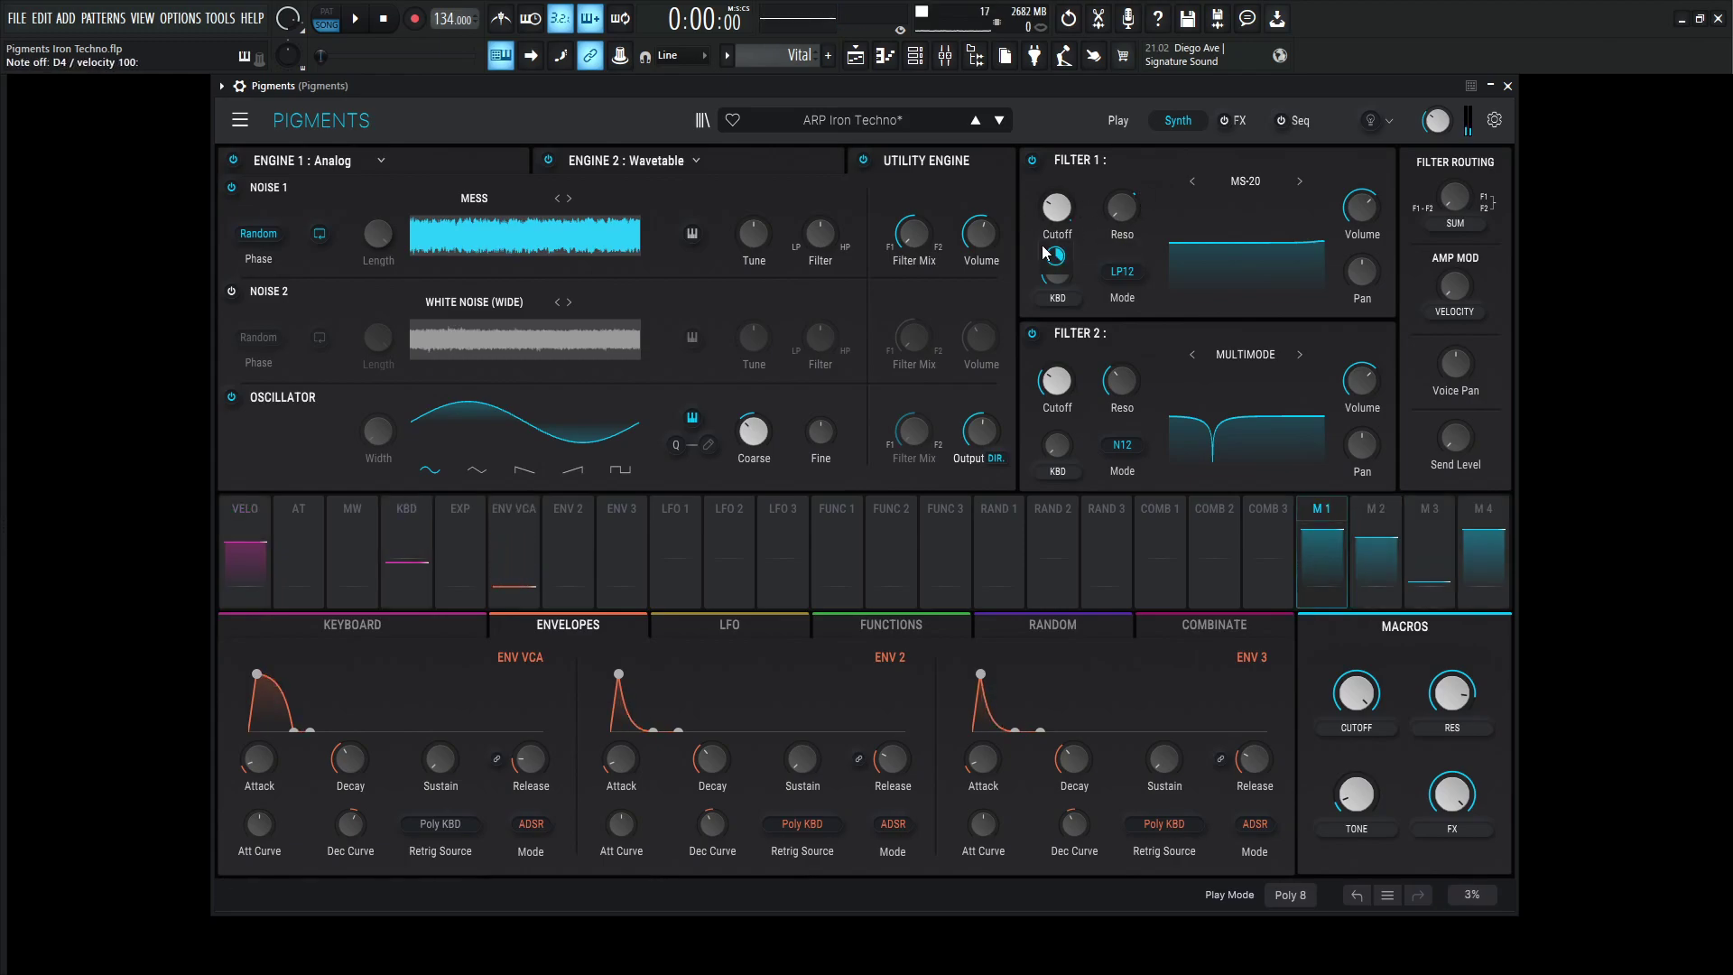
Sweep the Cutoff macro down toward 0.26 and back up to move Filter 1's cutoff.
mouse_move(1059, 215)
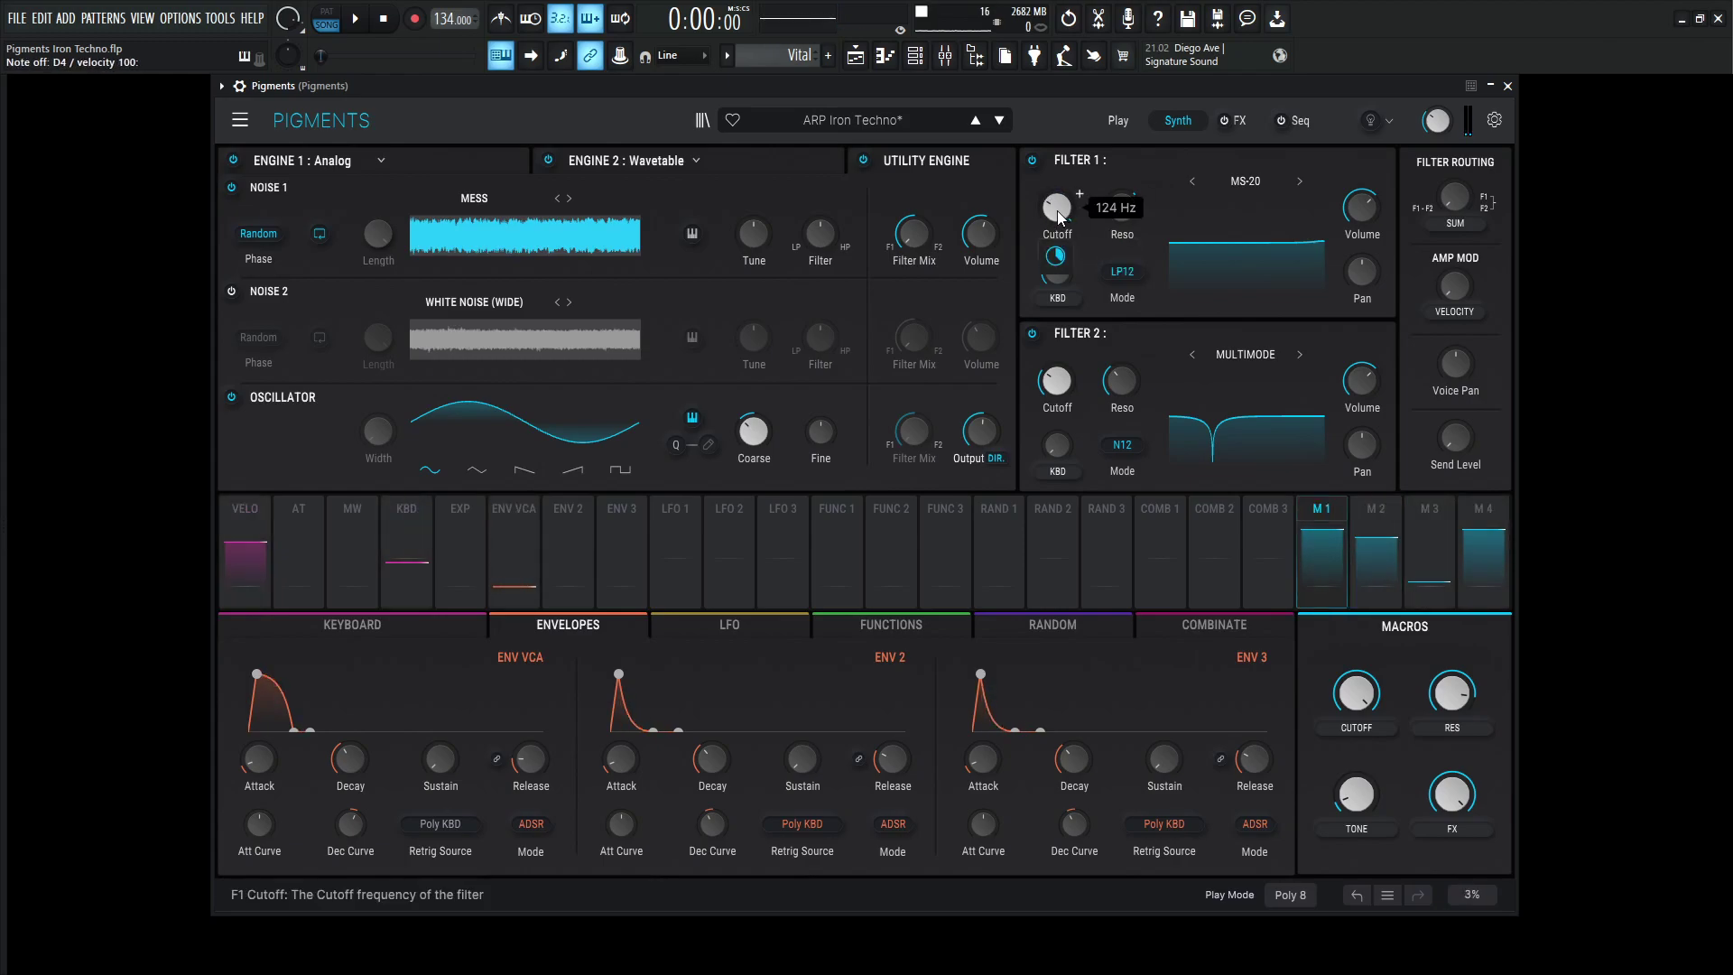
mouse_move(1061, 262)
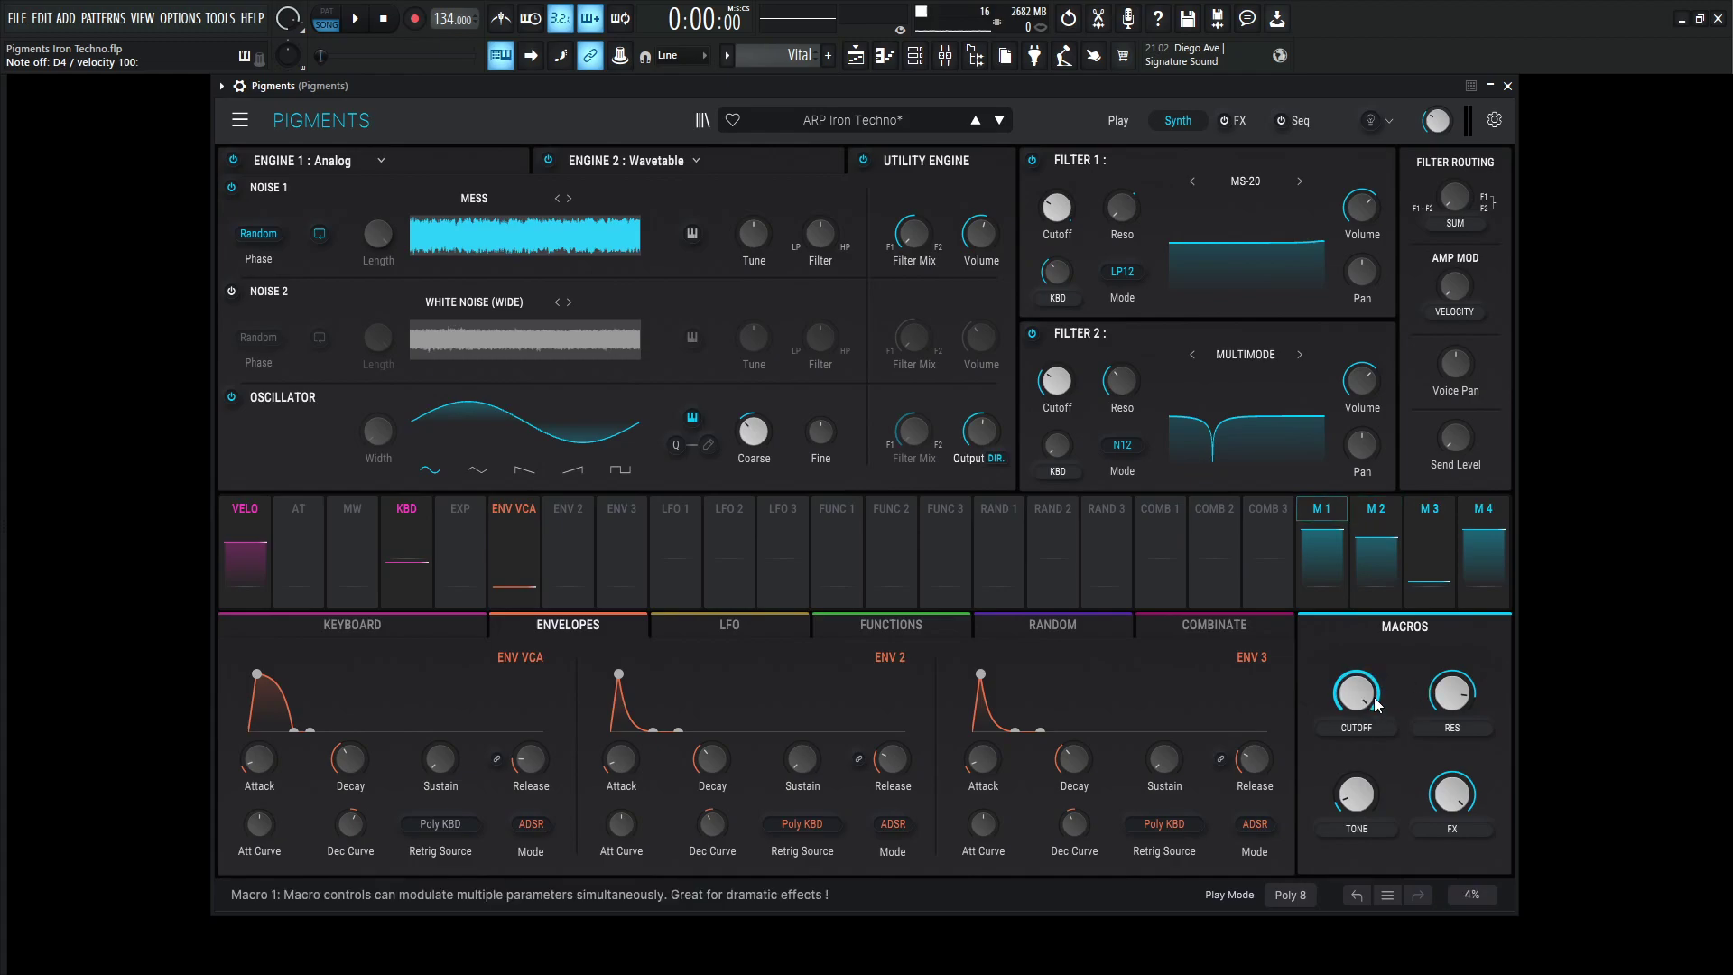
mouse_move(1370, 703)
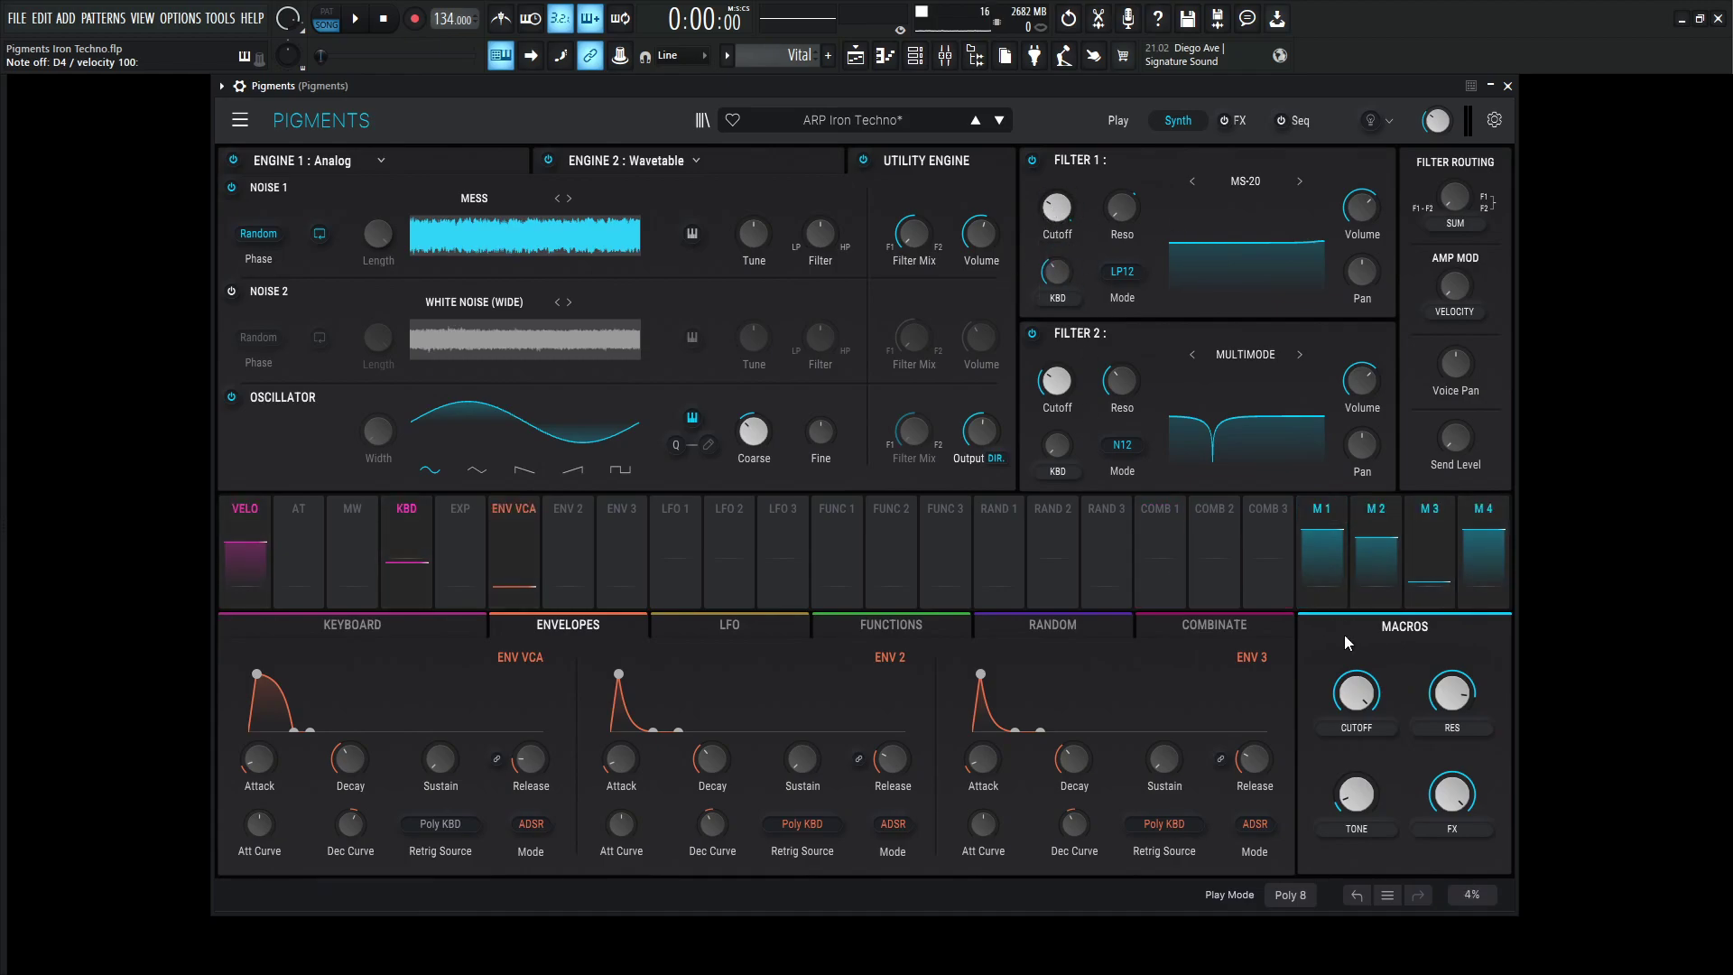
left_click_drag(1356, 692, 1356, 737)
key("F6")
key("F6")
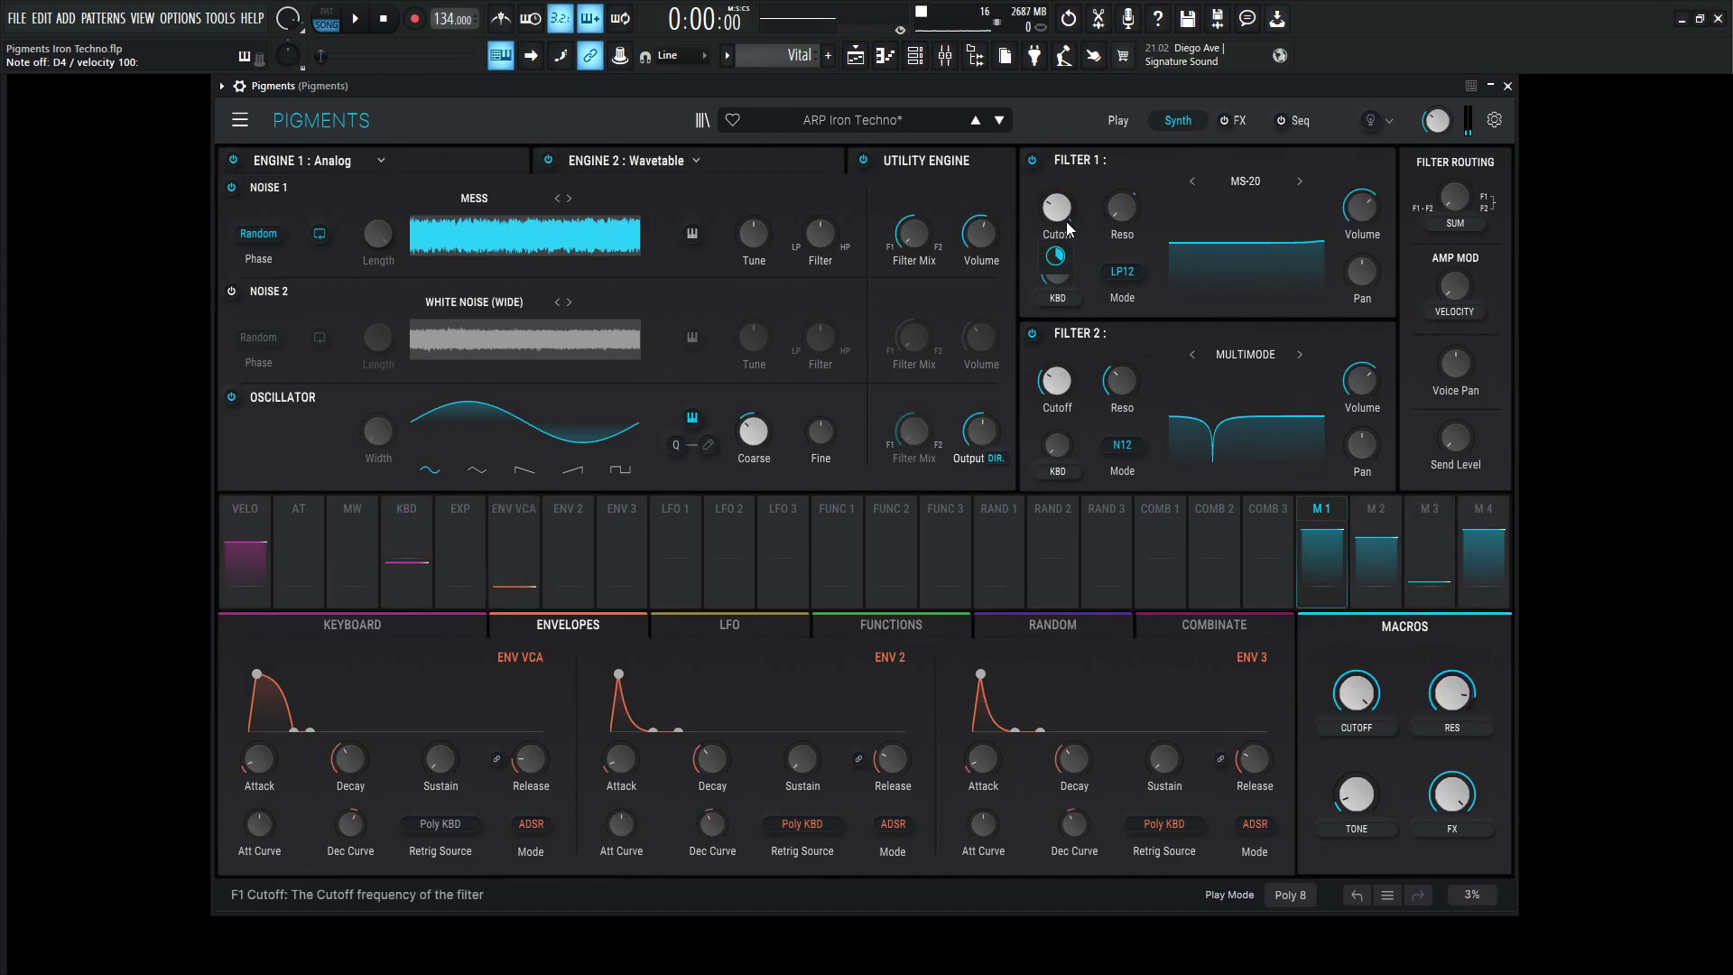
Turn the Res macro up from 0.864 to 1.00 for a Filter 1 resonance peak.
mouse_move(1126, 211)
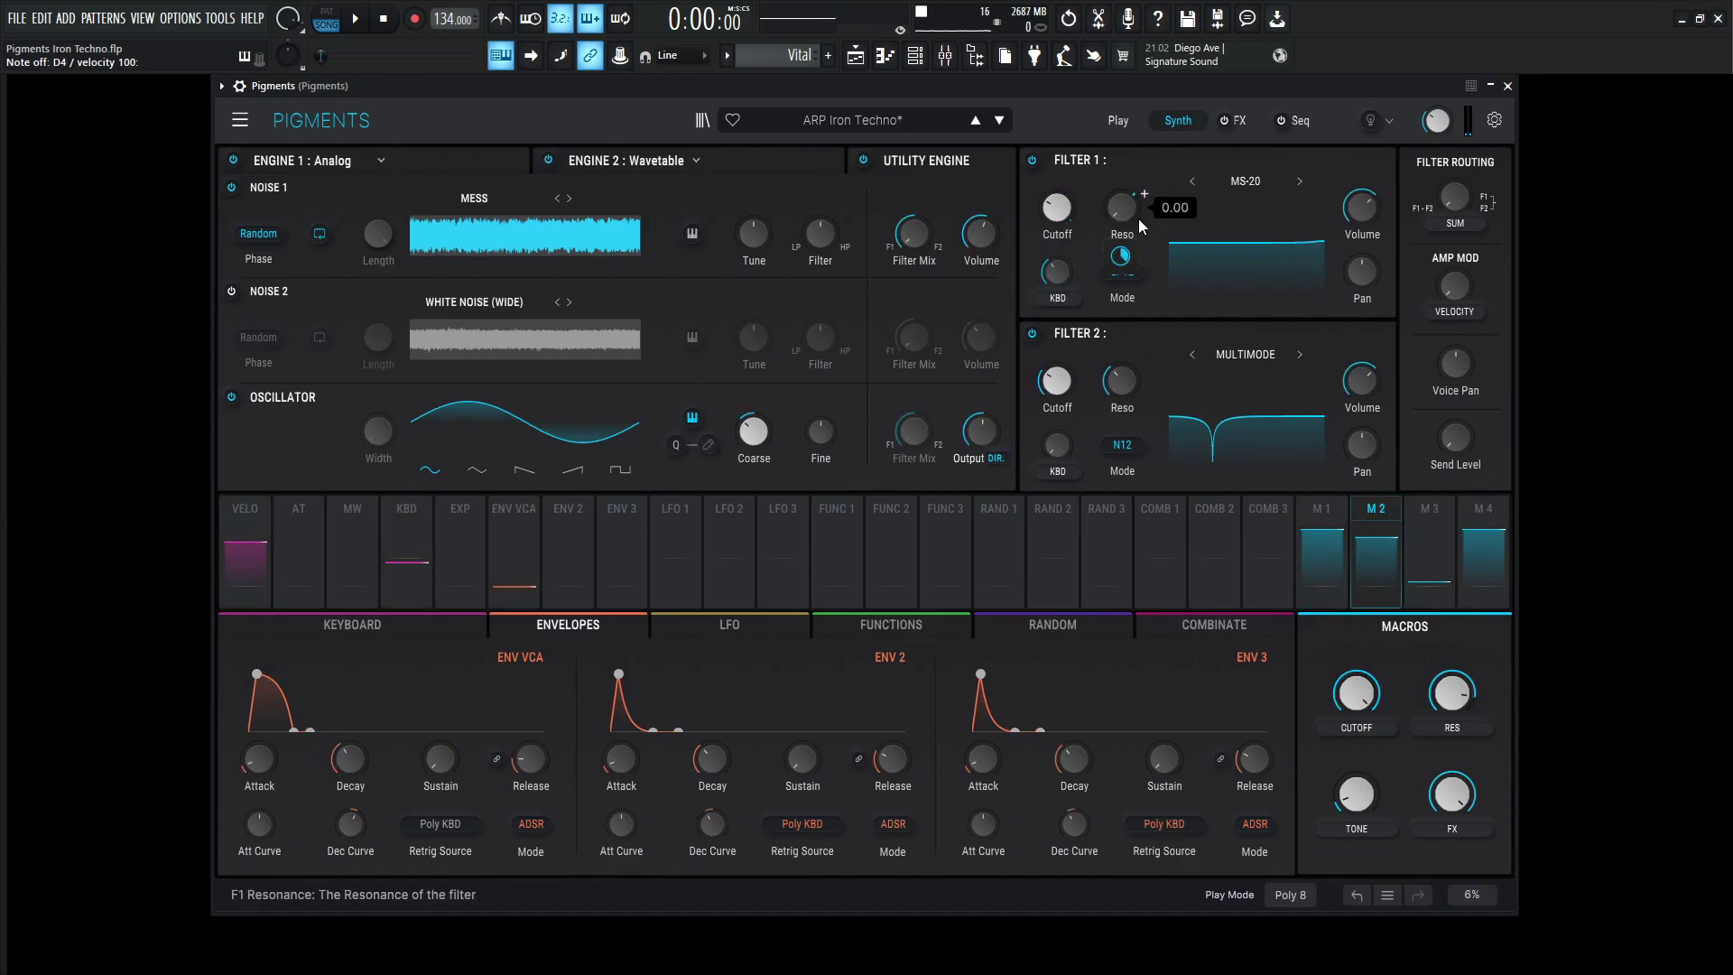
mouse_move(1120, 258)
left_click(1451, 698)
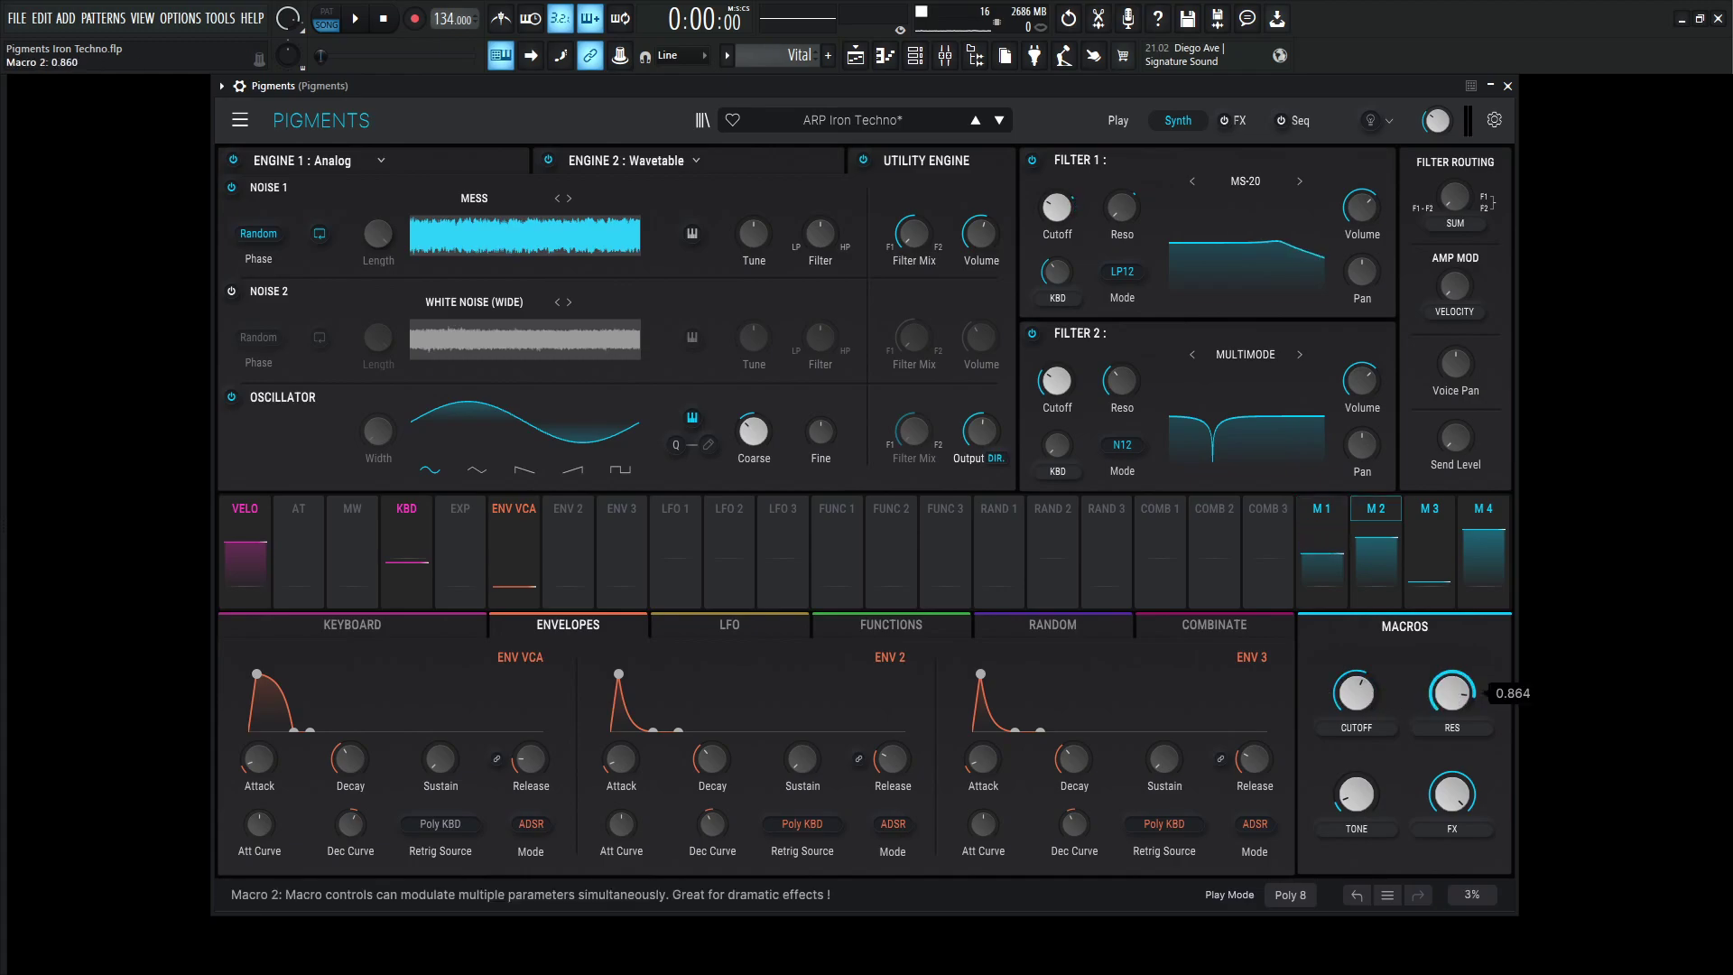
left_click_drag(1451, 699, 1356, 666)
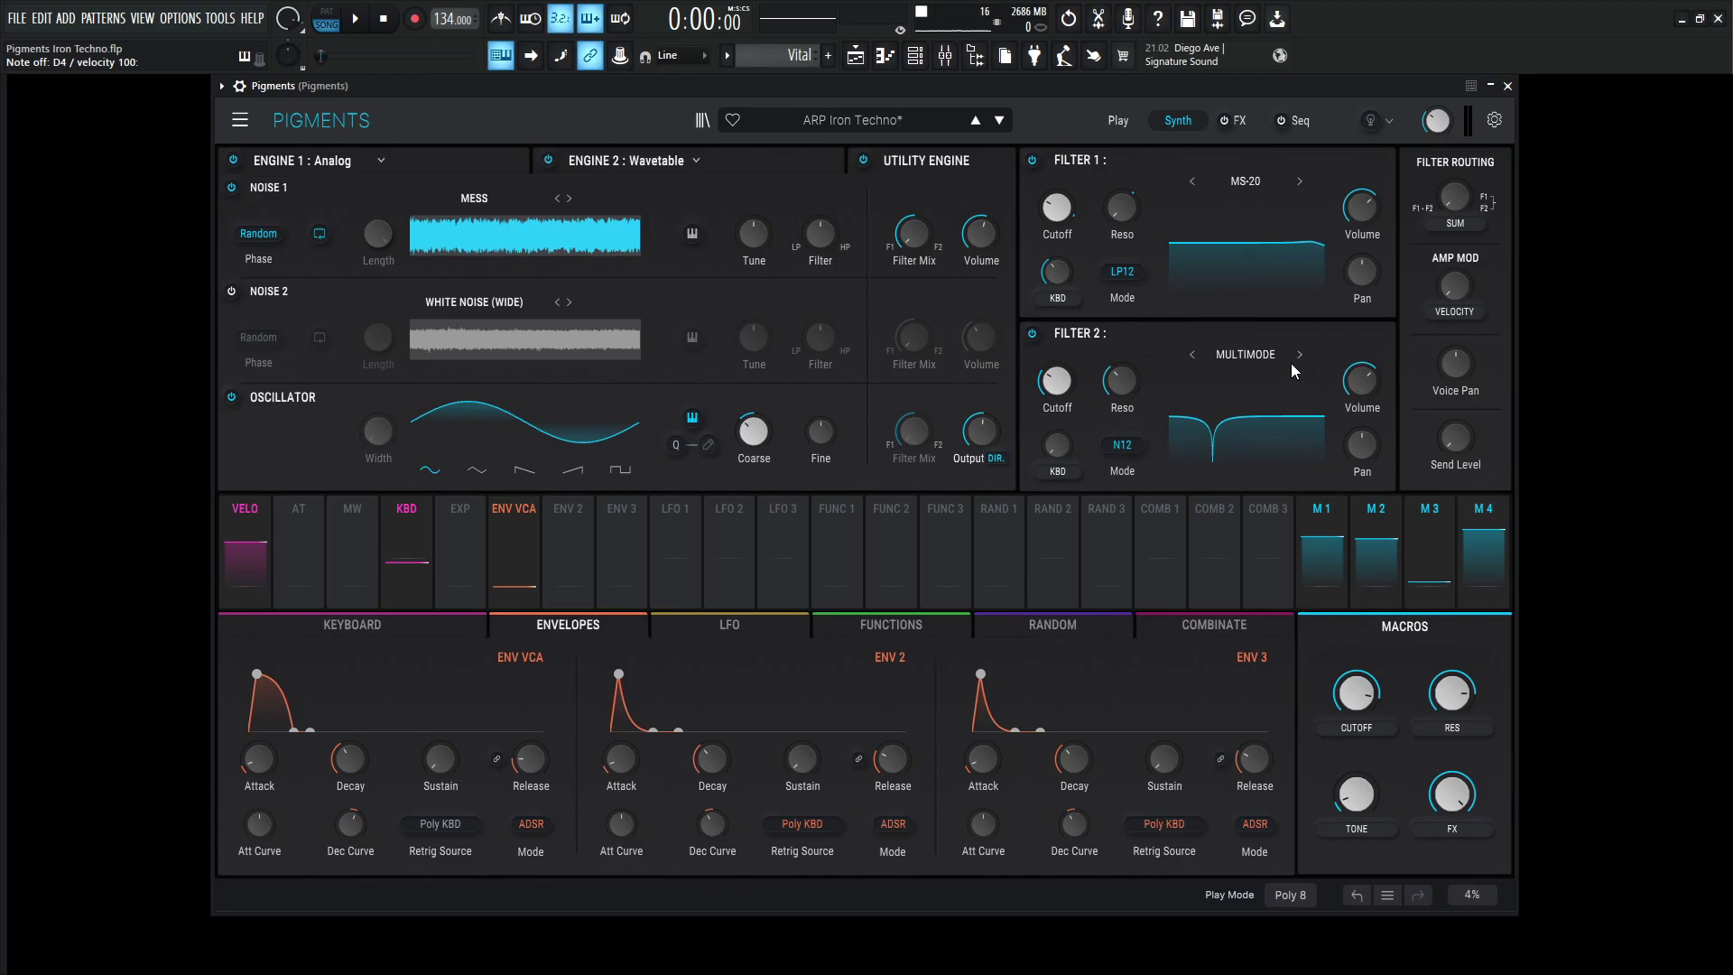
left_click(1121, 451)
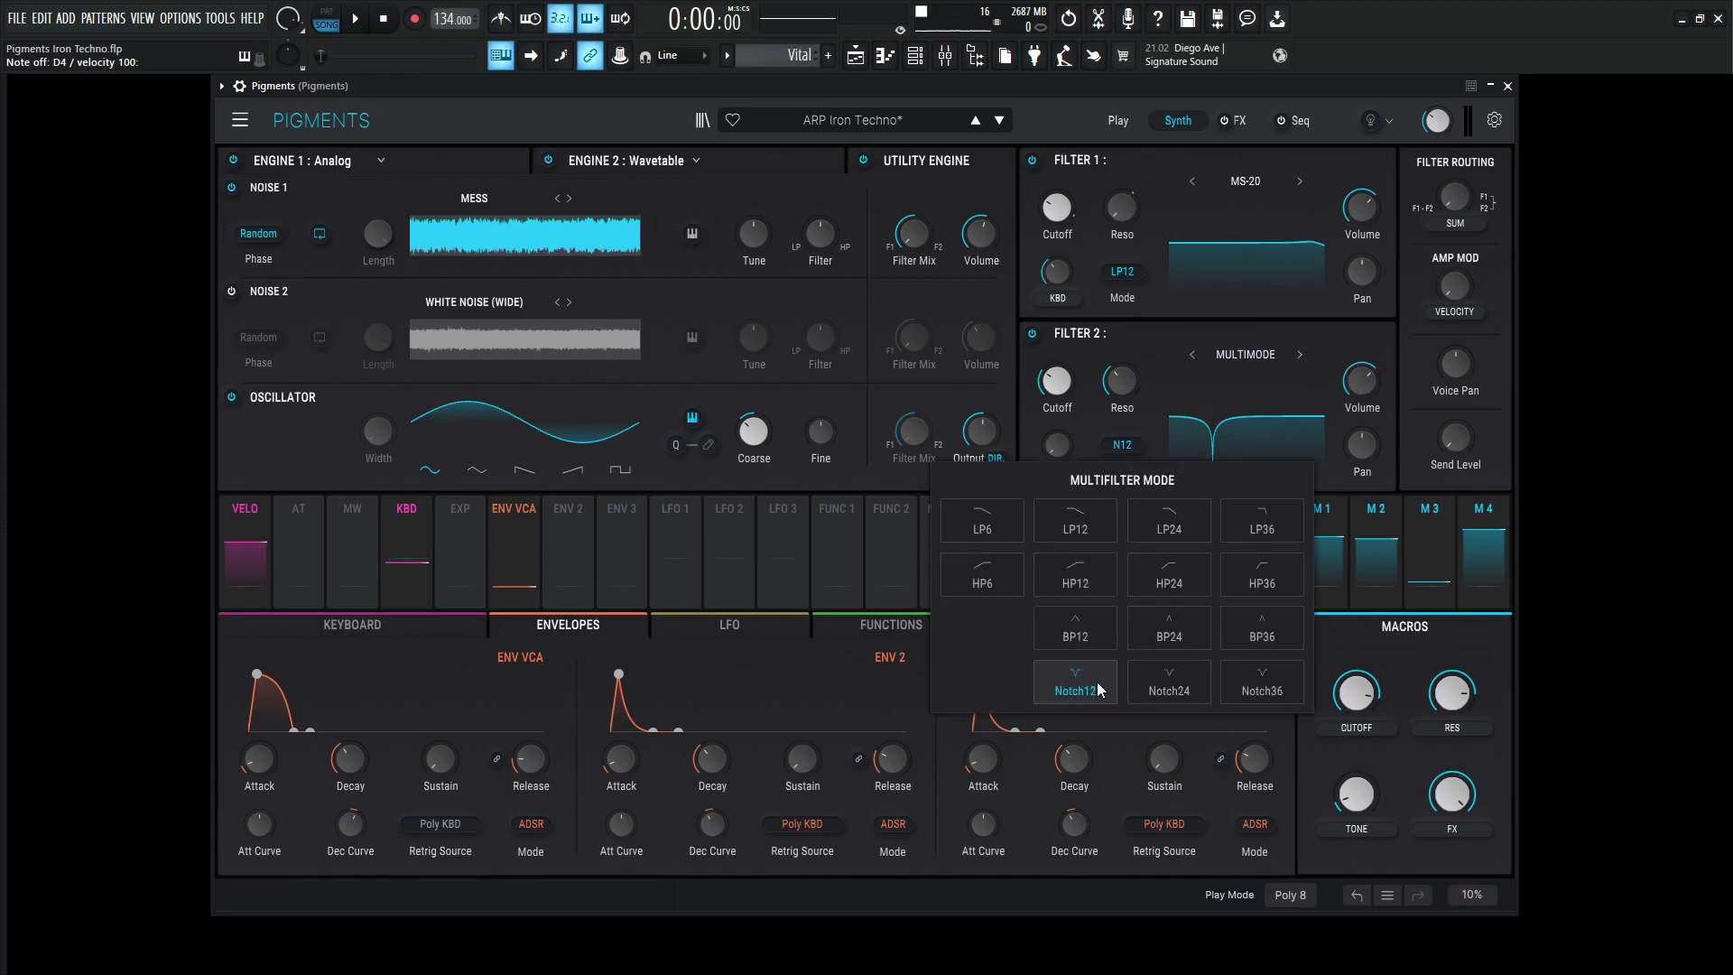
left_click(1146, 331)
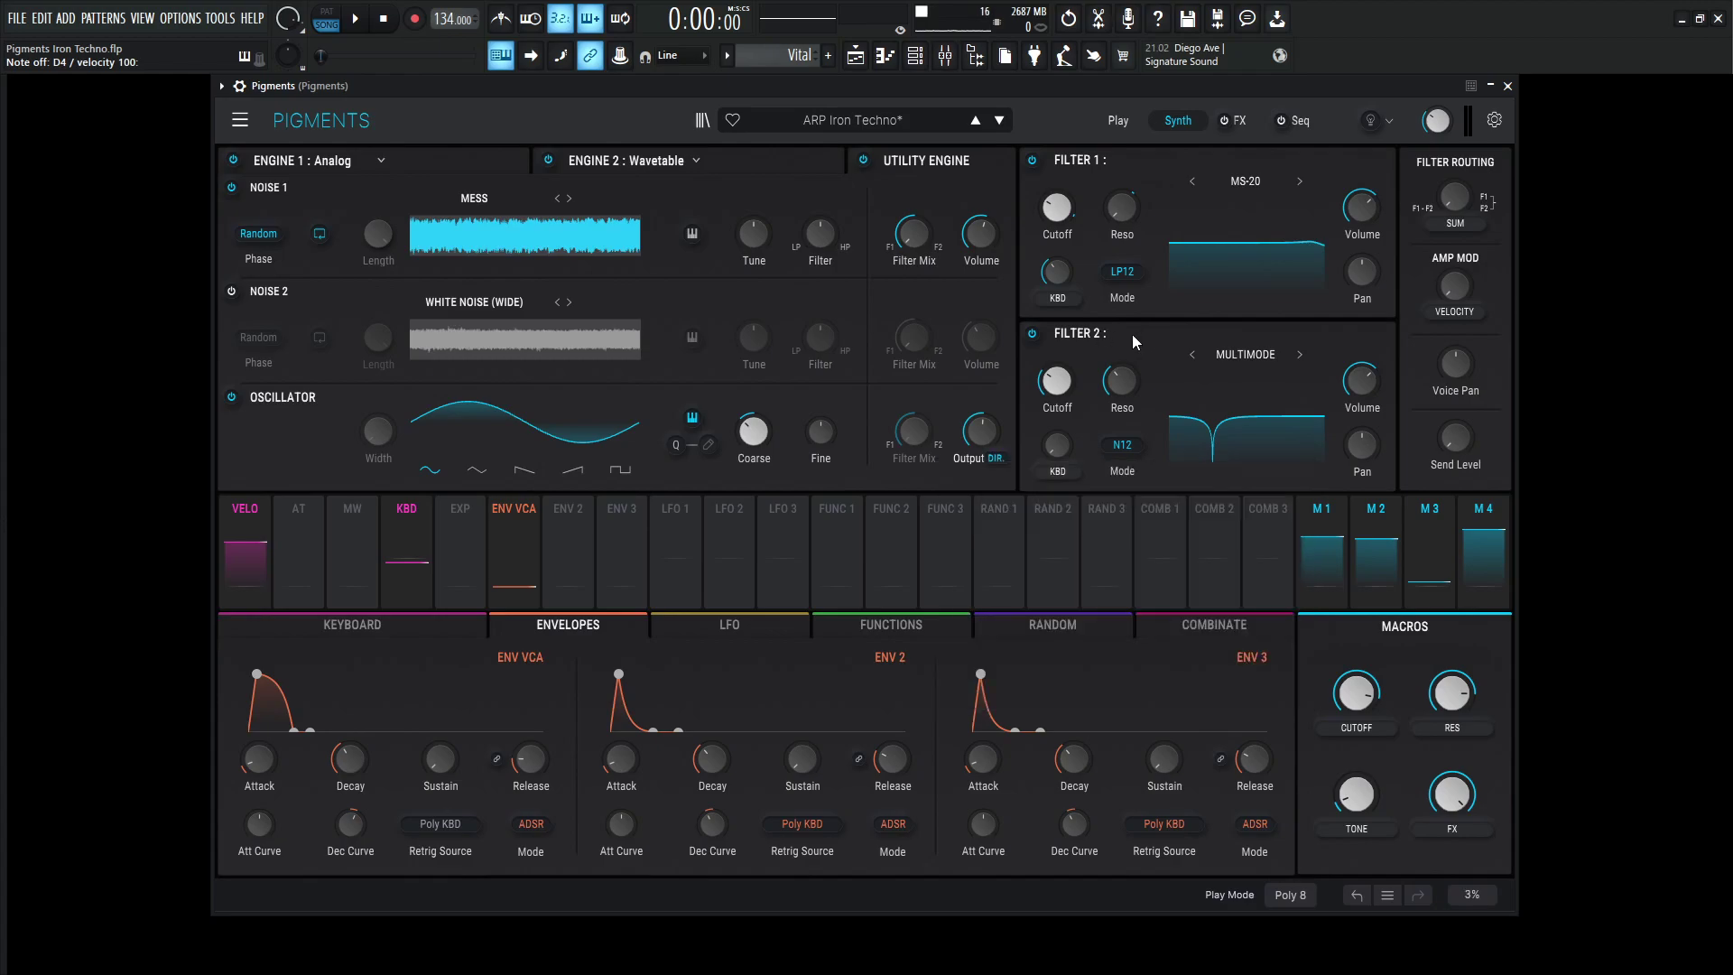
mouse_move(1052, 393)
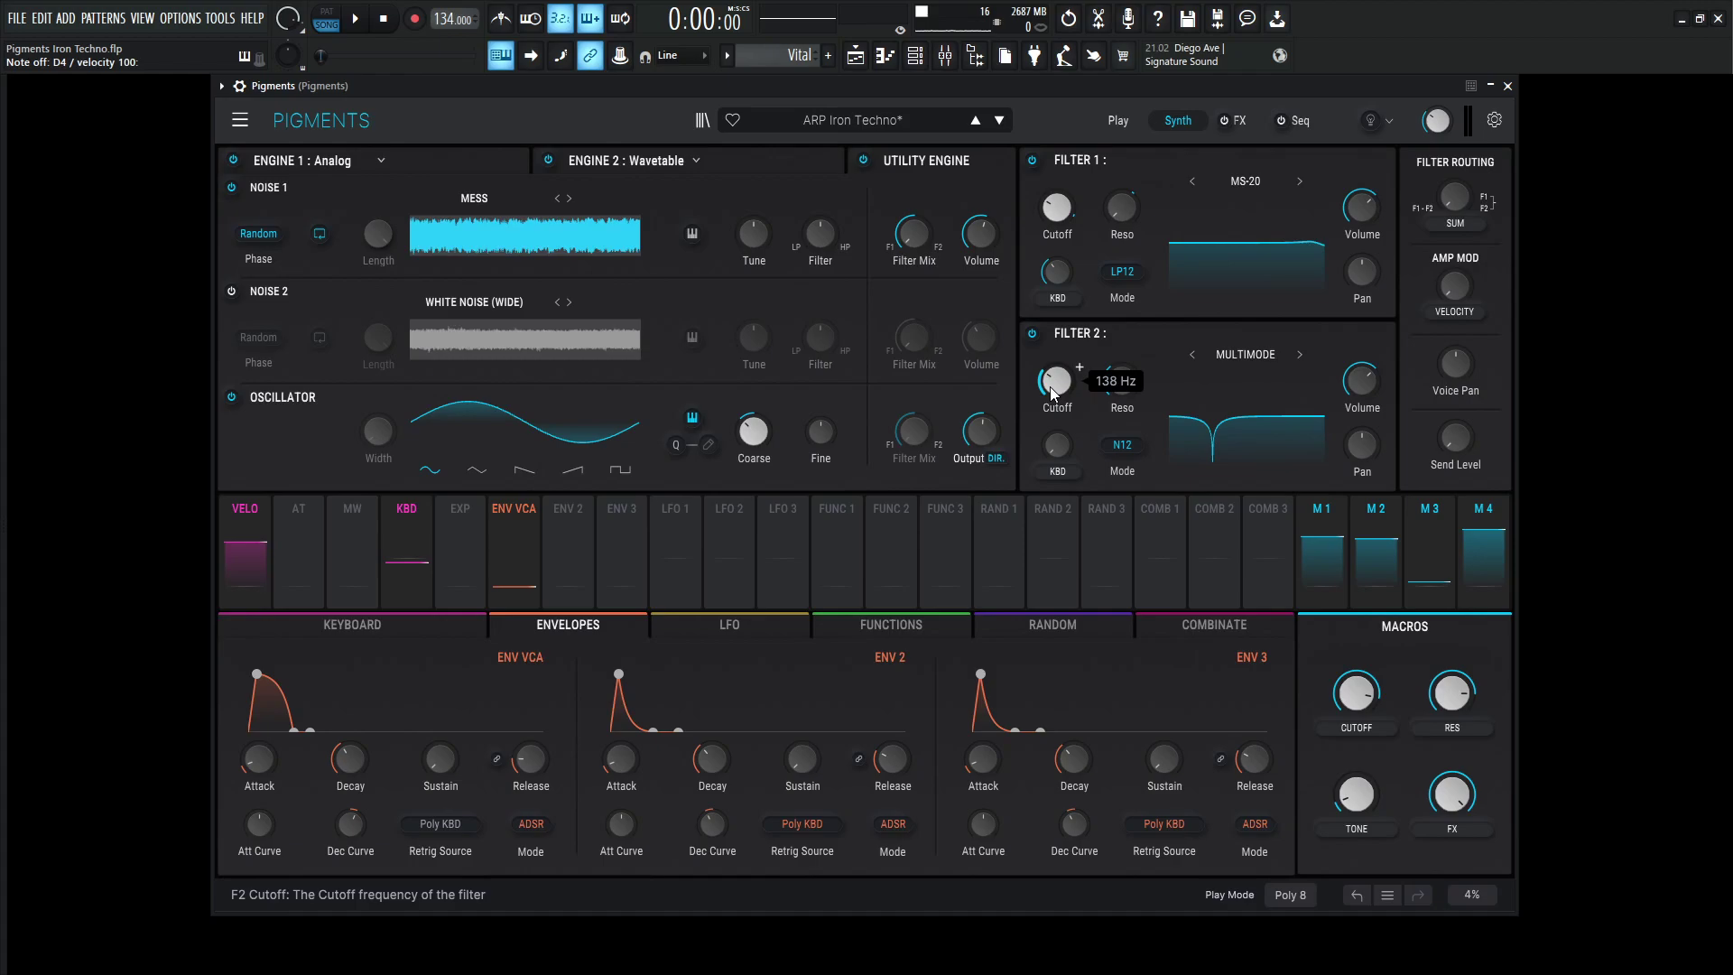
left_click(1239, 121)
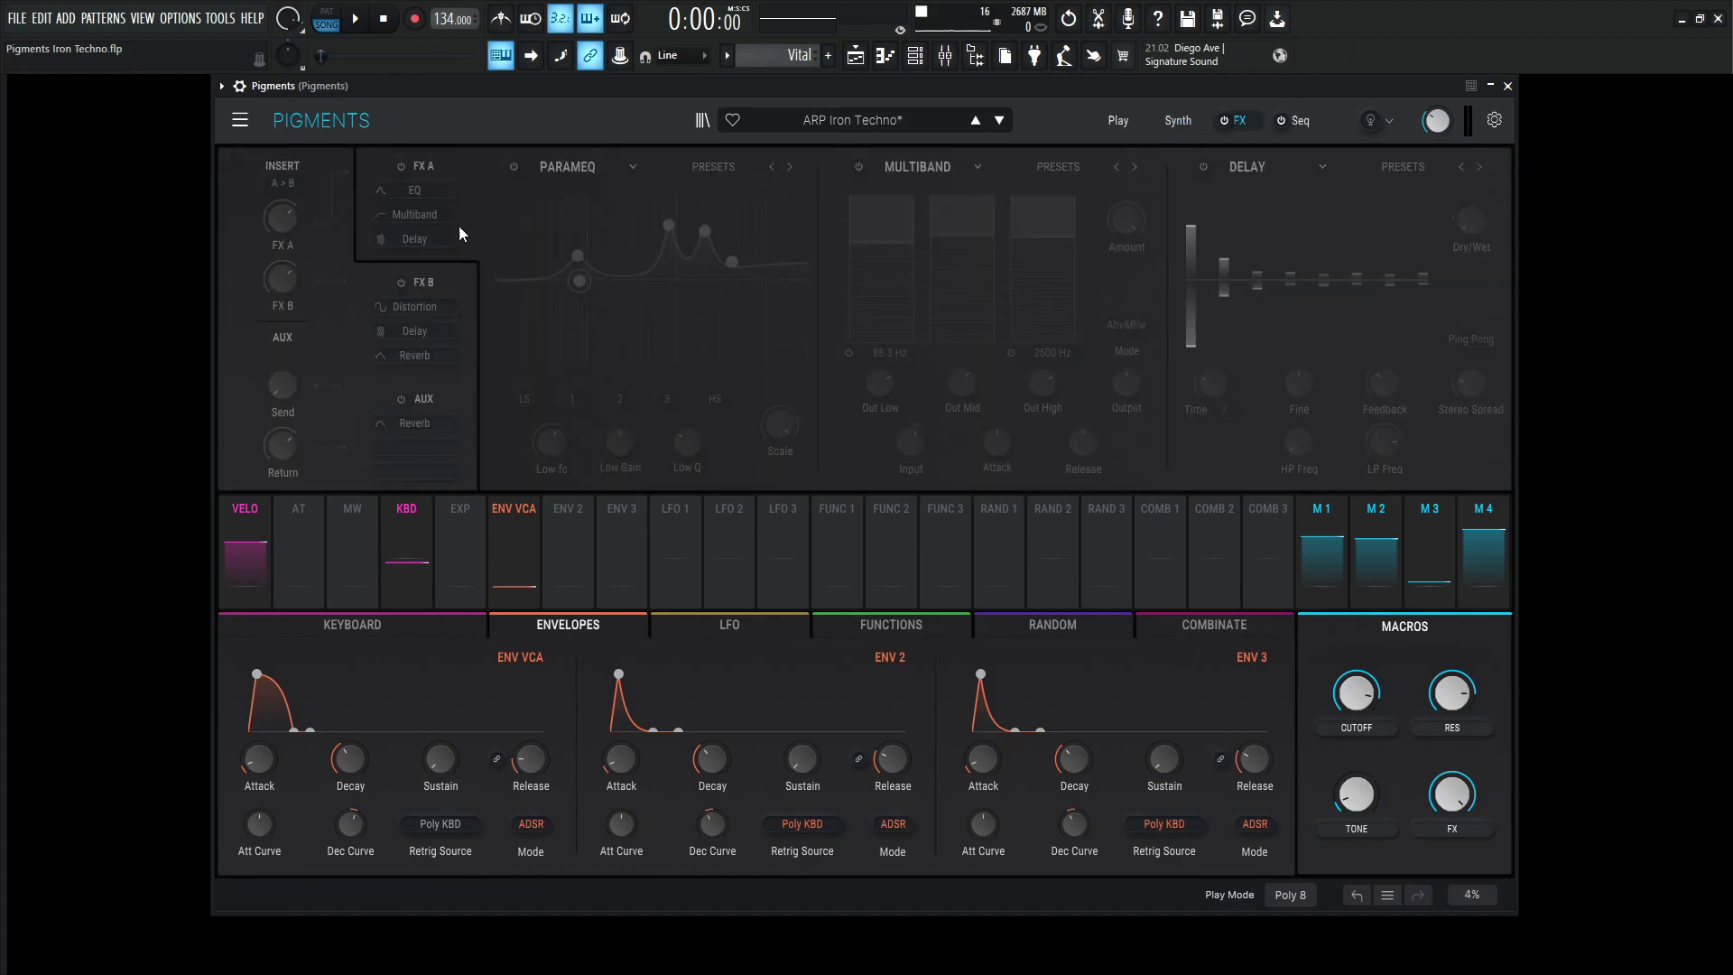
left_click(1178, 120)
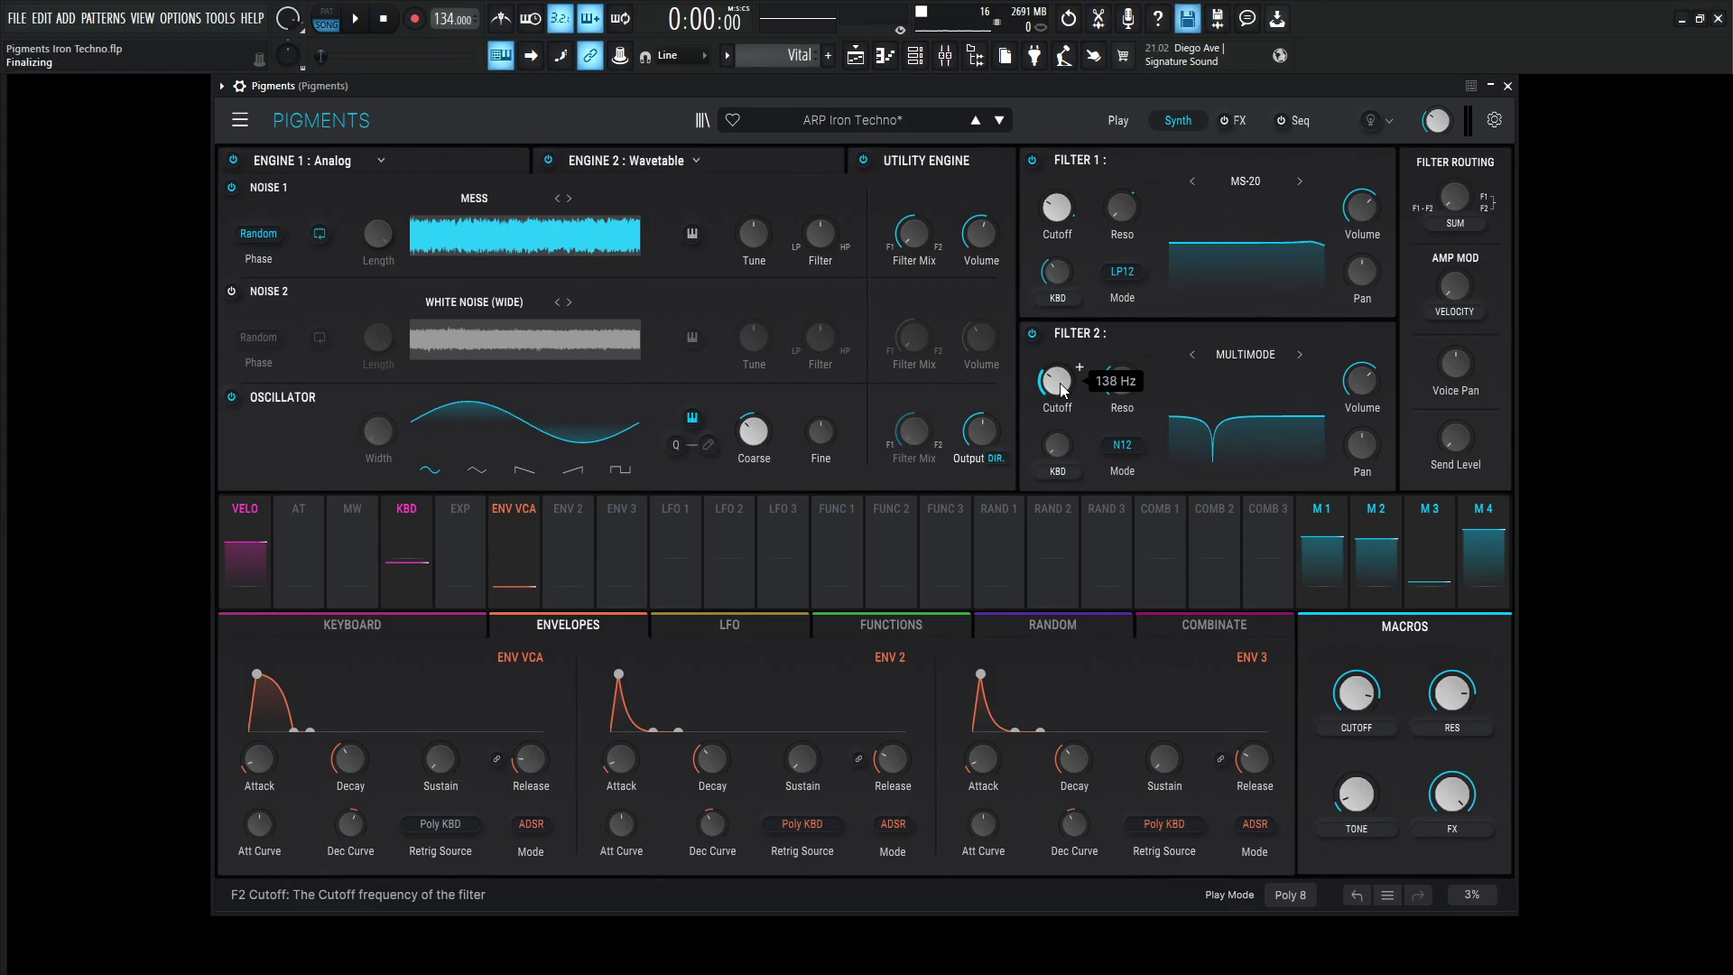
mouse_move(1119, 384)
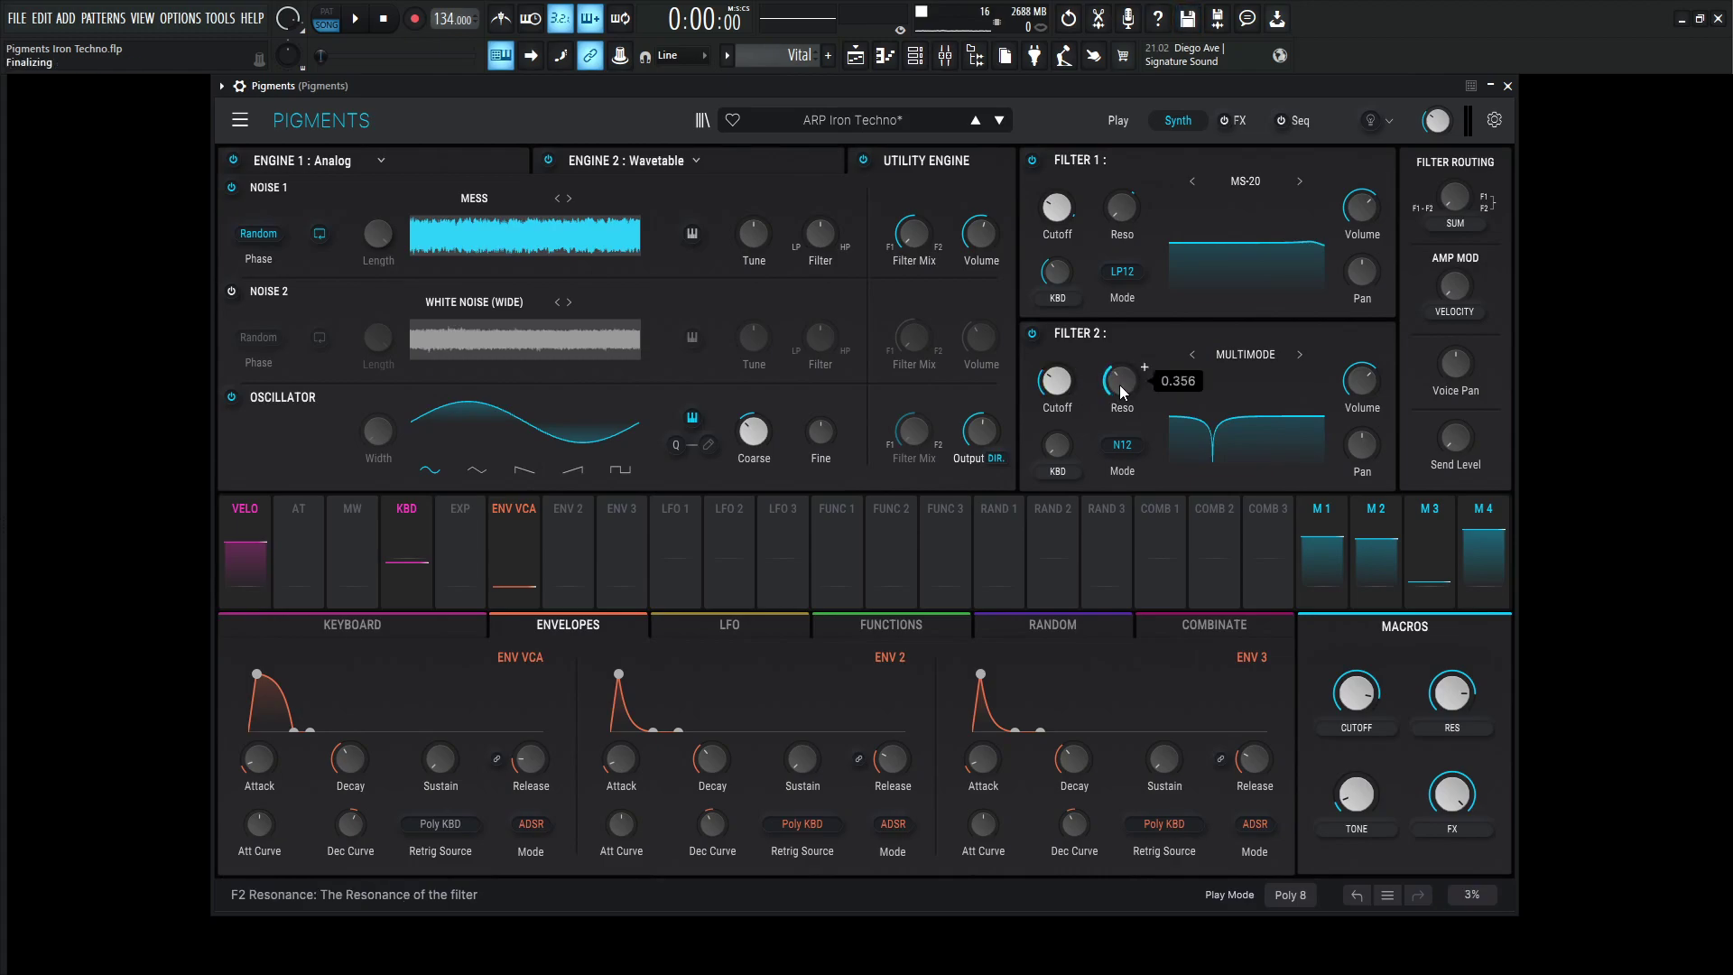
key("b")
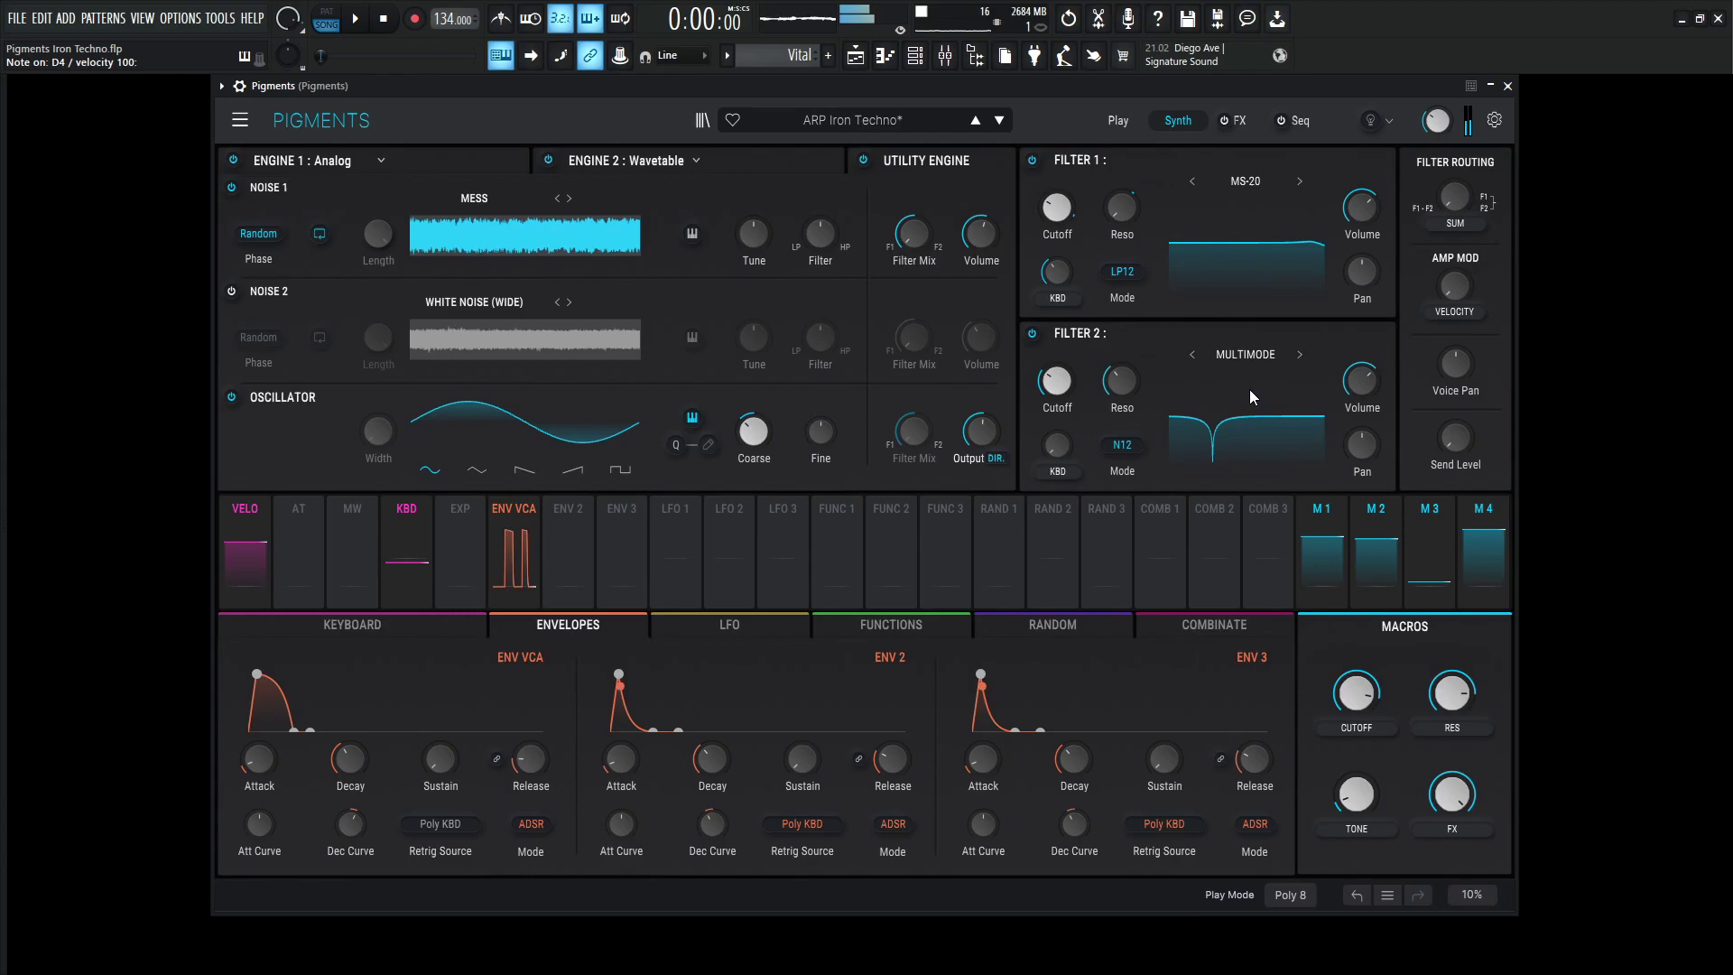
Open the FX page and view the FX B chain, then the FX A chain.
left_click(1241, 117)
left_click(1226, 122)
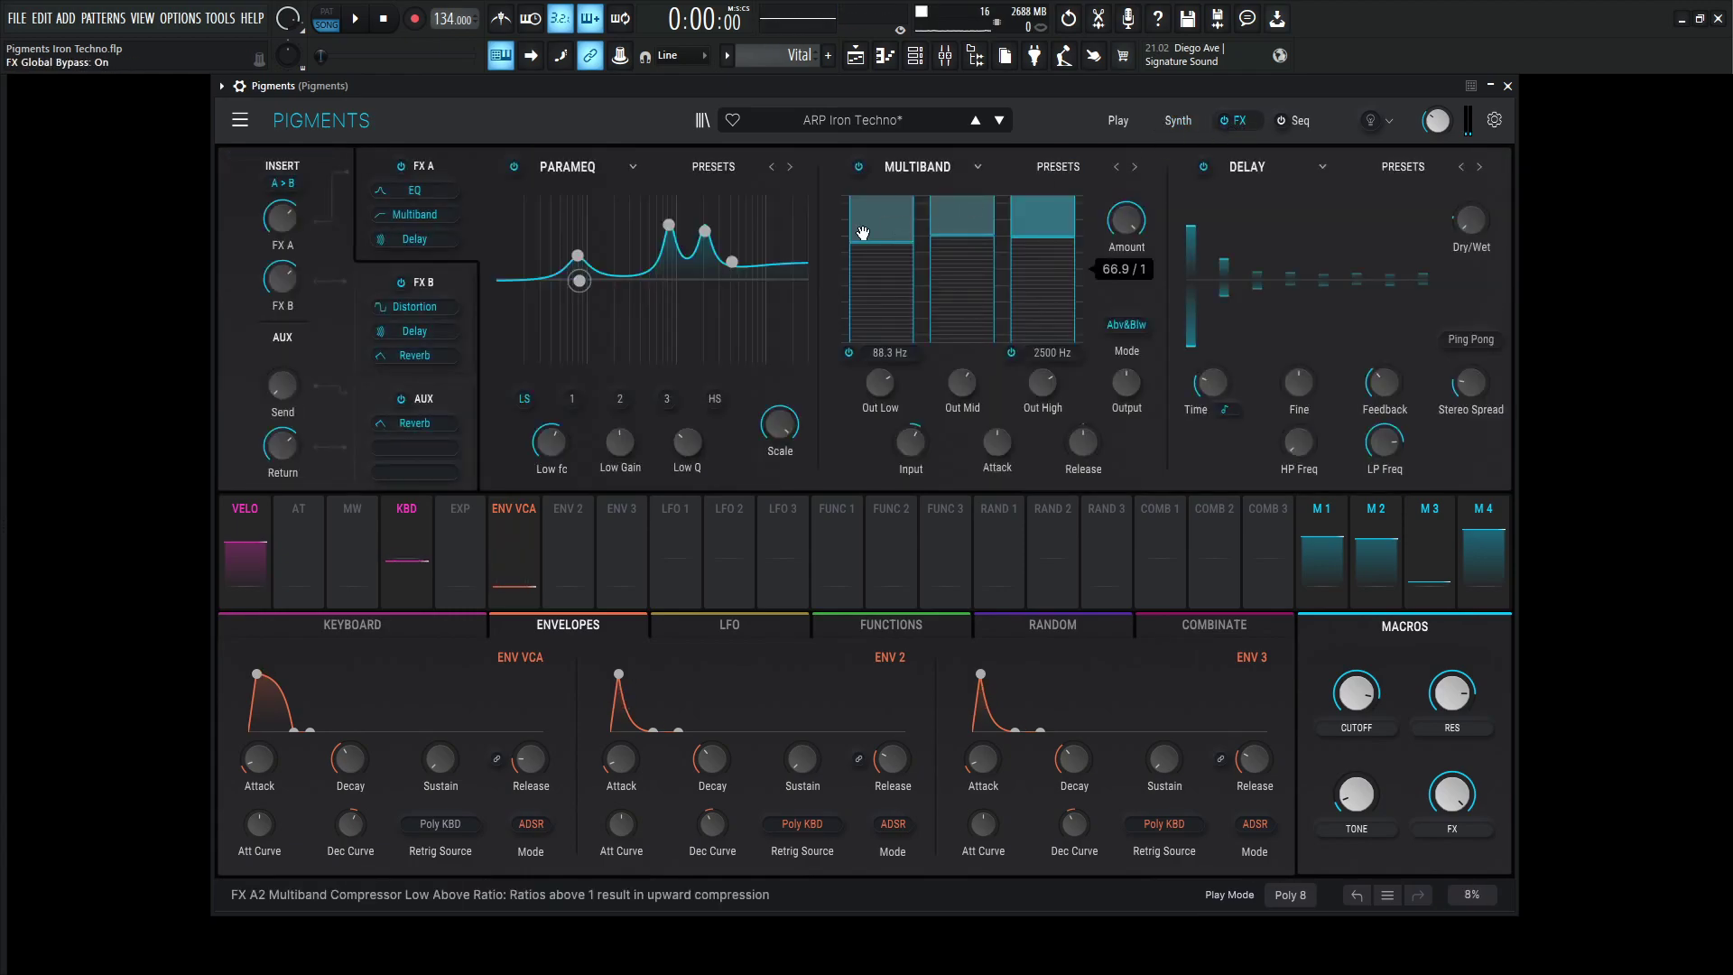
left_click(429, 284)
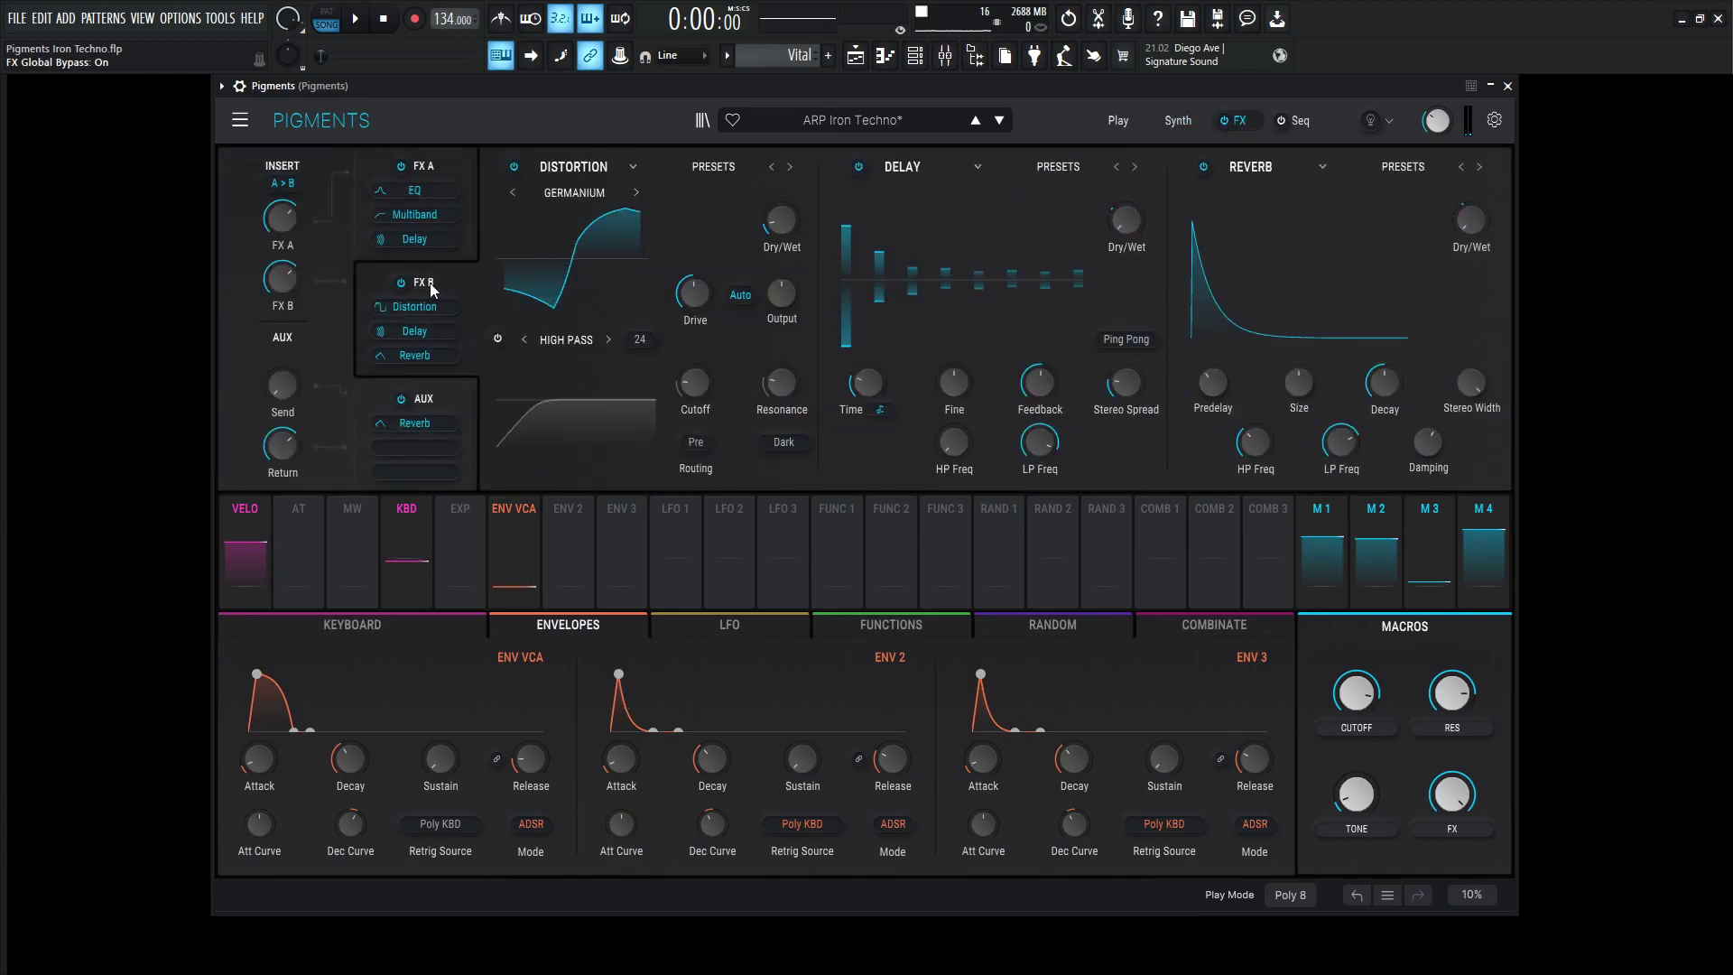
left_click(435, 177)
Bypass FX A's Delay and Multiband, and toggle the ParamEQ off and back on.
left_click(1203, 166)
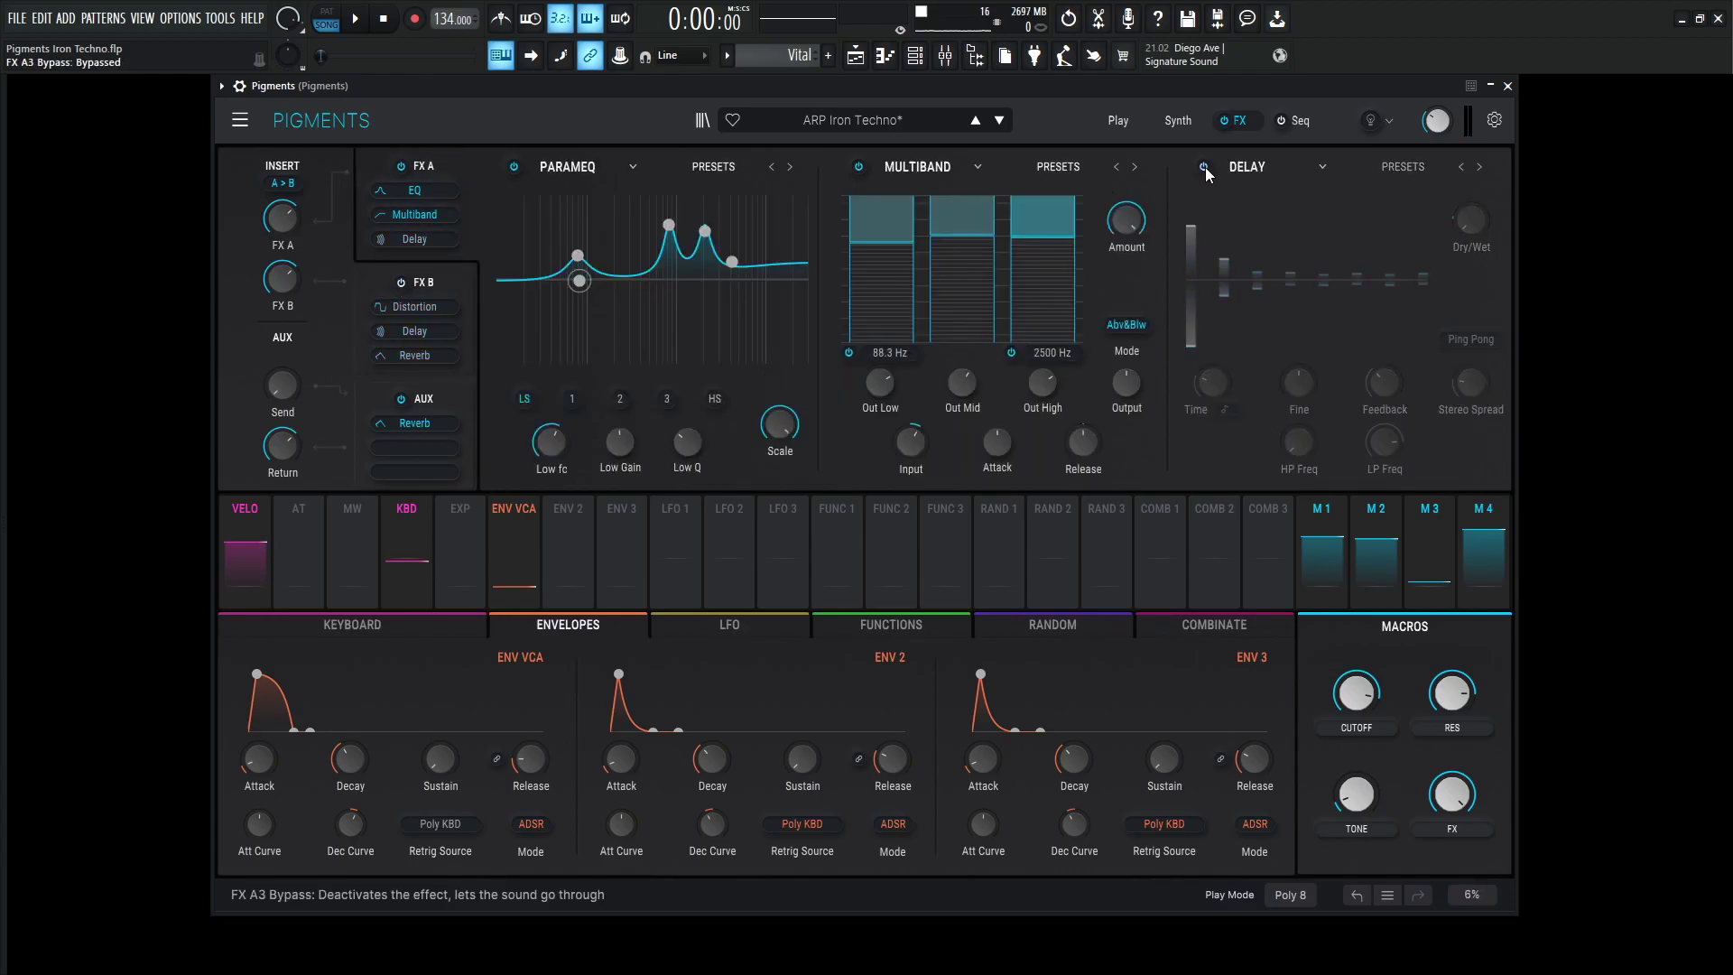
left_click(858, 167)
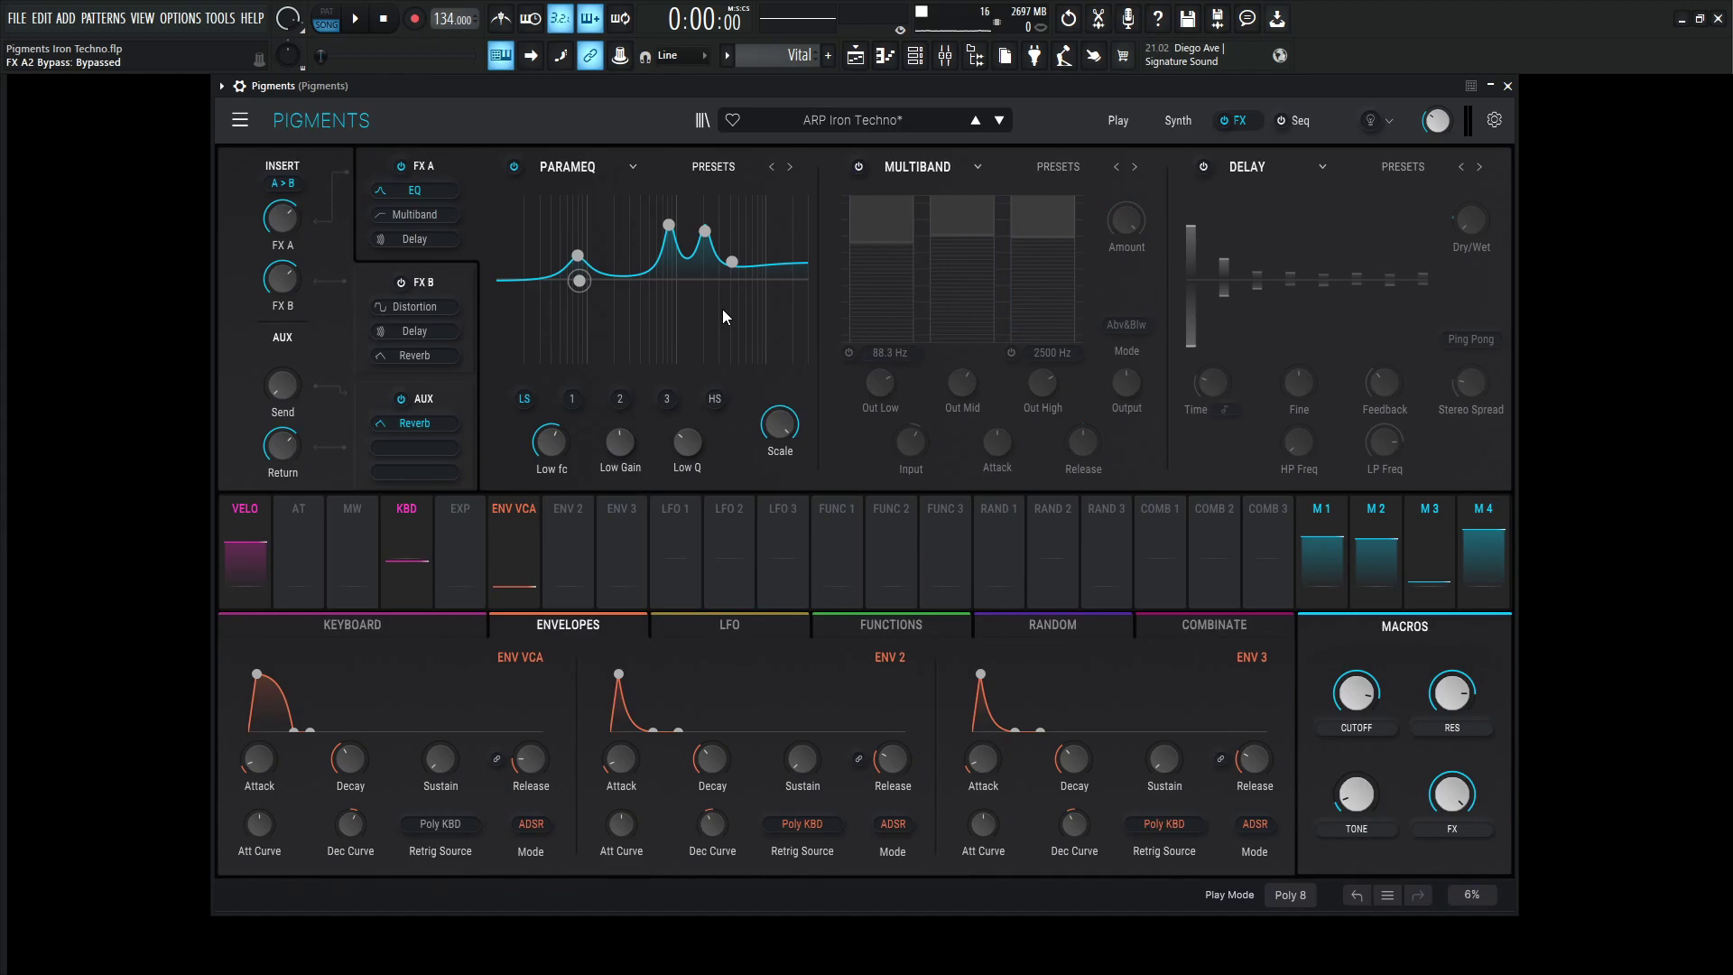
left_click(514, 168)
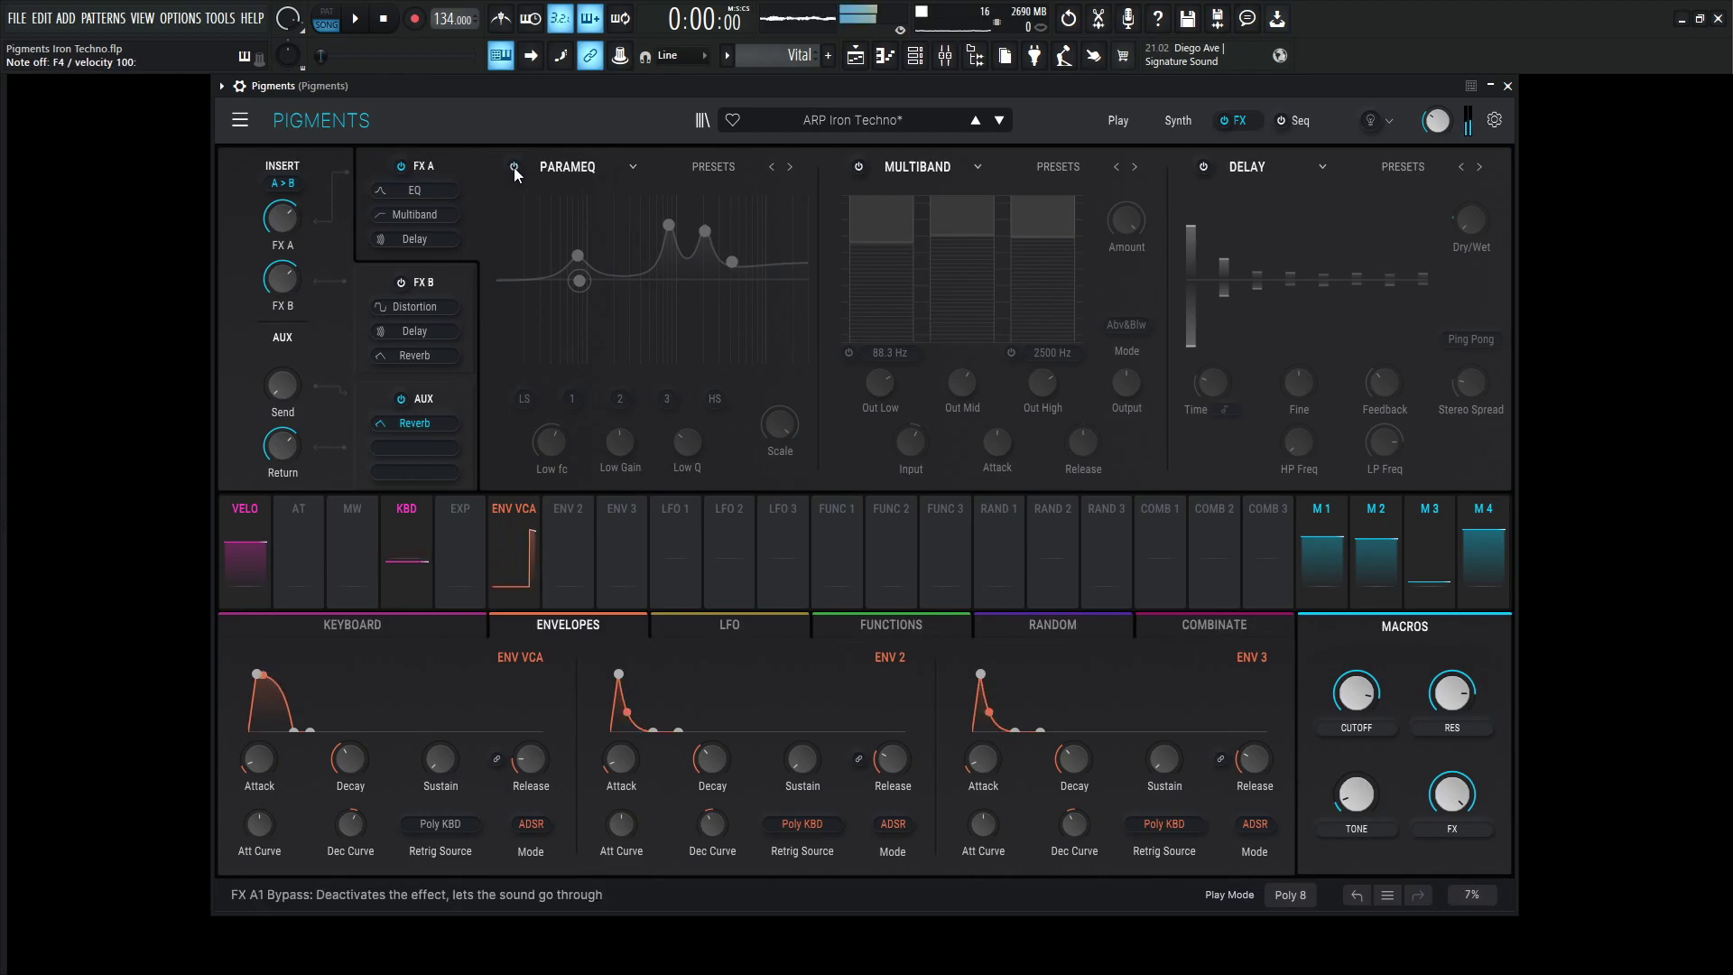
left_click(514, 169)
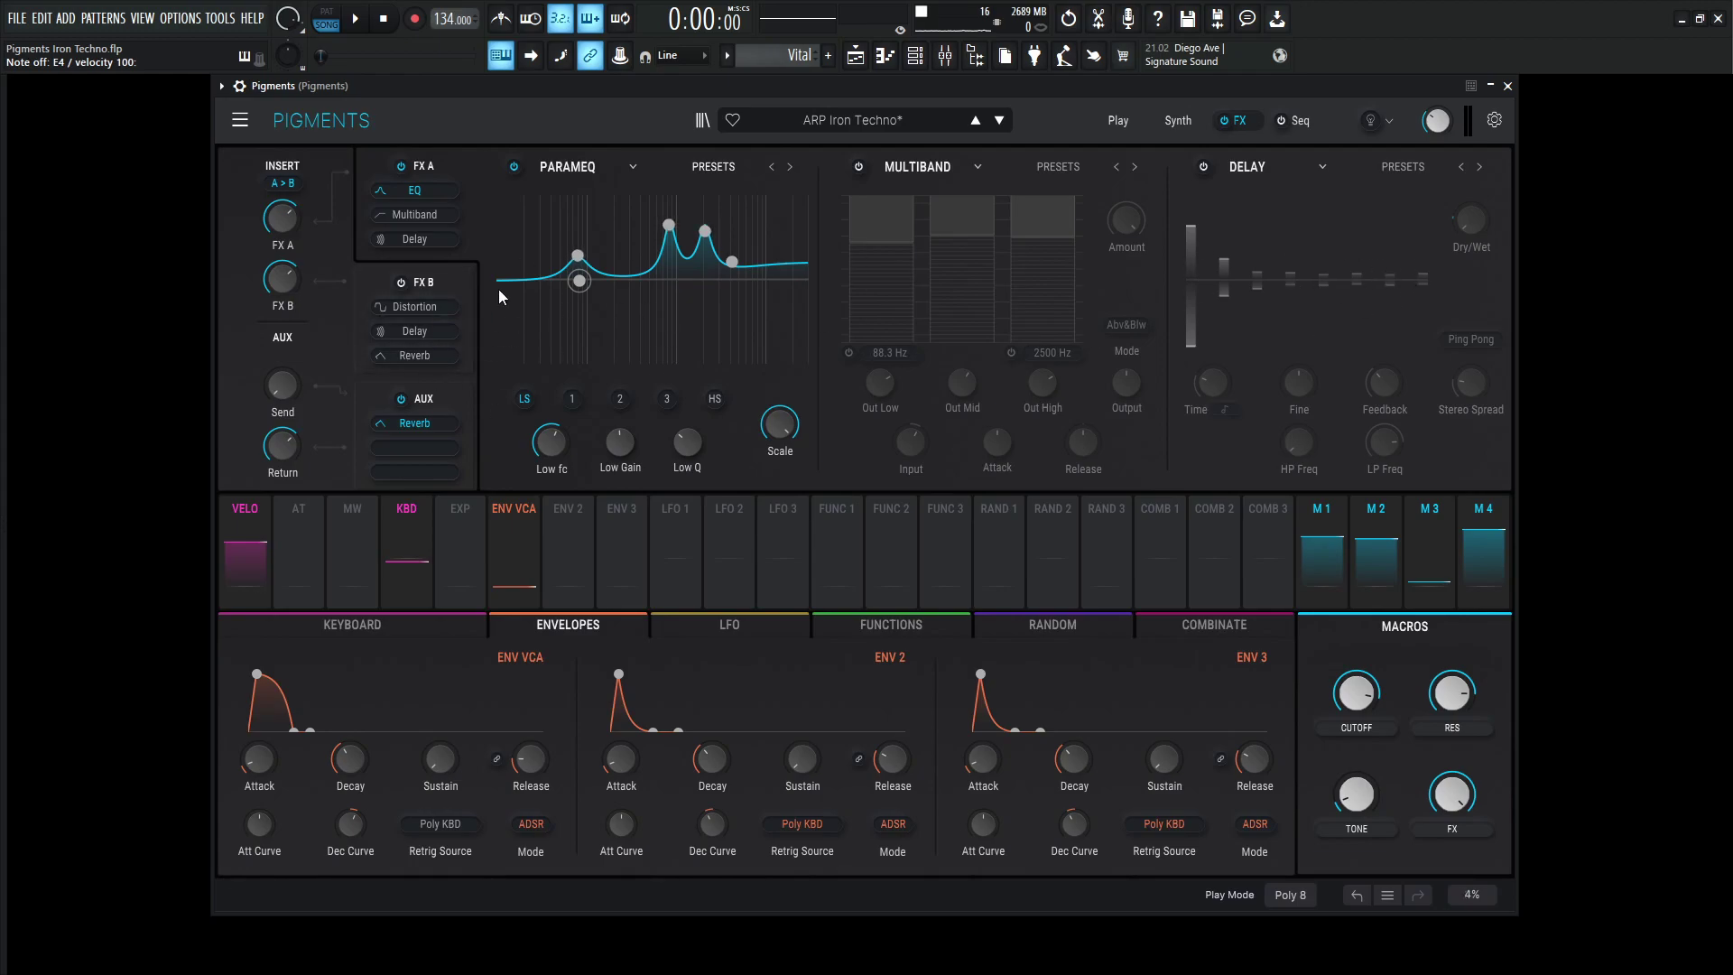
Inspect ParamEQ bands 1, 2, 3 and high shelf, finishing on Peak 2 at 9.68 dB gain.
mouse_move(944, 217)
left_click(573, 399)
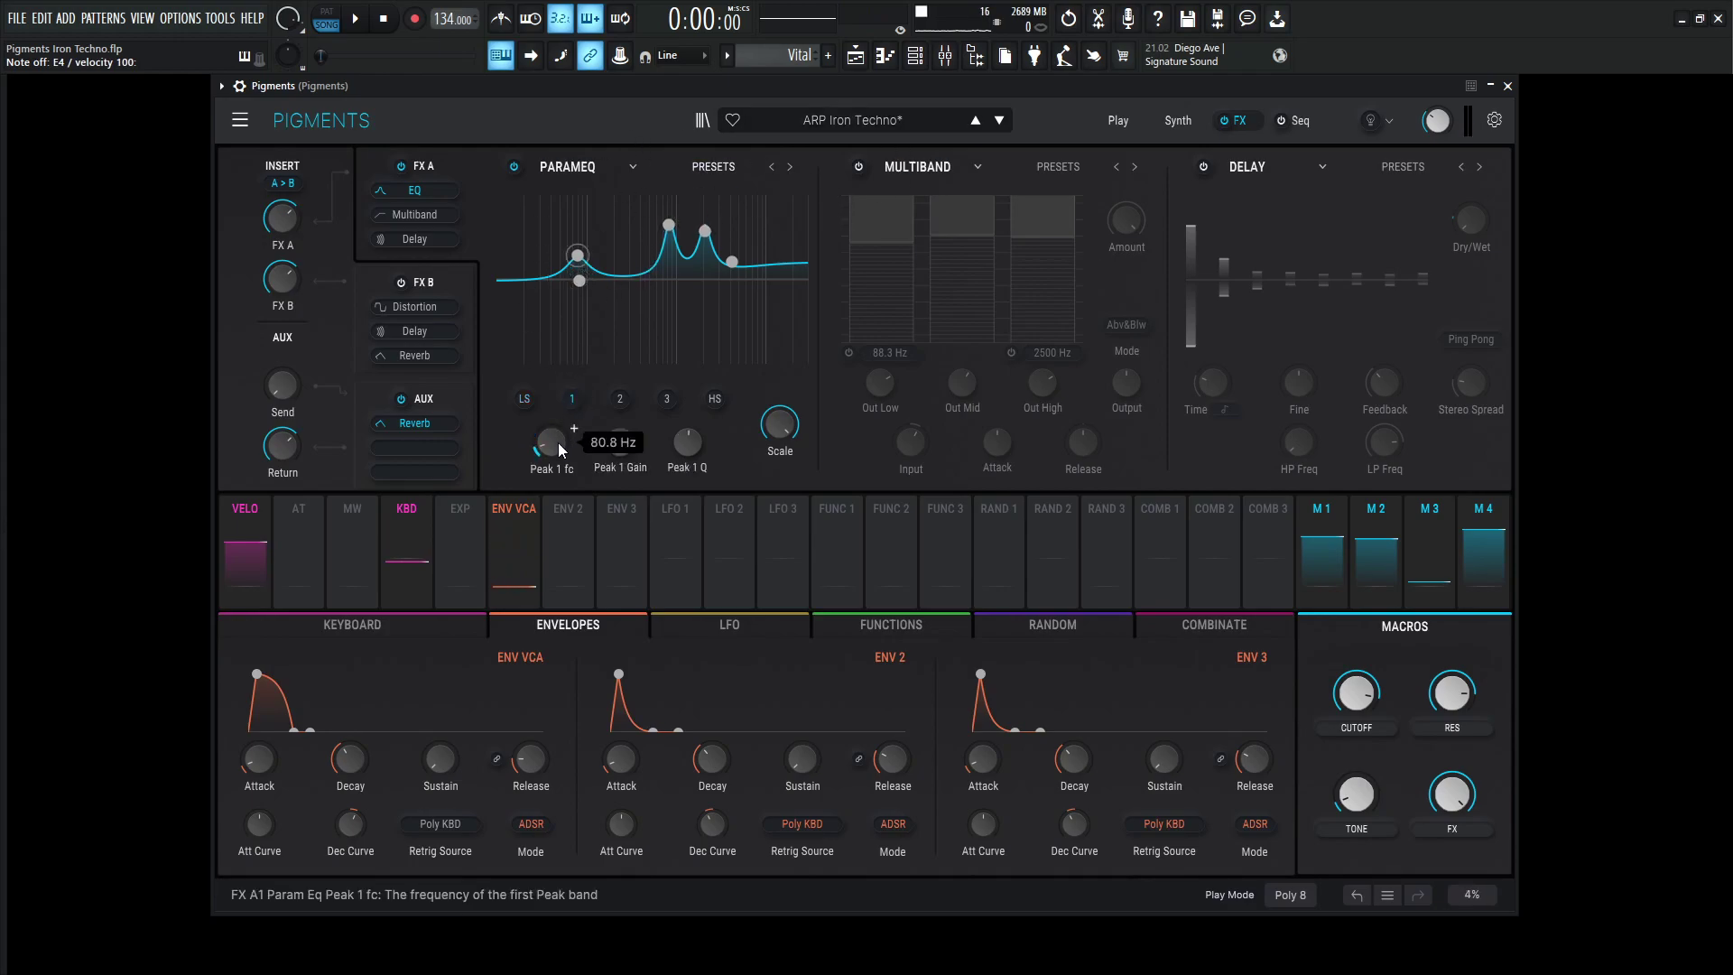
mouse_move(617, 446)
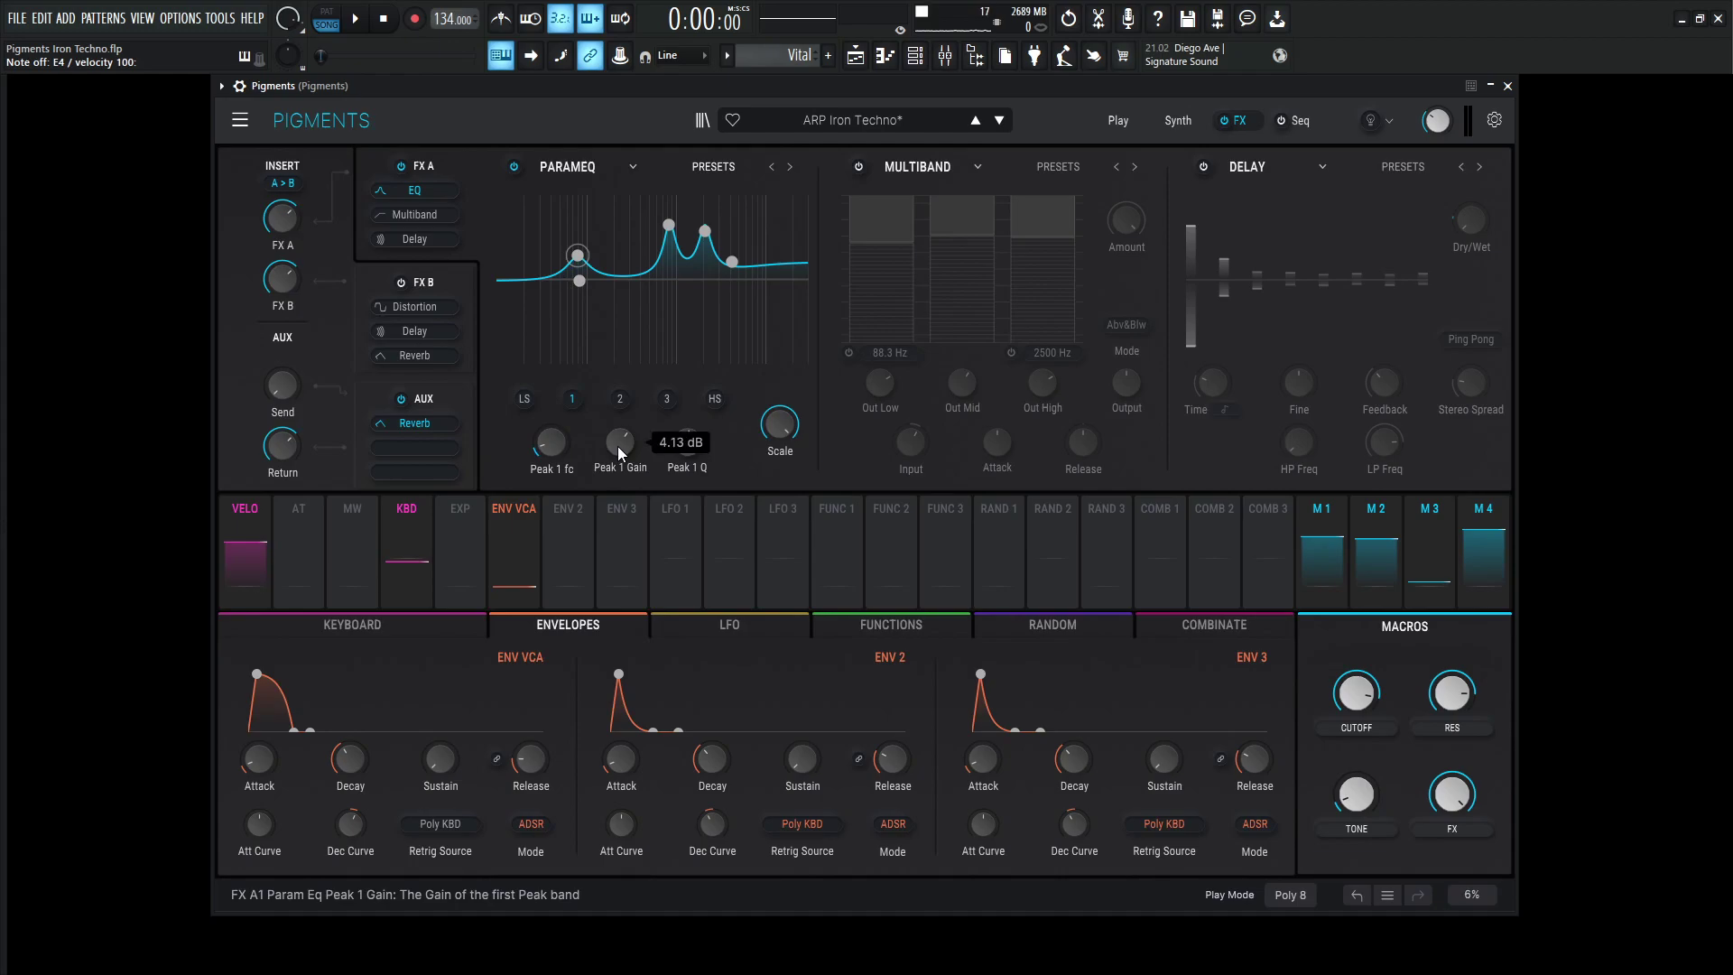
left_click(614, 400)
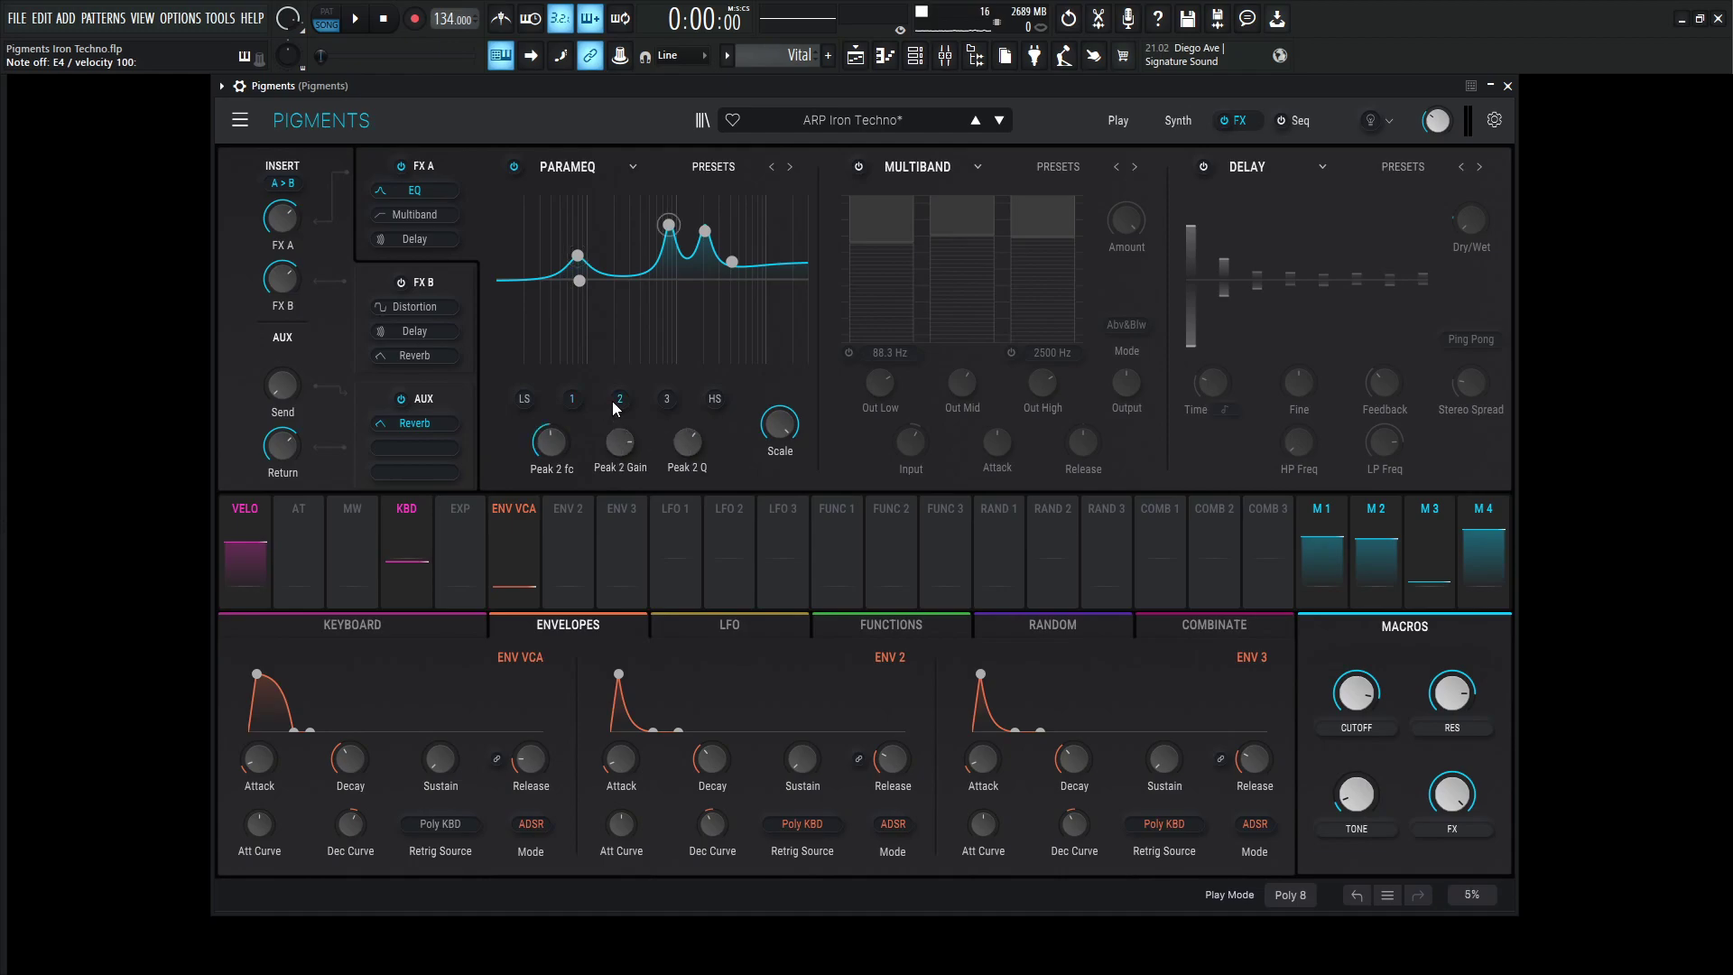
mouse_move(556, 449)
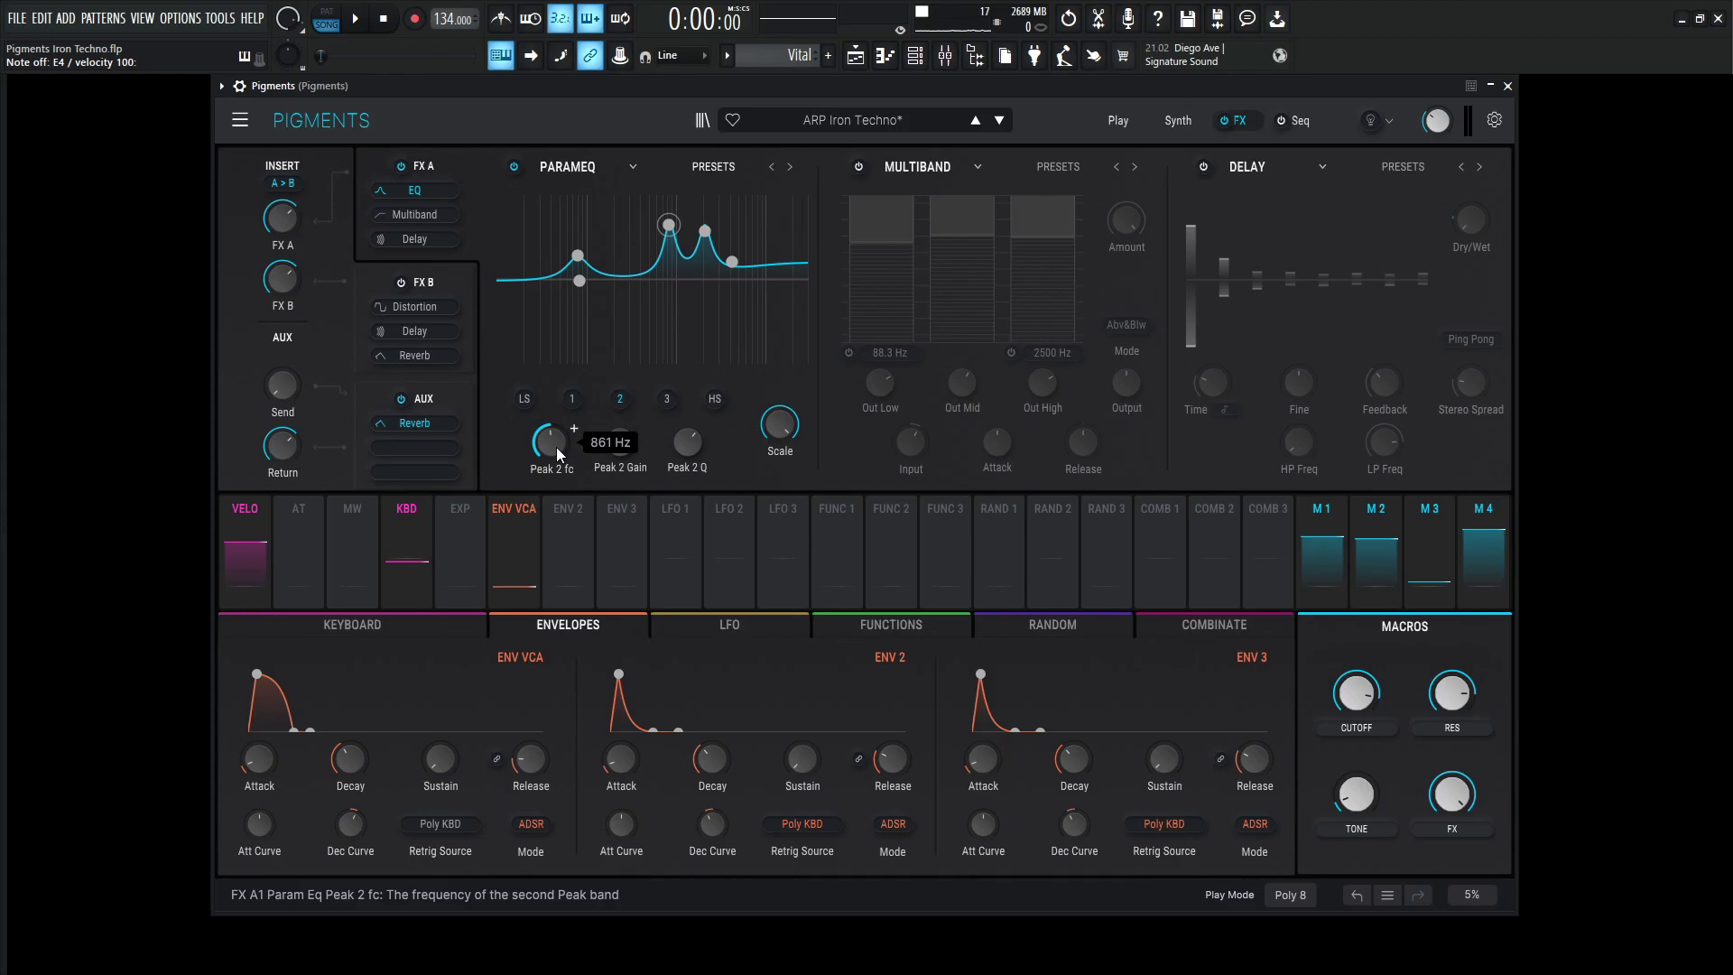
mouse_move(615, 447)
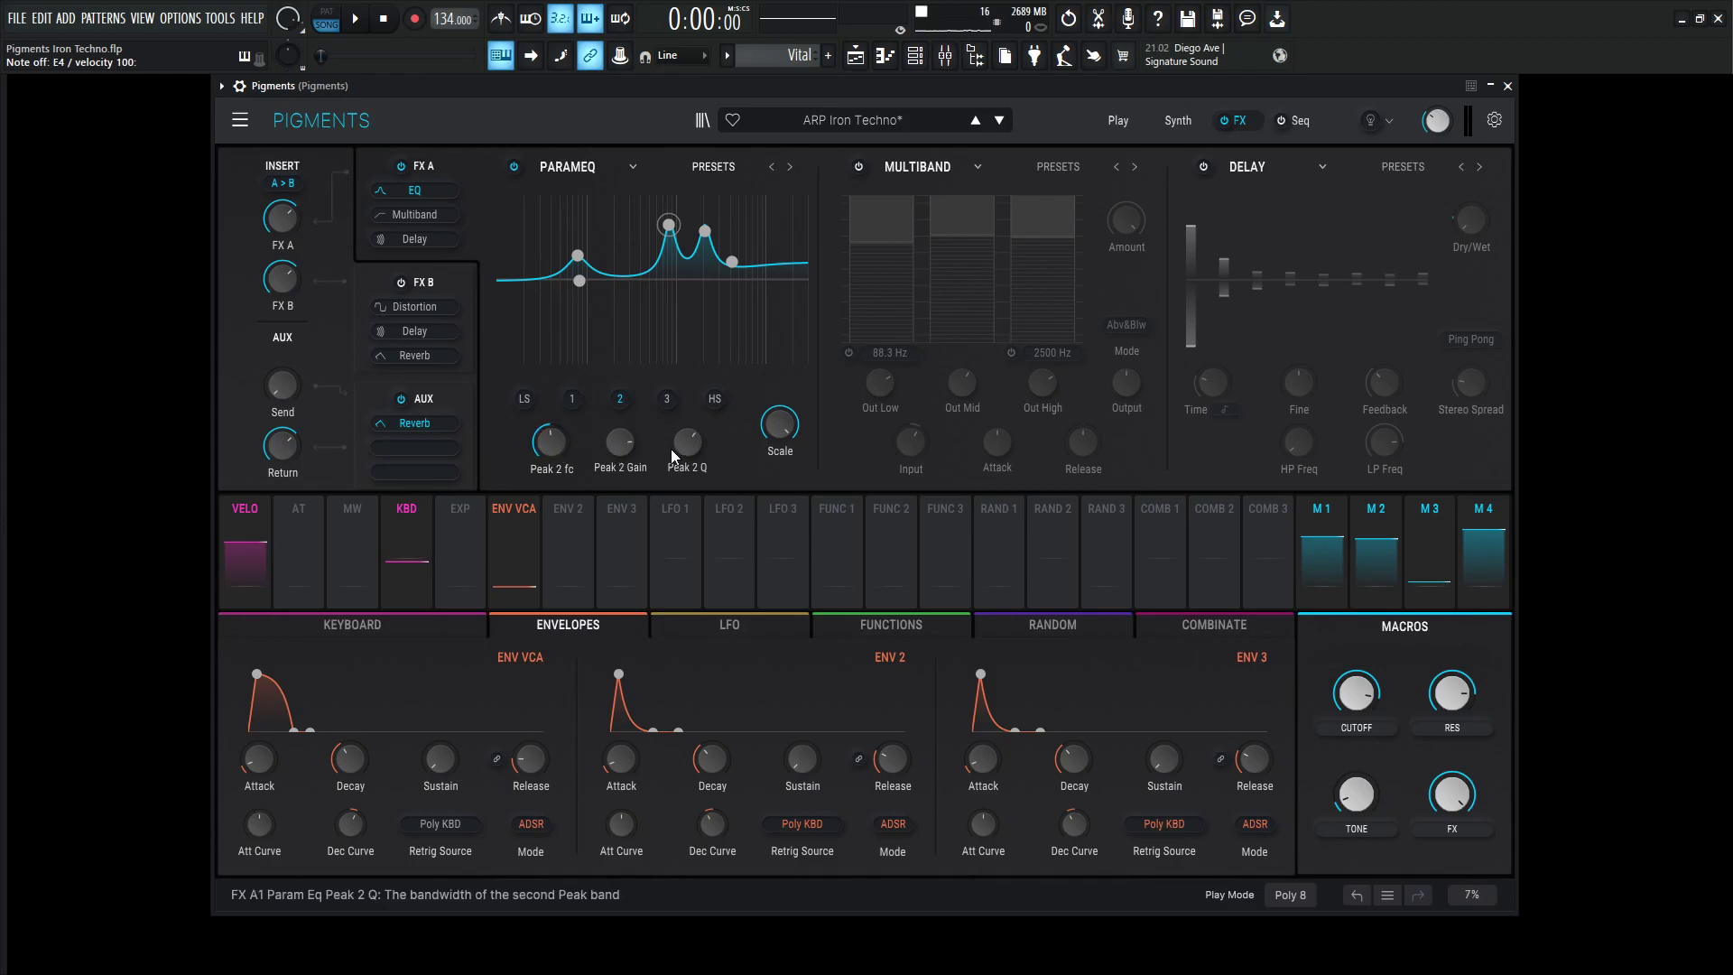
left_click(664, 398)
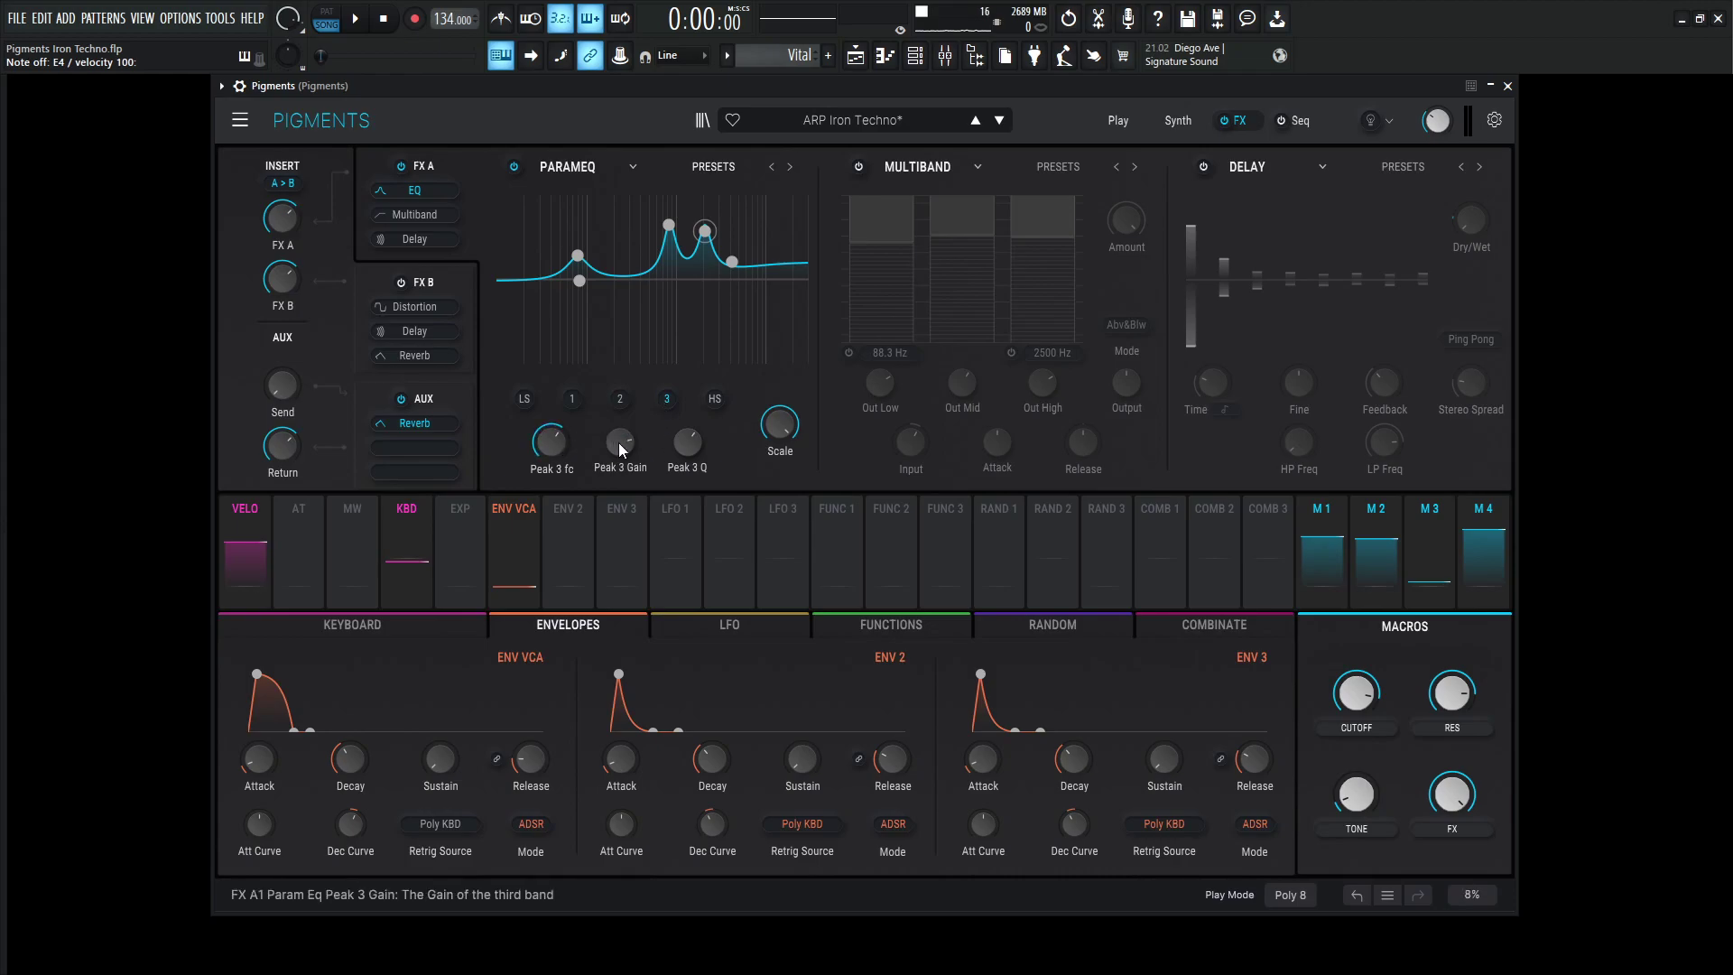
mouse_move(620, 442)
left_click(709, 398)
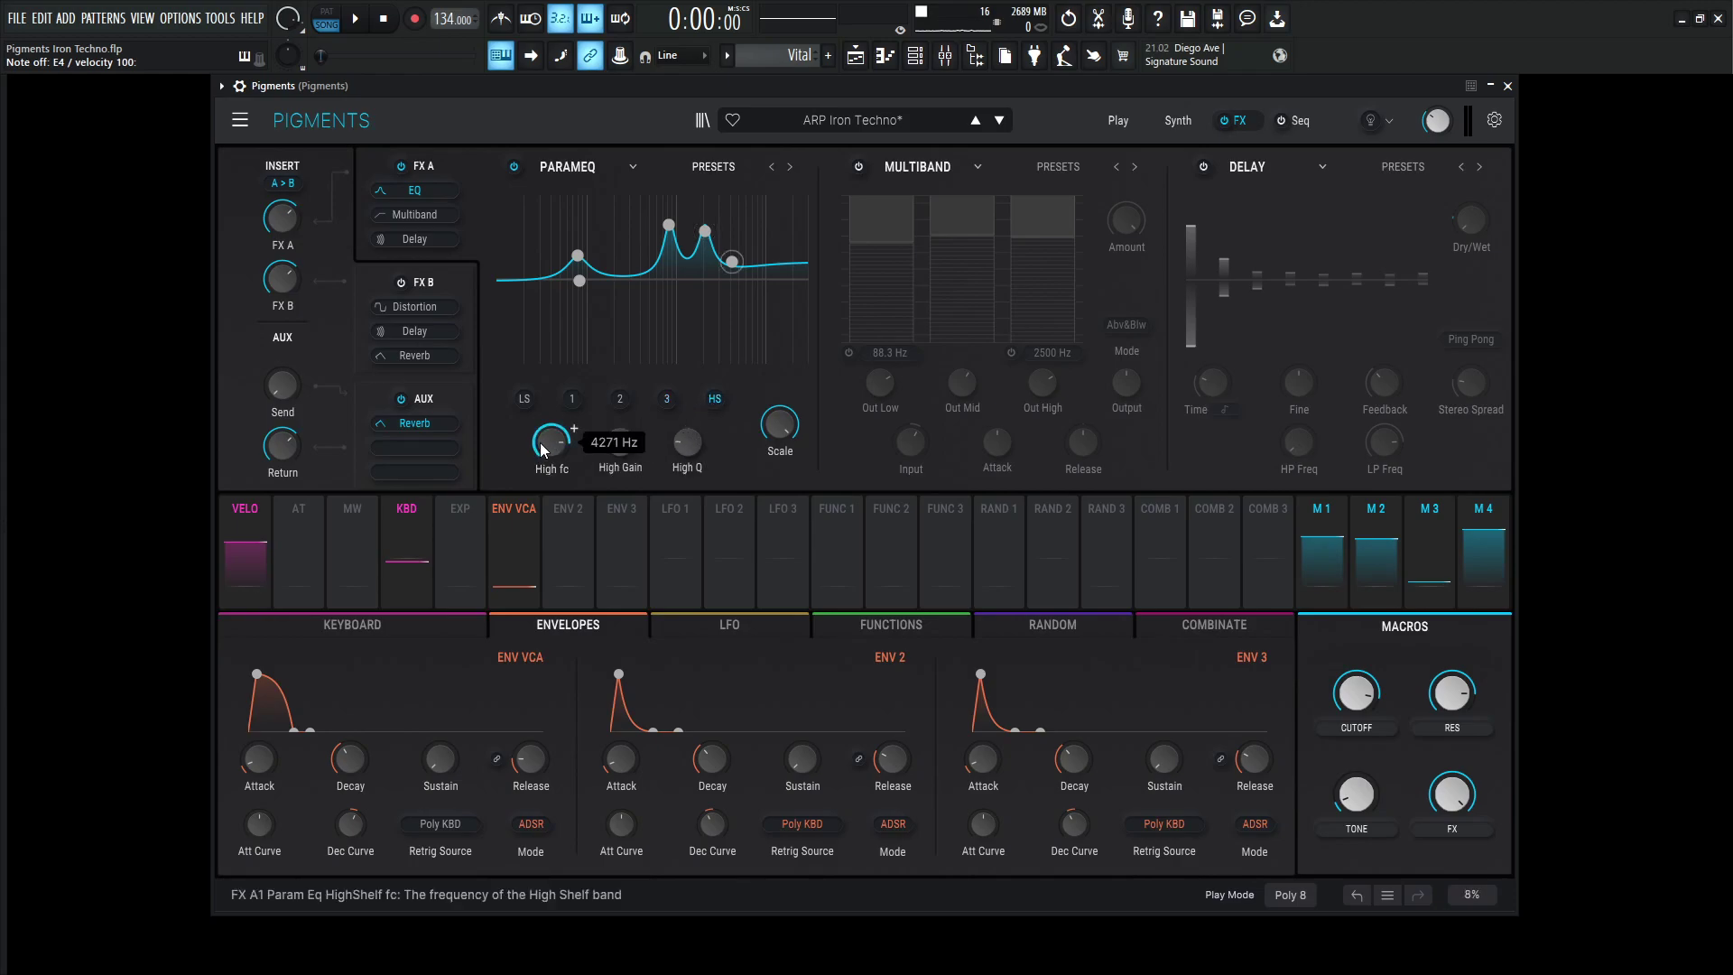
mouse_move(610, 446)
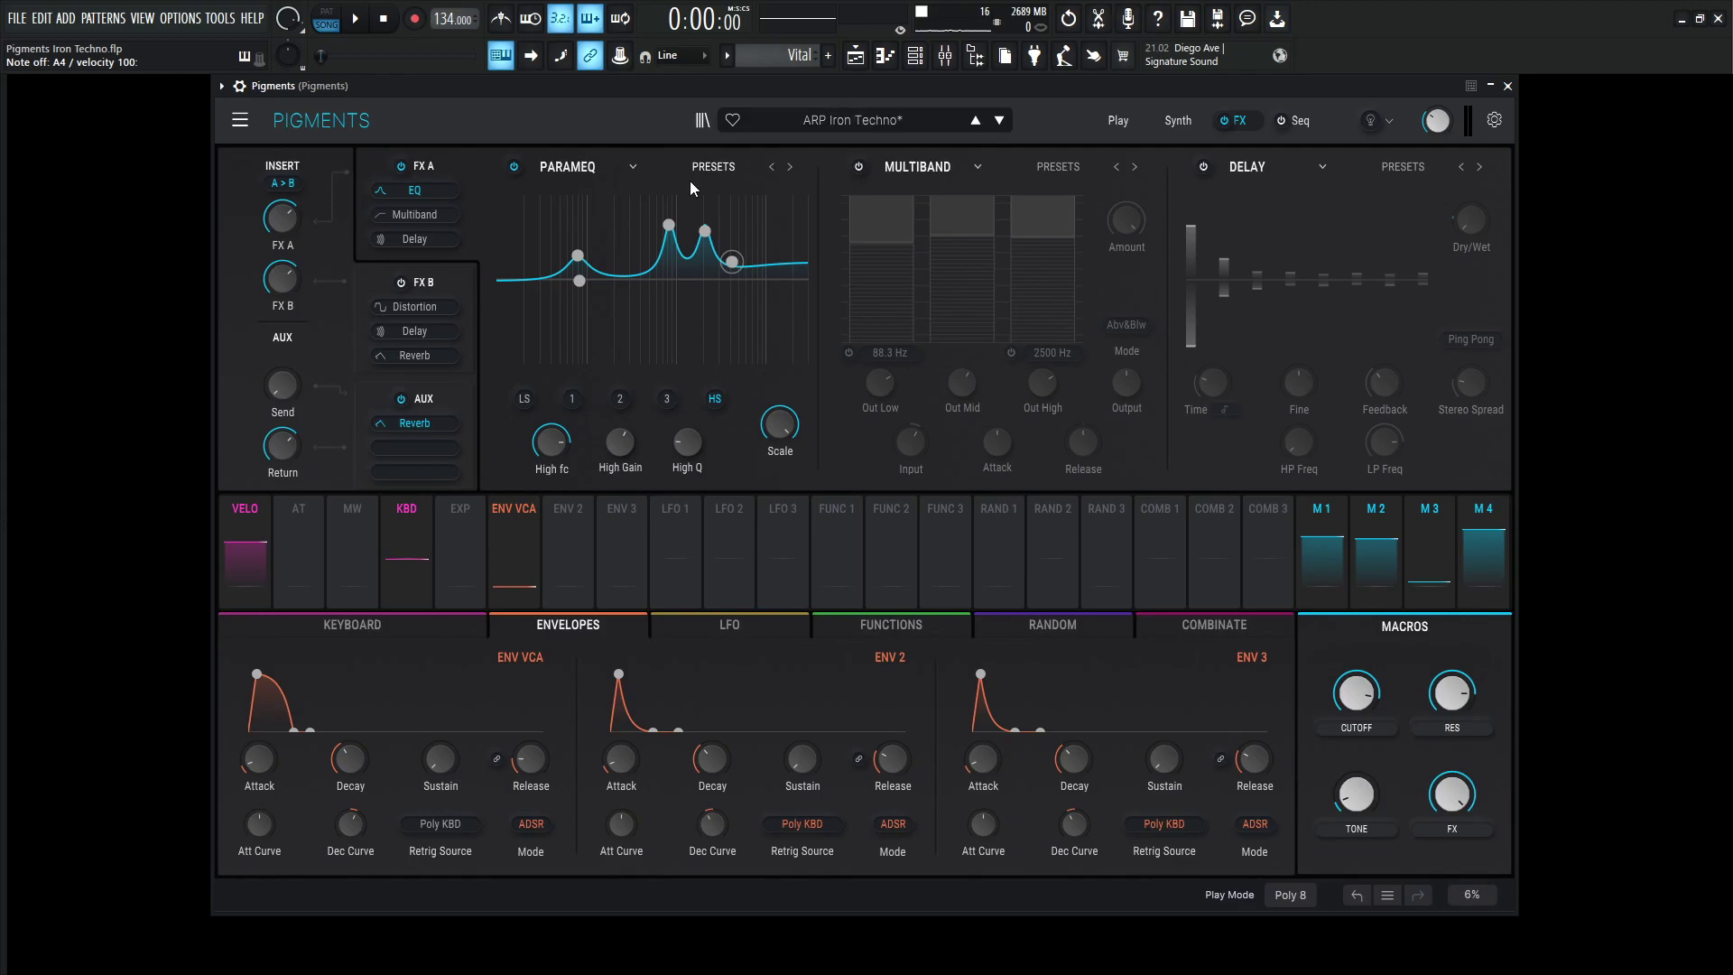
left_click(616, 398)
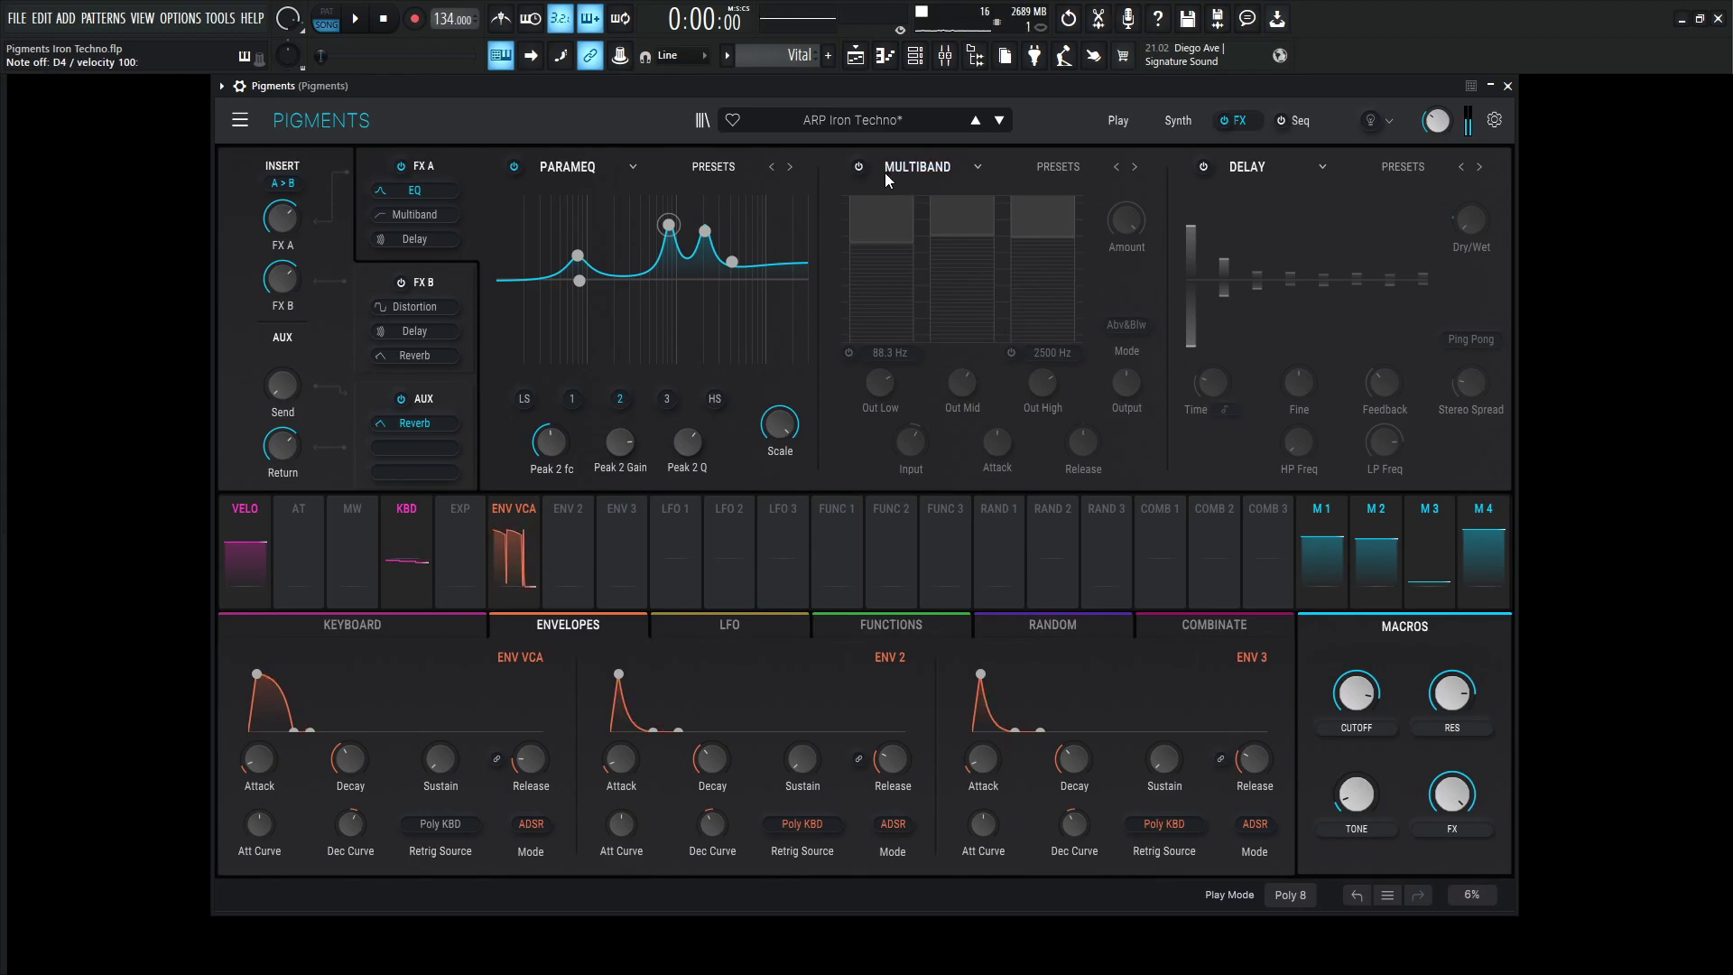
Re-enable the FX A Multiband compressor, with its lowered band thresholds and 100% Amount.
left_click(859, 167)
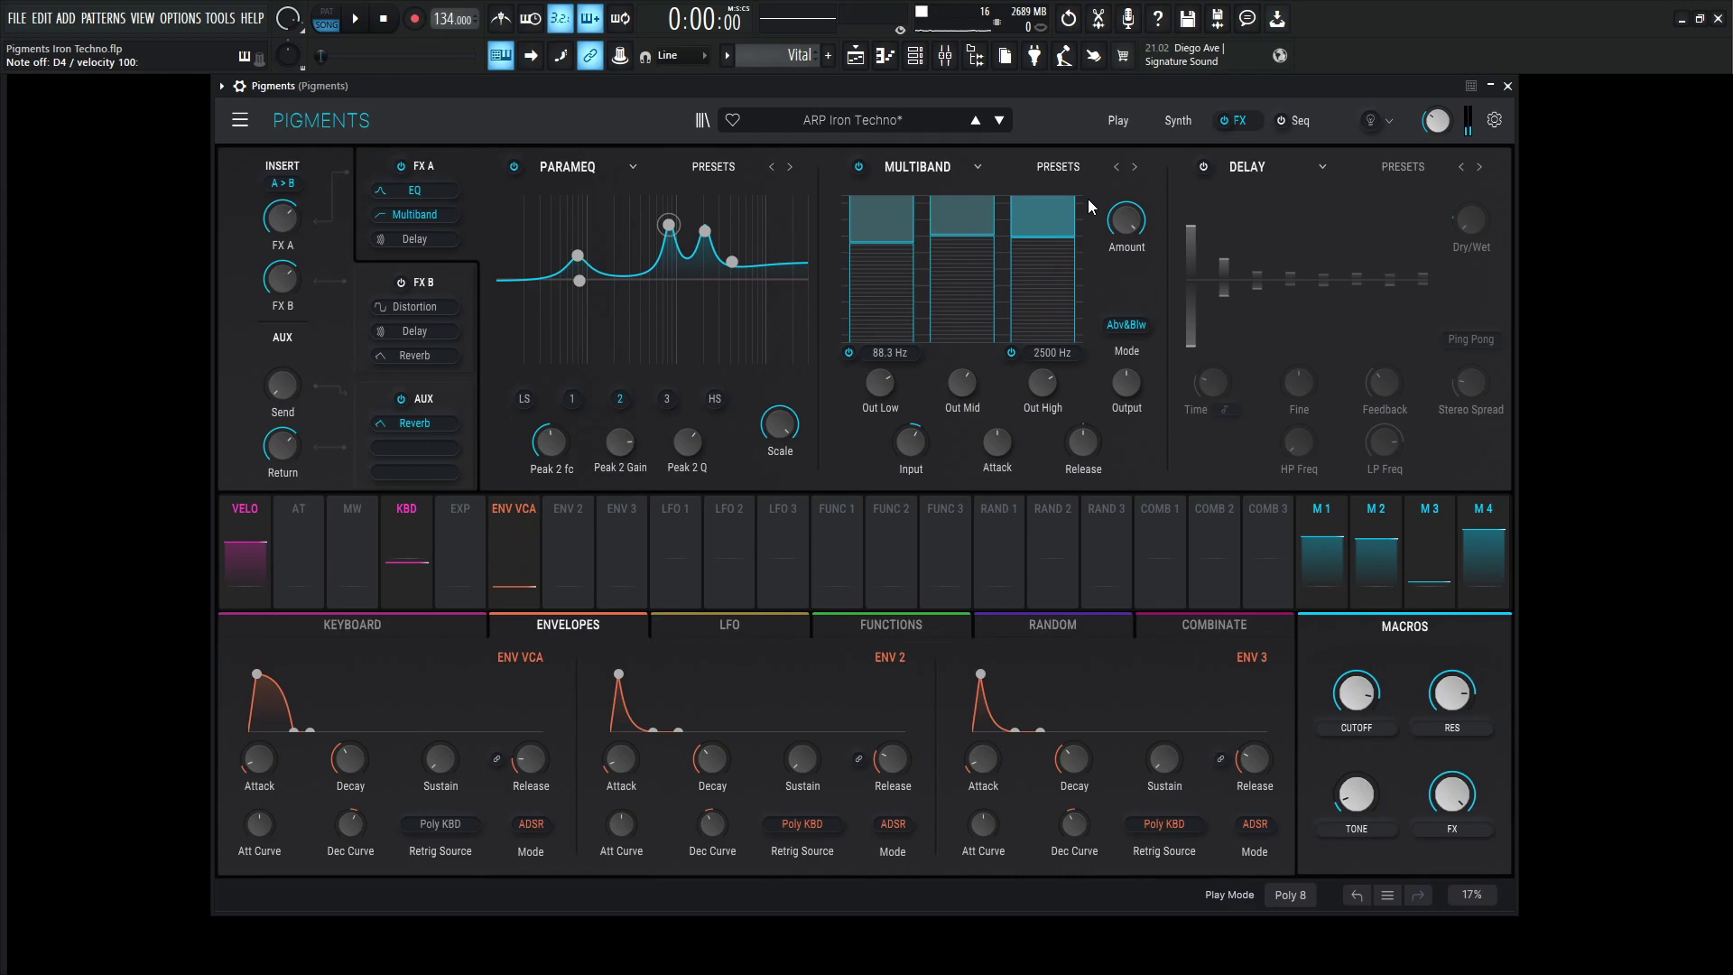
Re-enable the FX A Delay and check its Dry/Wet at 0% with Macro 4 modulation of 0.20.
left_click(1205, 167)
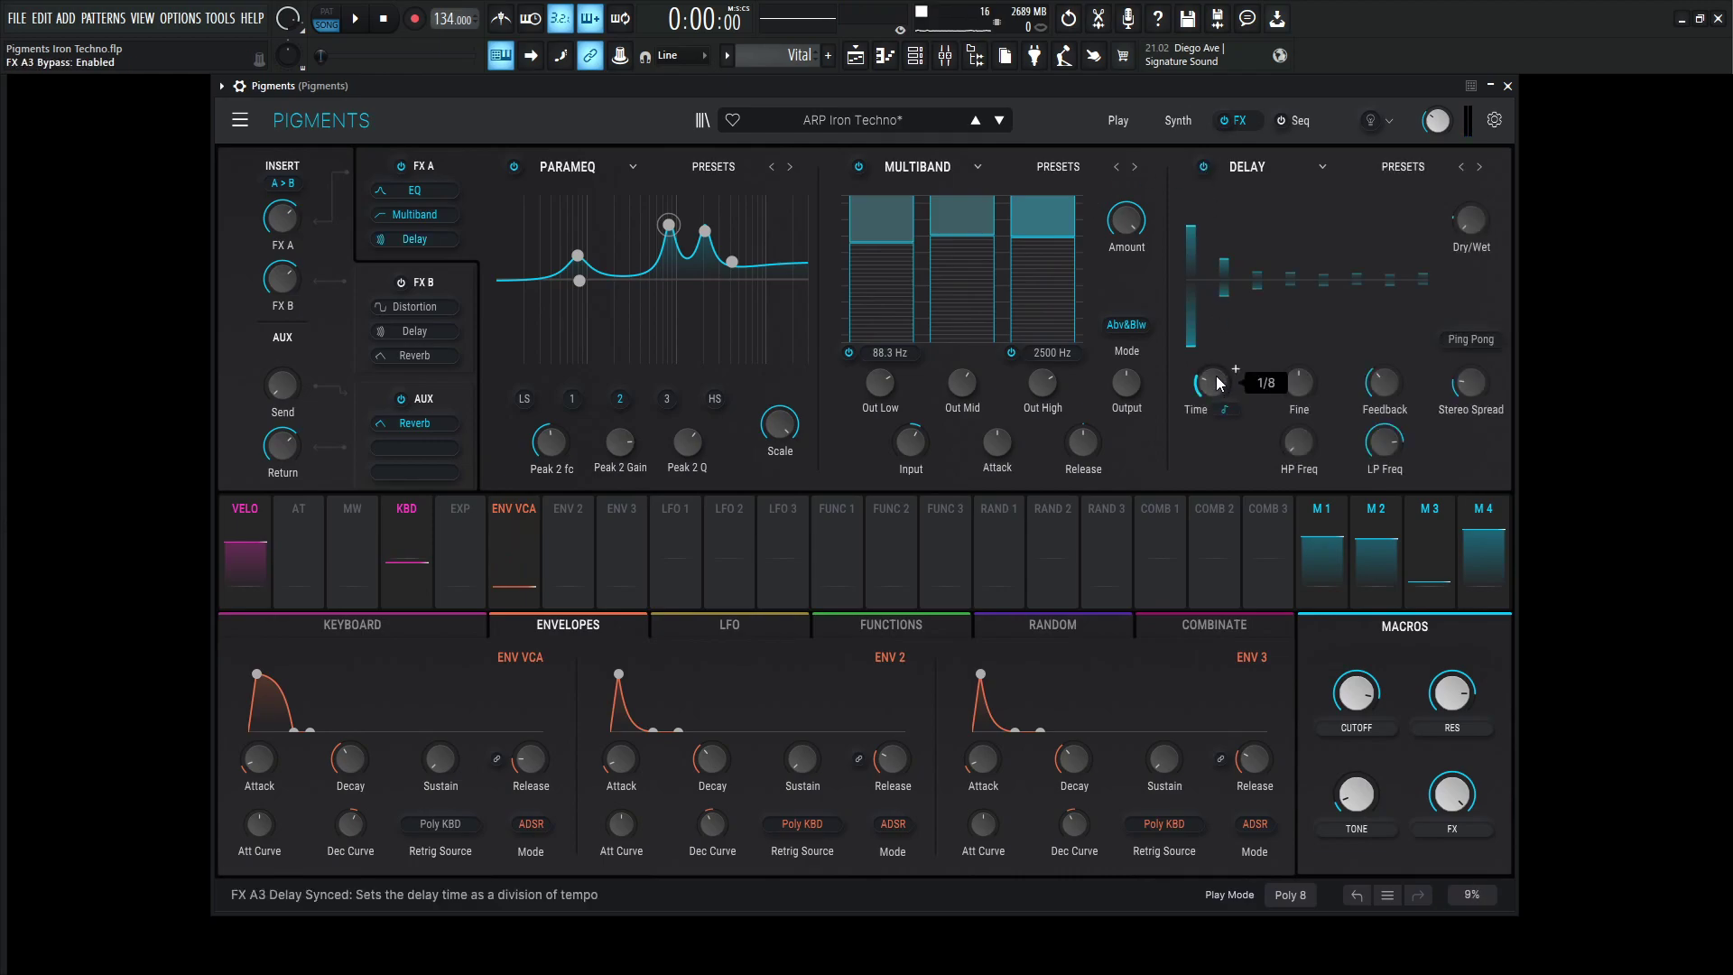
mouse_move(1385, 384)
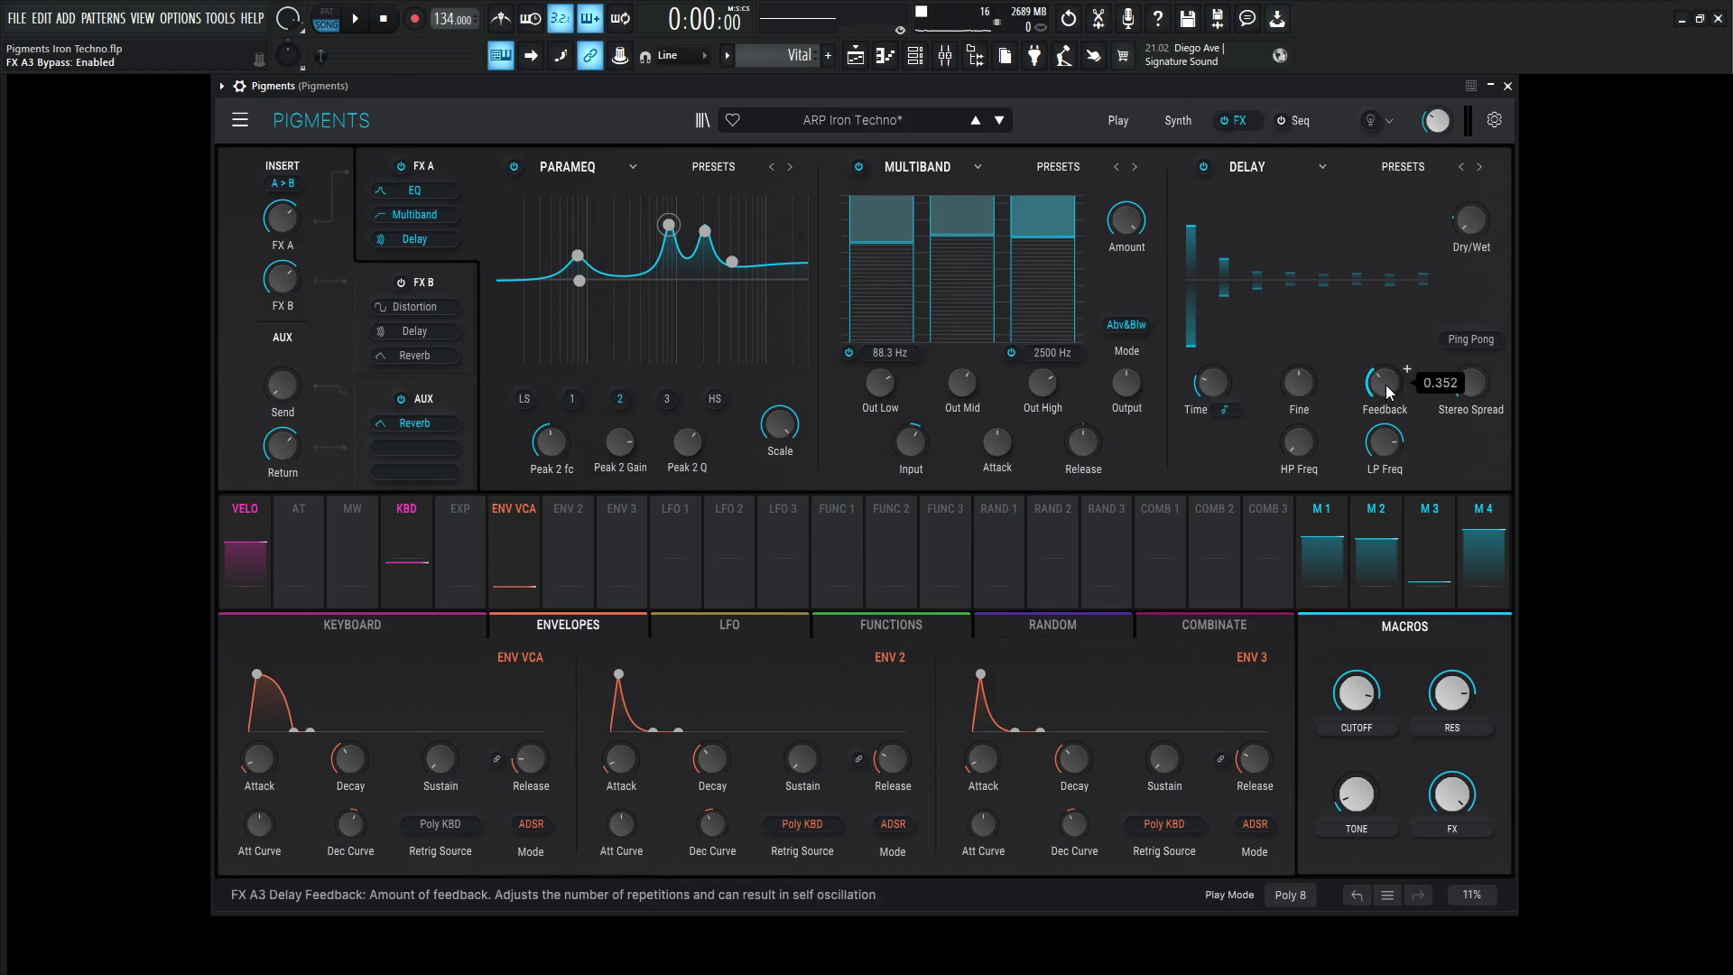
mouse_move(1464, 381)
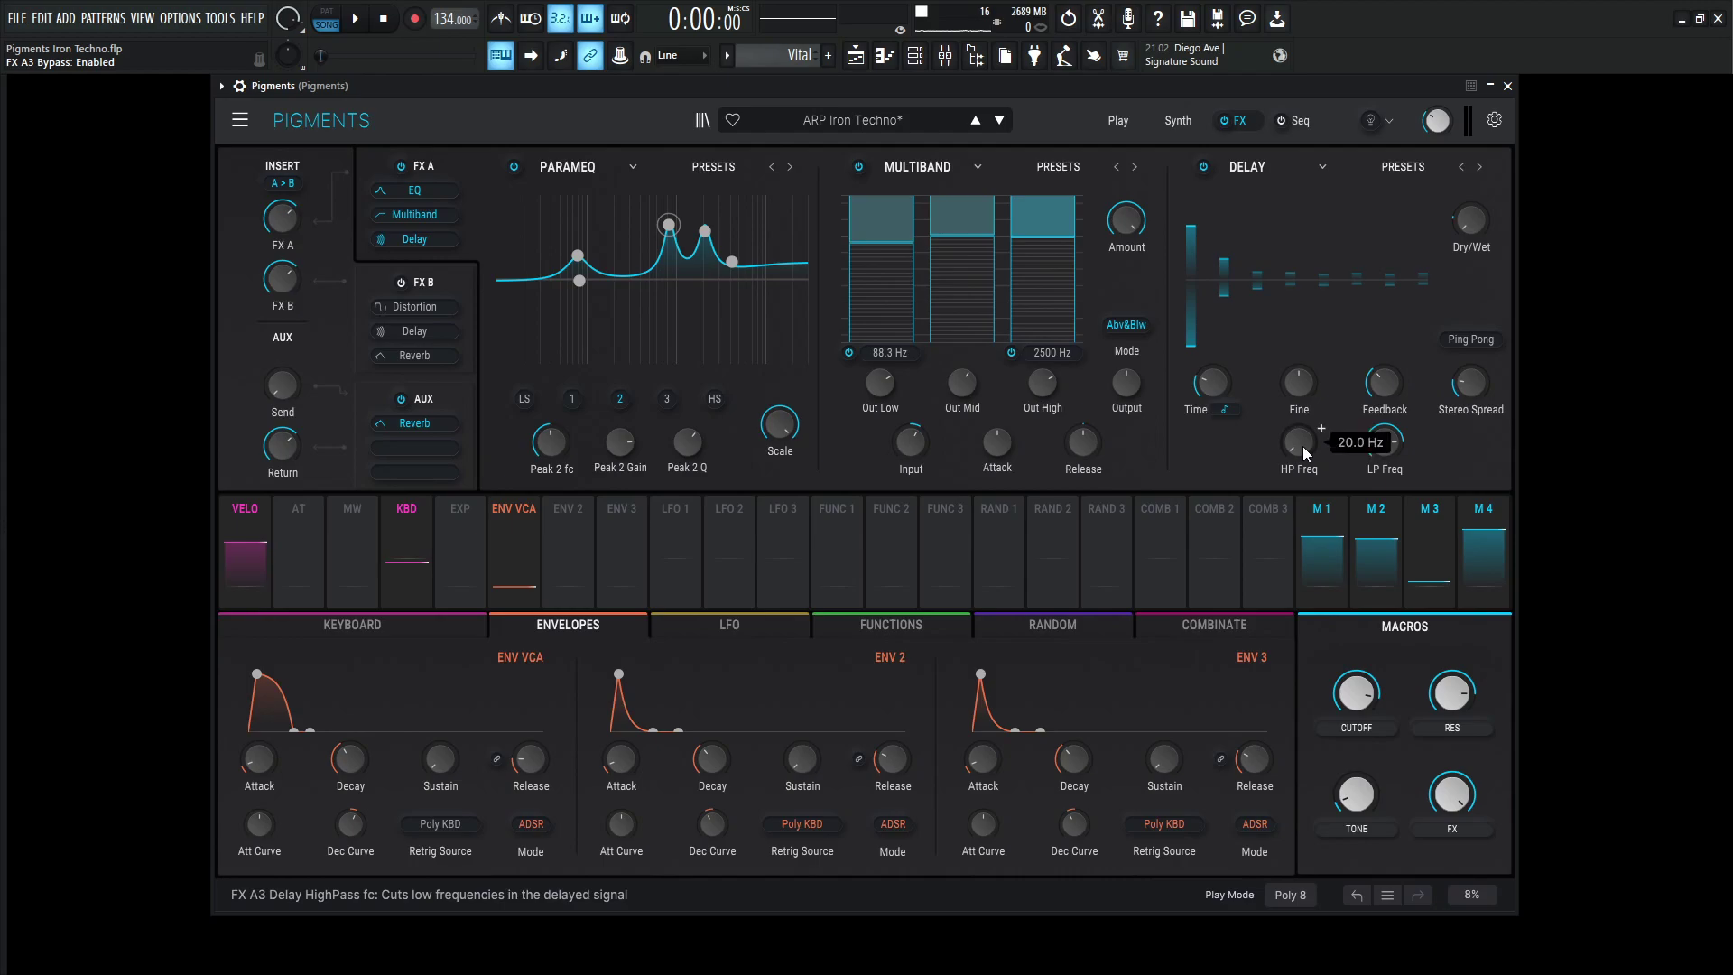
mouse_move(1393, 441)
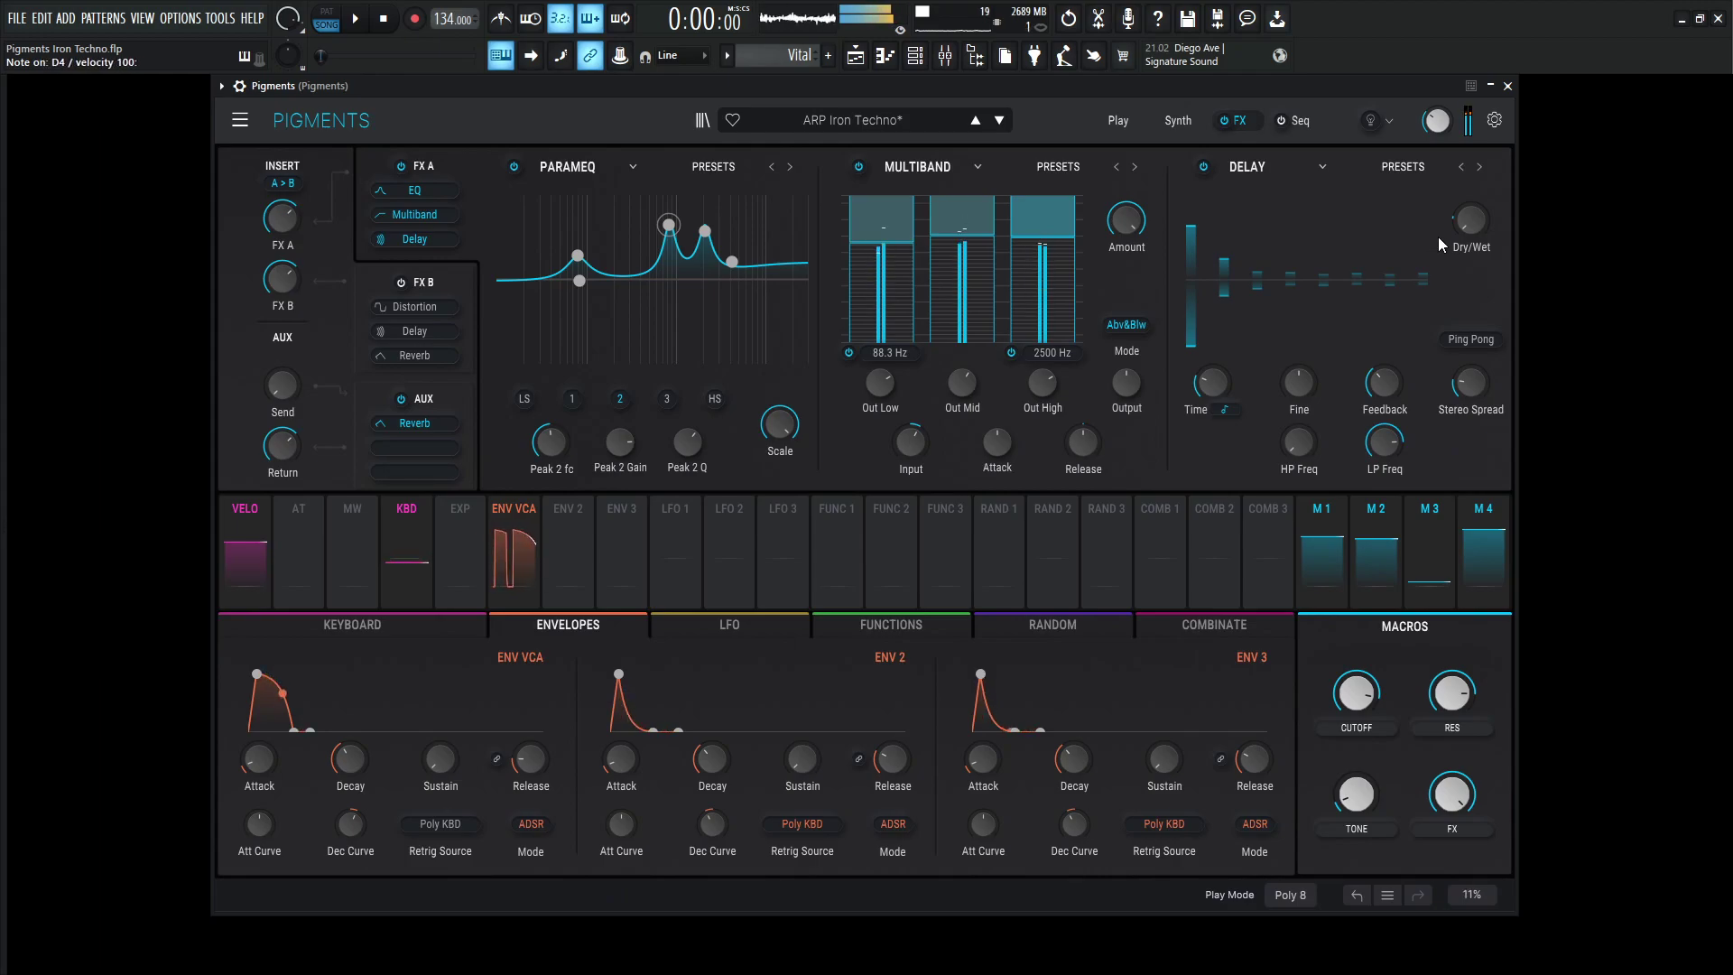
mouse_move(1487, 235)
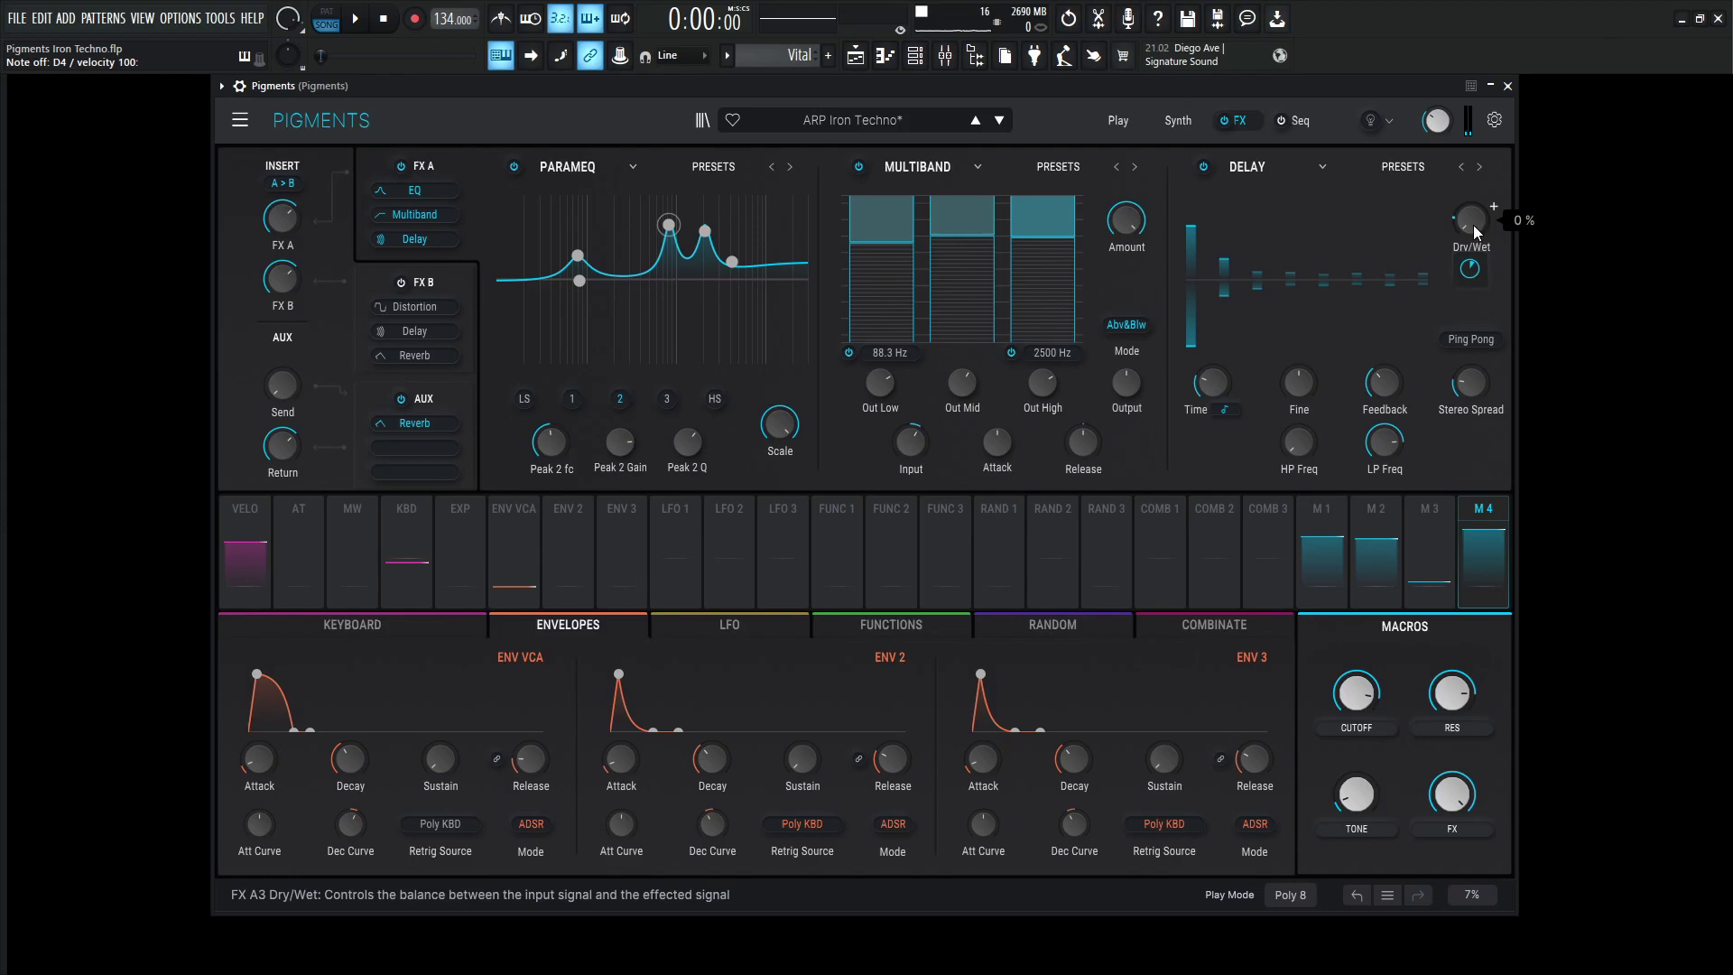
mouse_move(1472, 275)
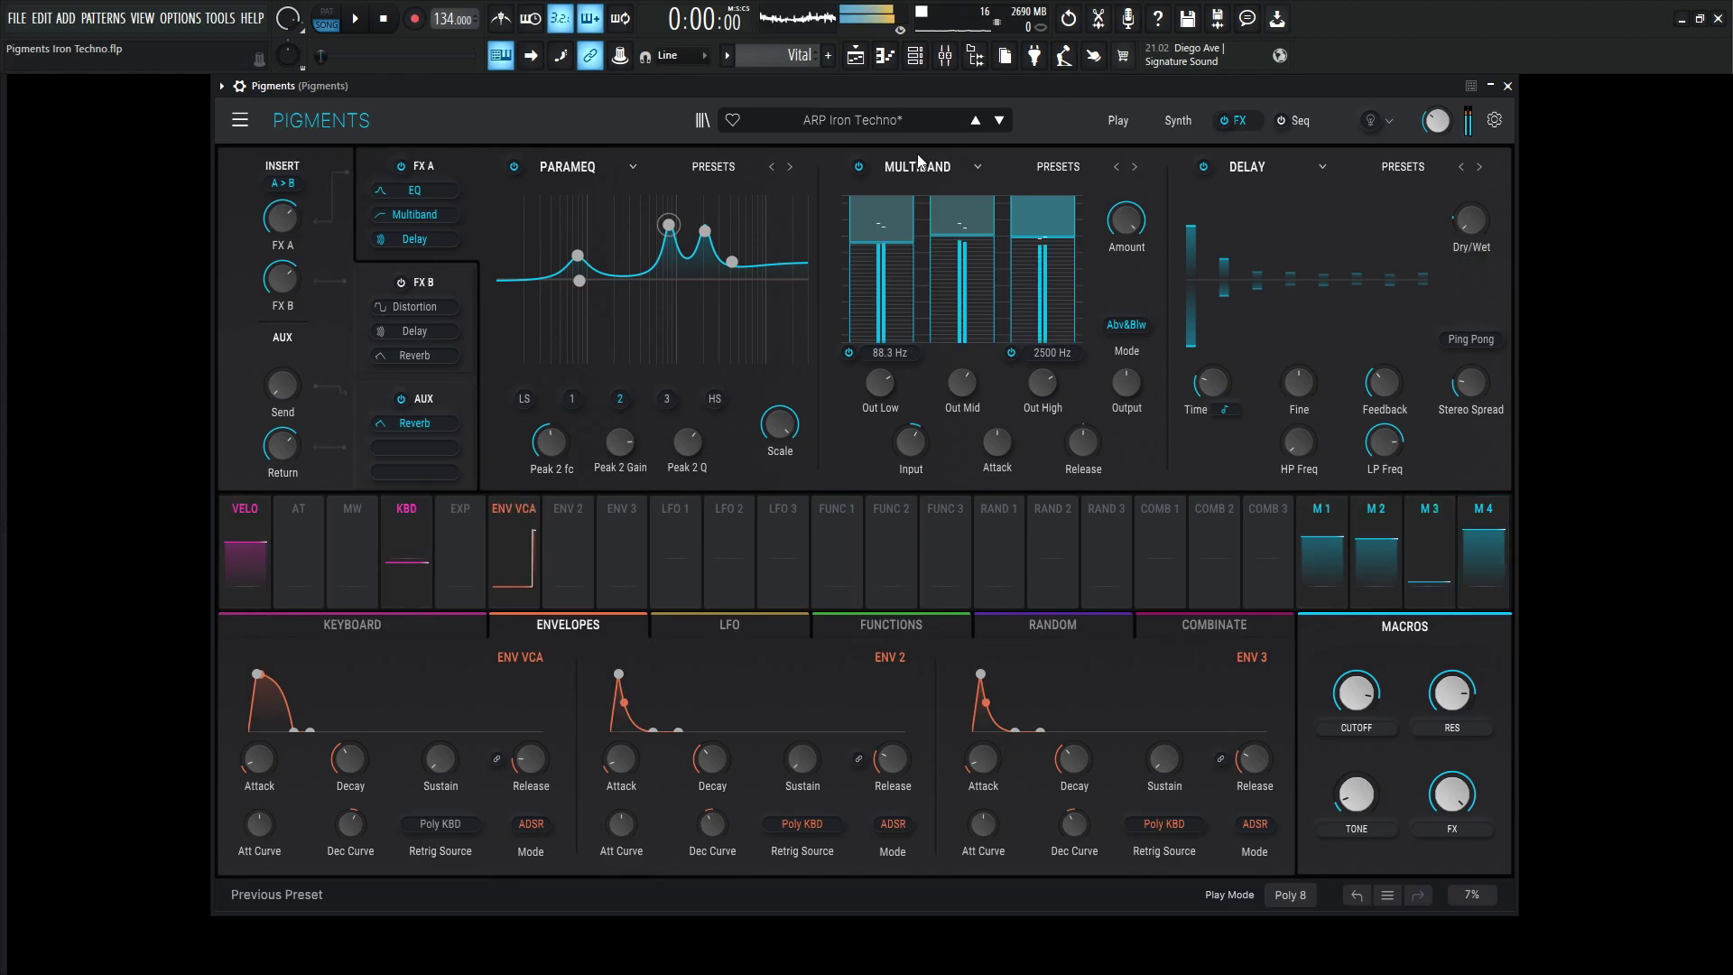
Turn on the FX B chain and bypass its Reverb and Delay.
left_click(459, 277)
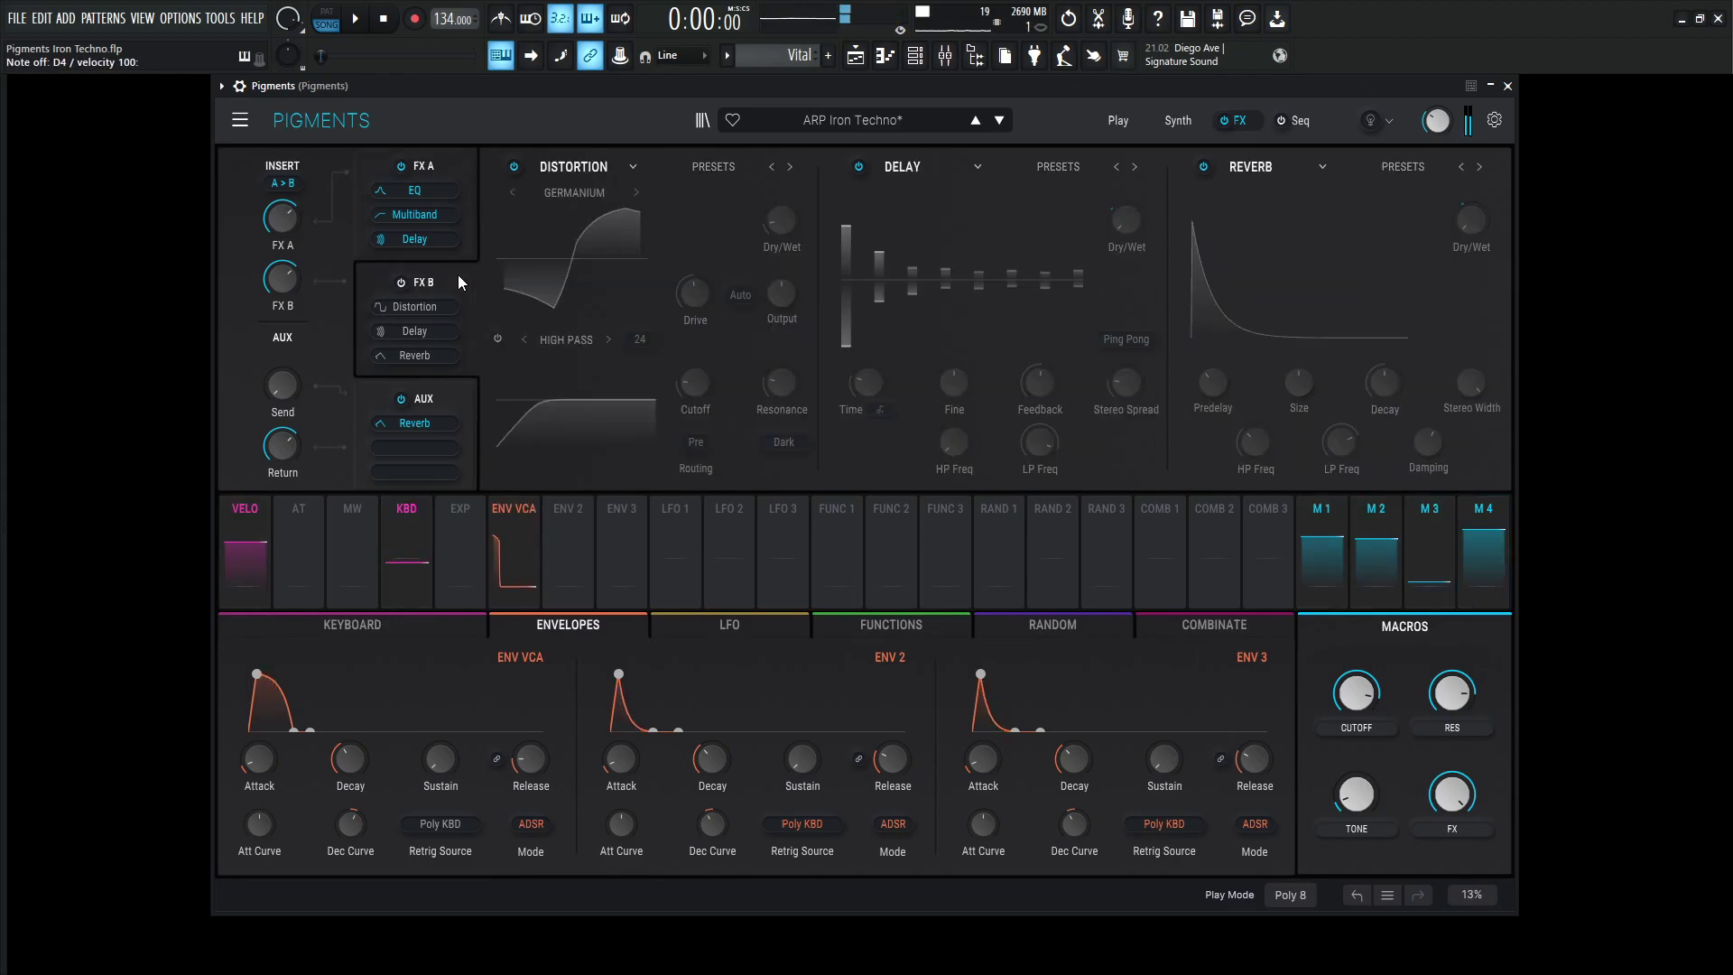
left_click(402, 282)
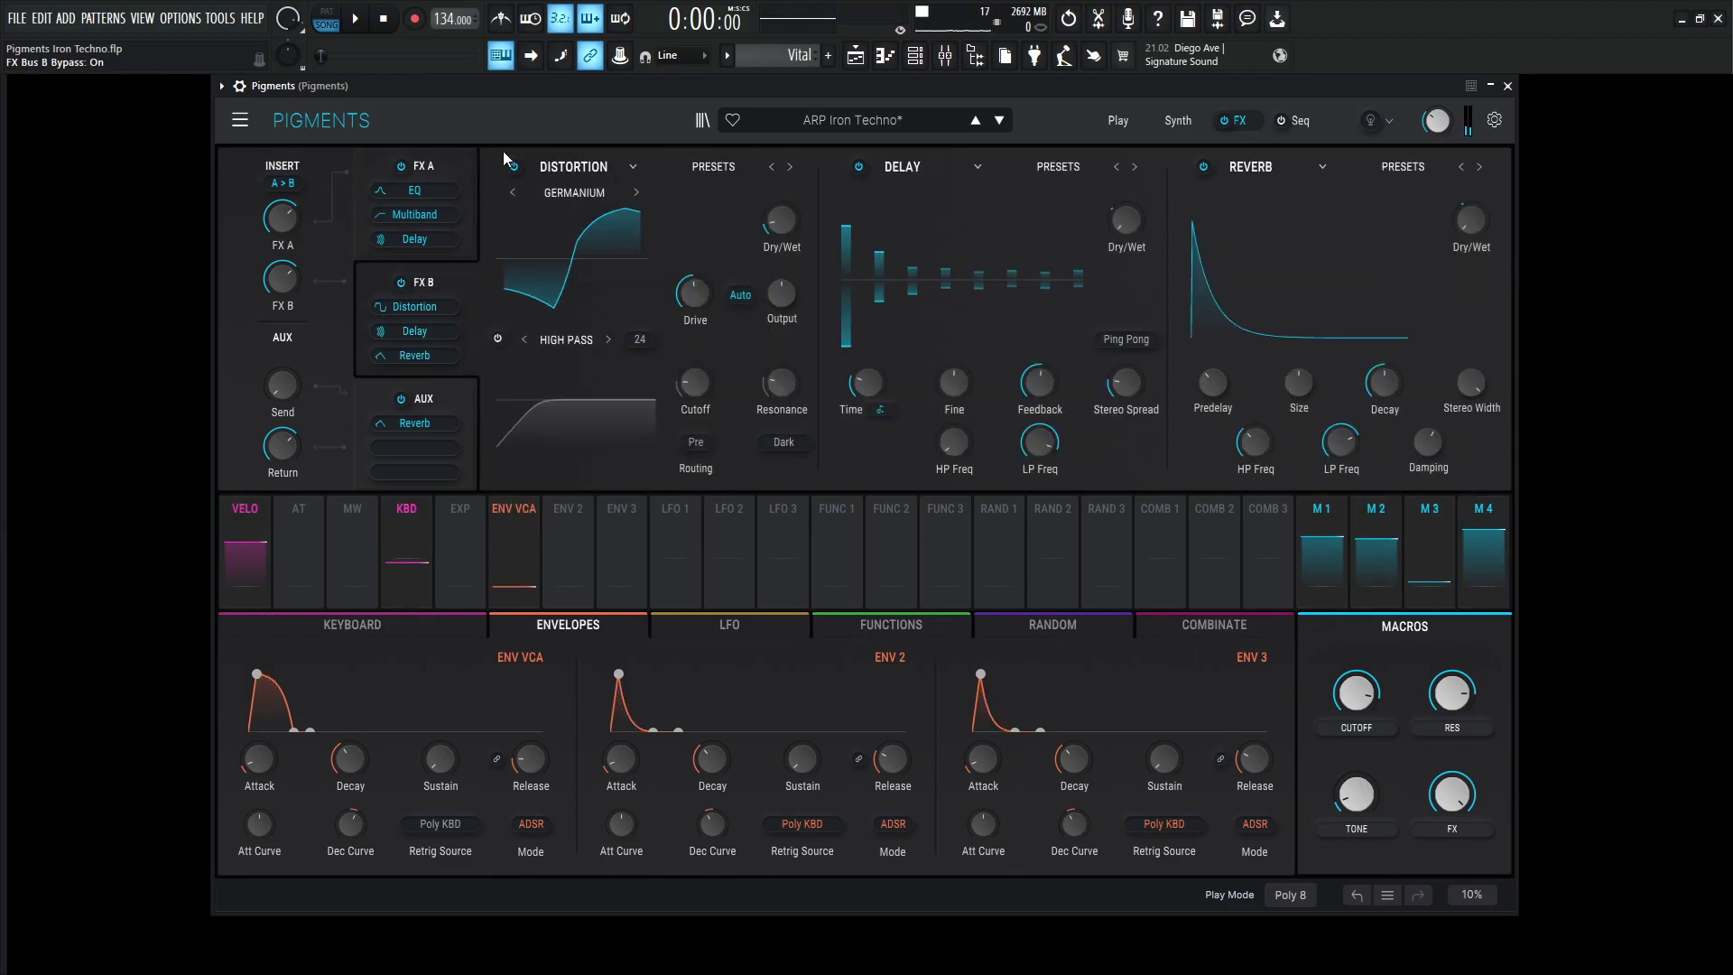
left_click(1204, 167)
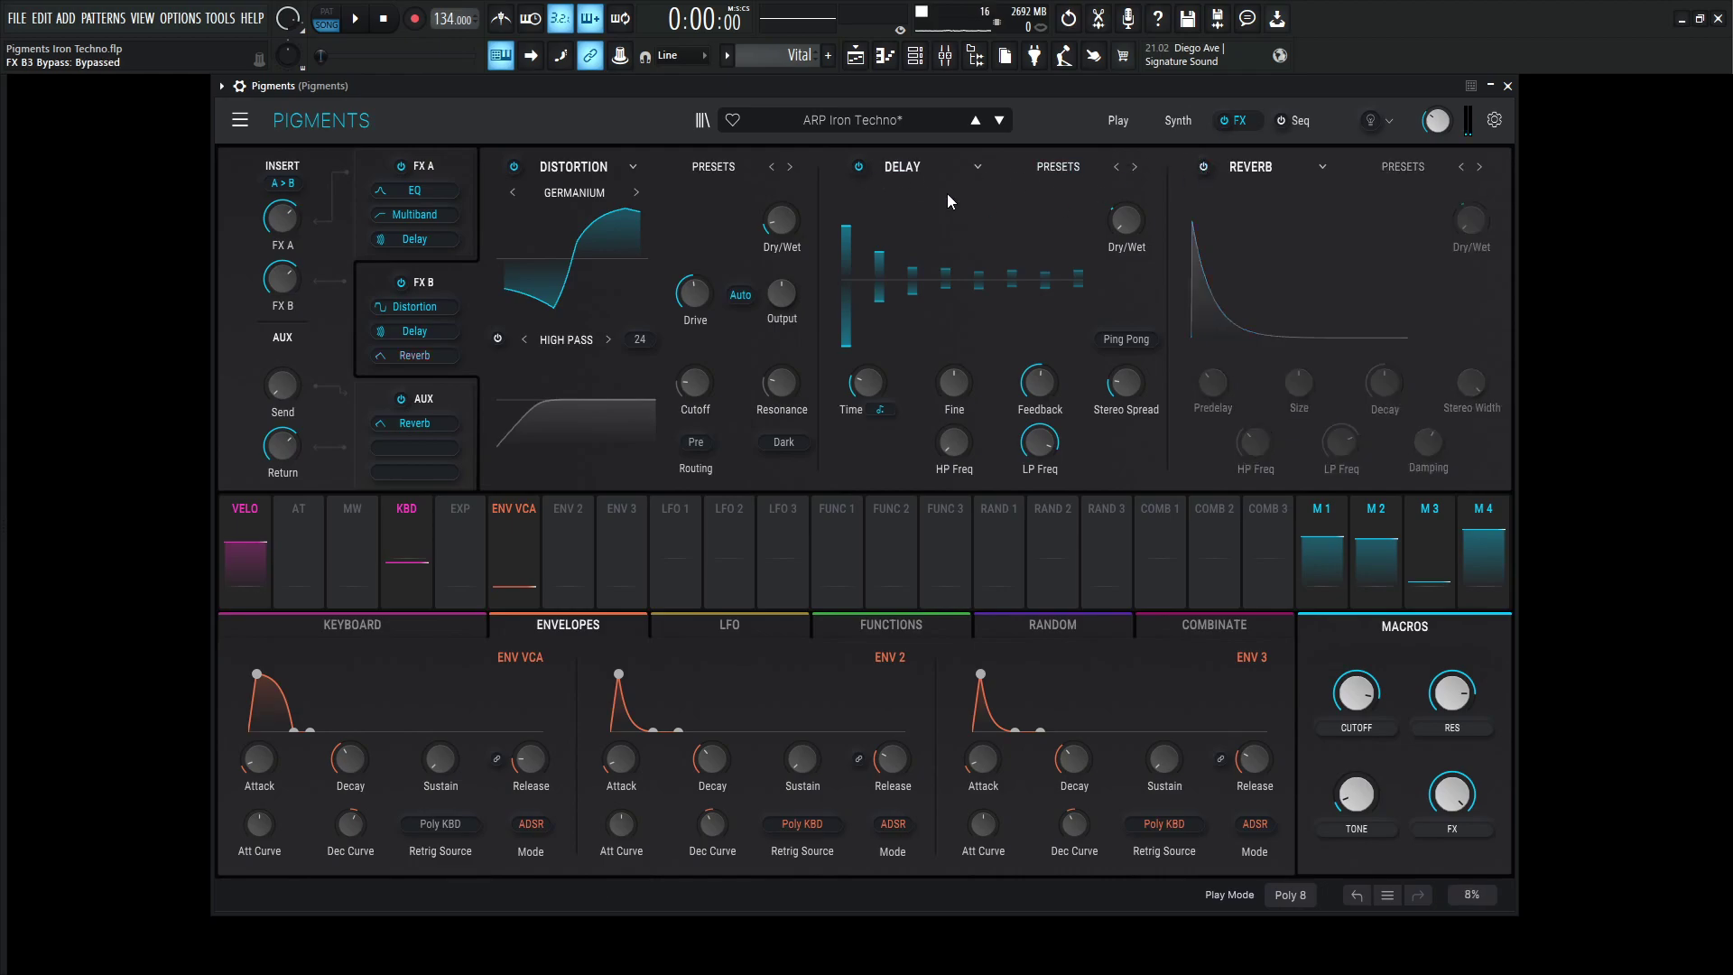
left_click(858, 166)
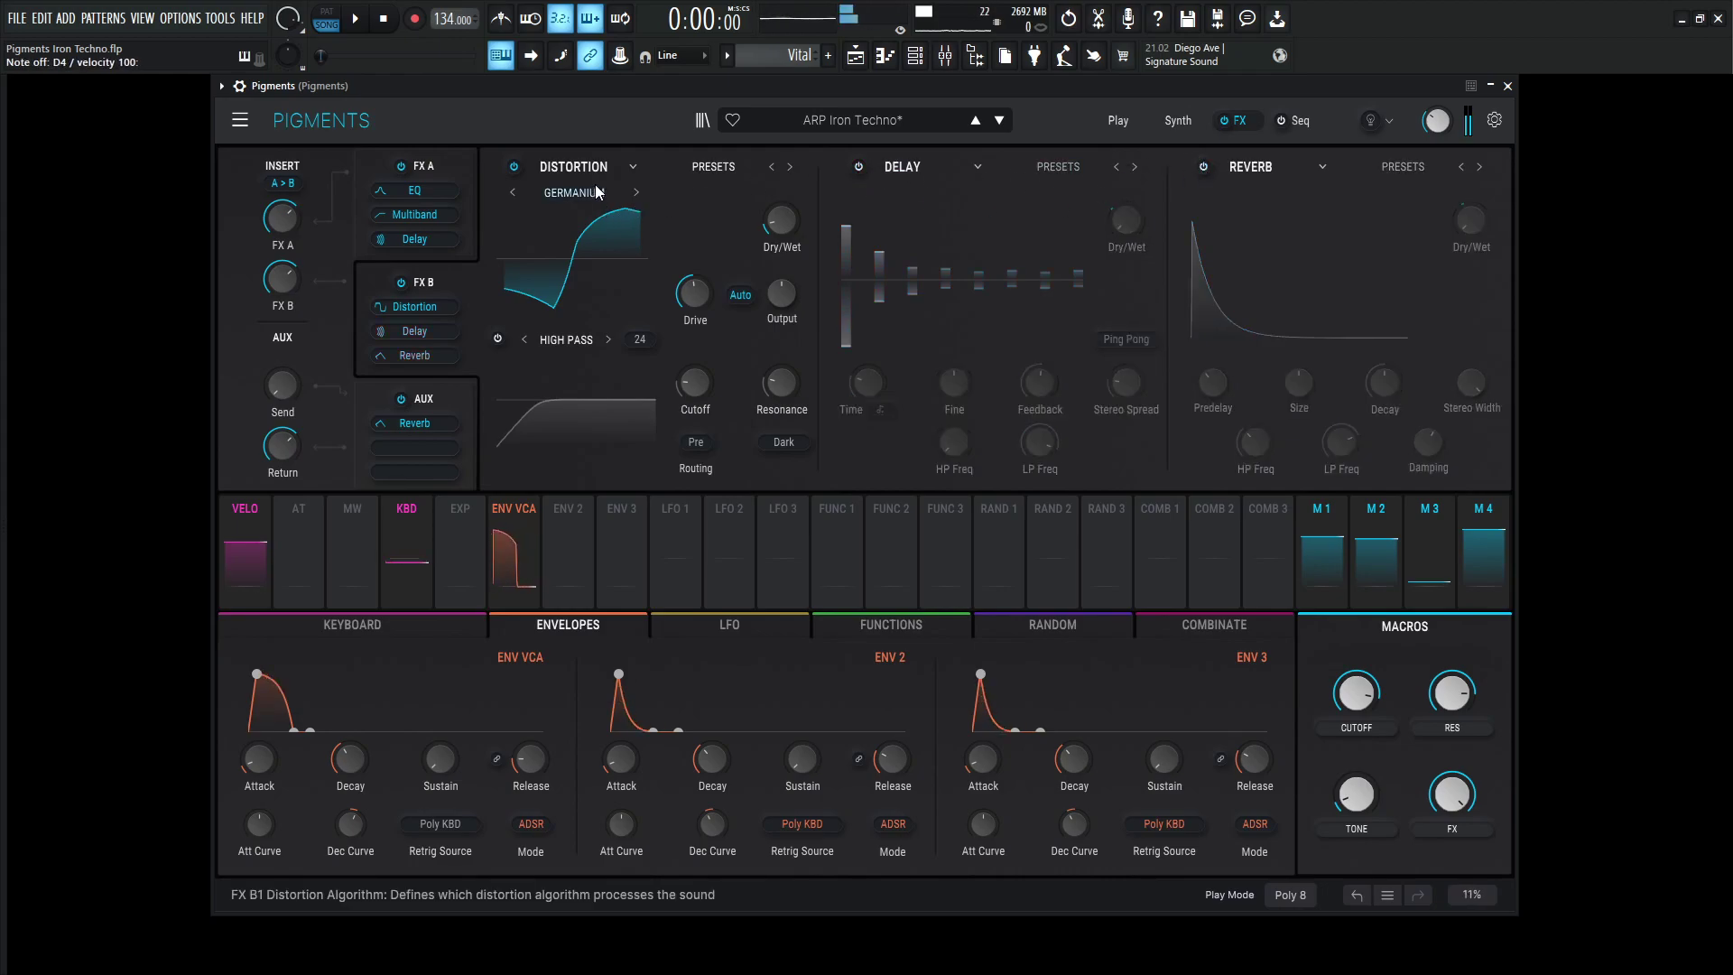
A/B the Distortion and leave it on: Germanium, Drive about 22.7 dB, Dry/Wet 12%.
left_click(514, 167)
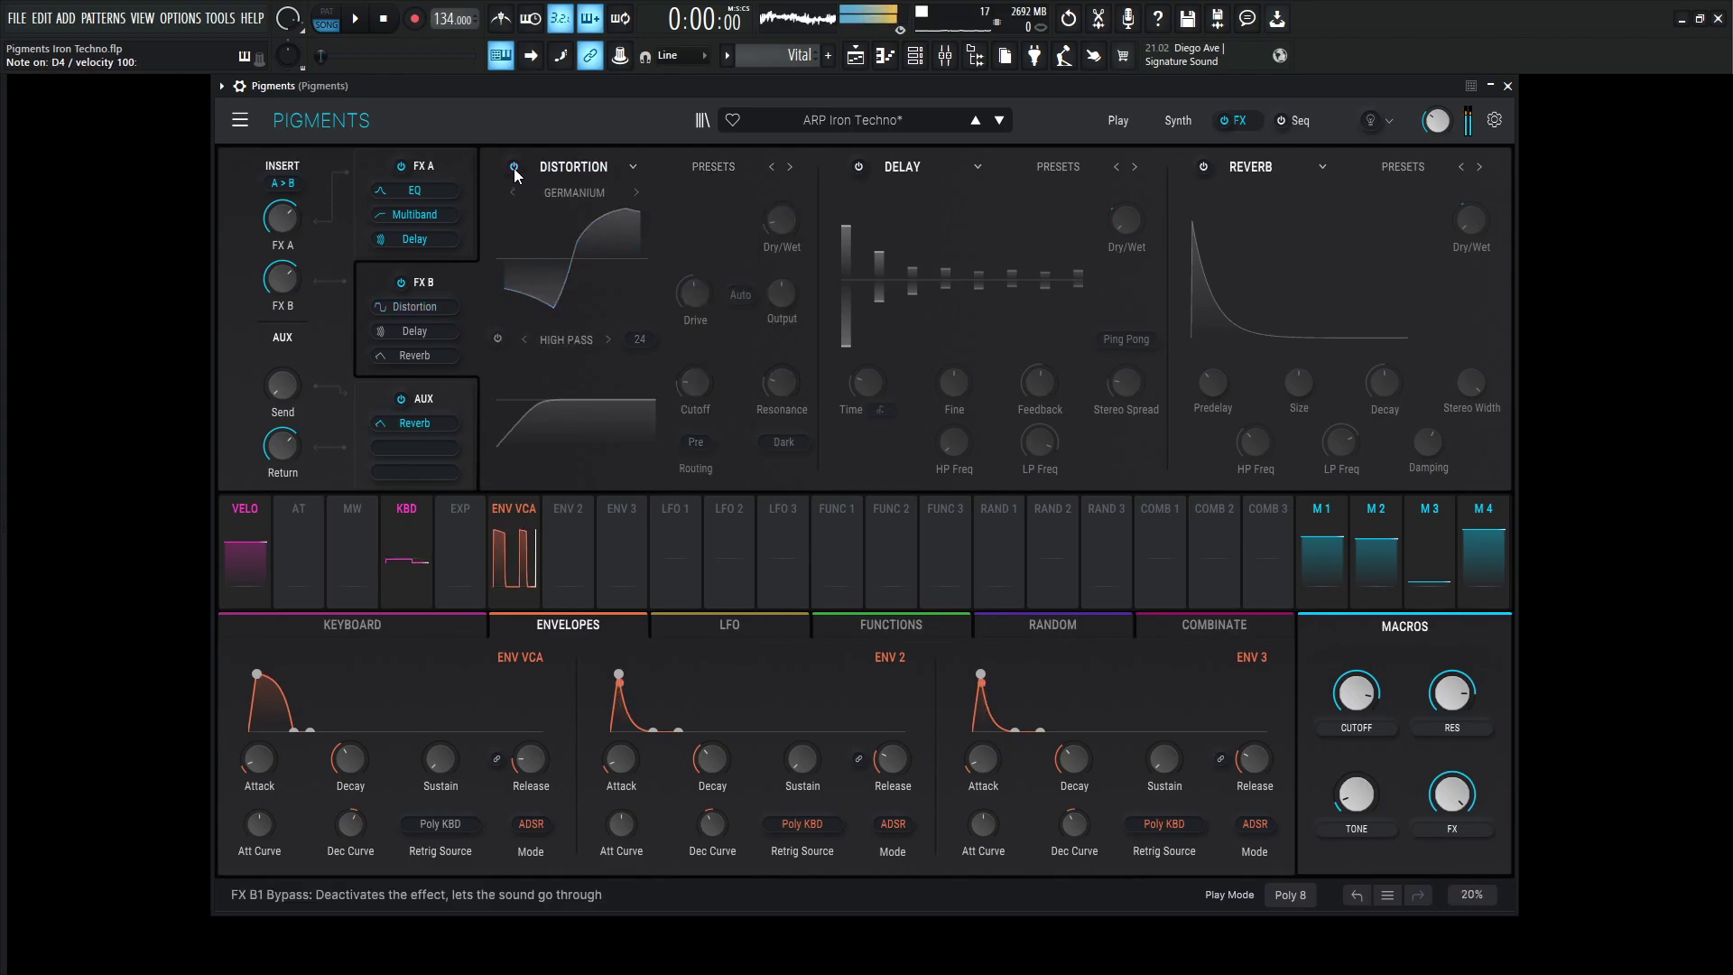
left_click(515, 170)
left_click(514, 170)
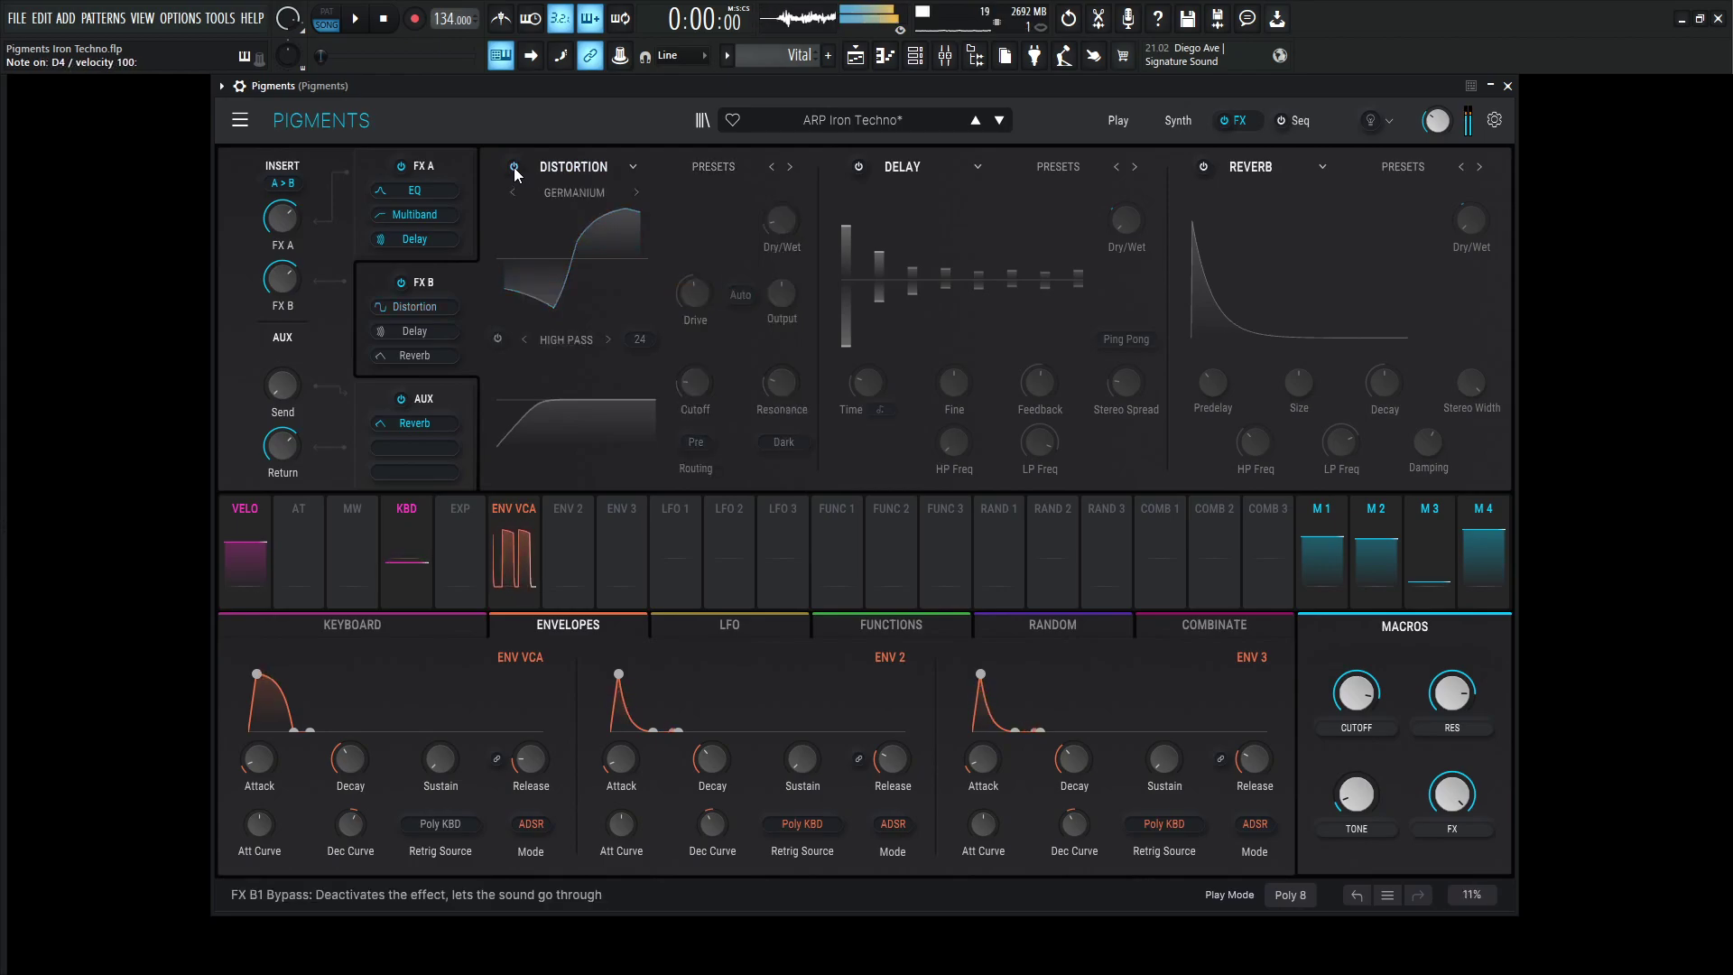
left_click(514, 169)
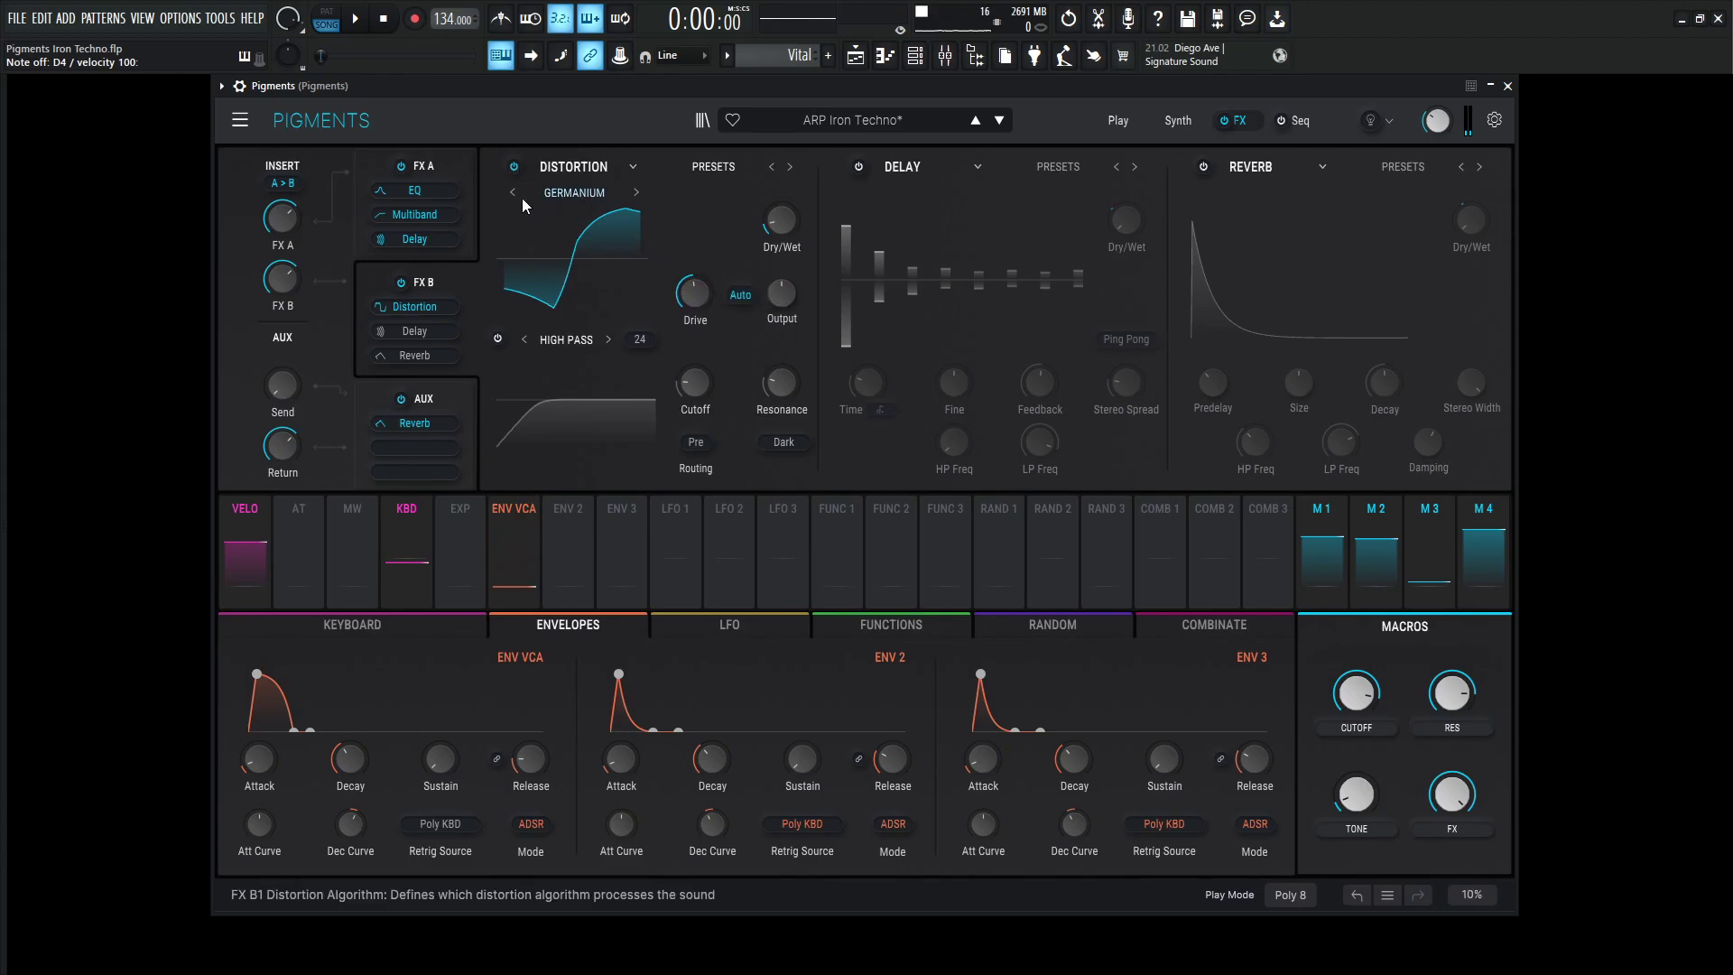
mouse_move(709, 308)
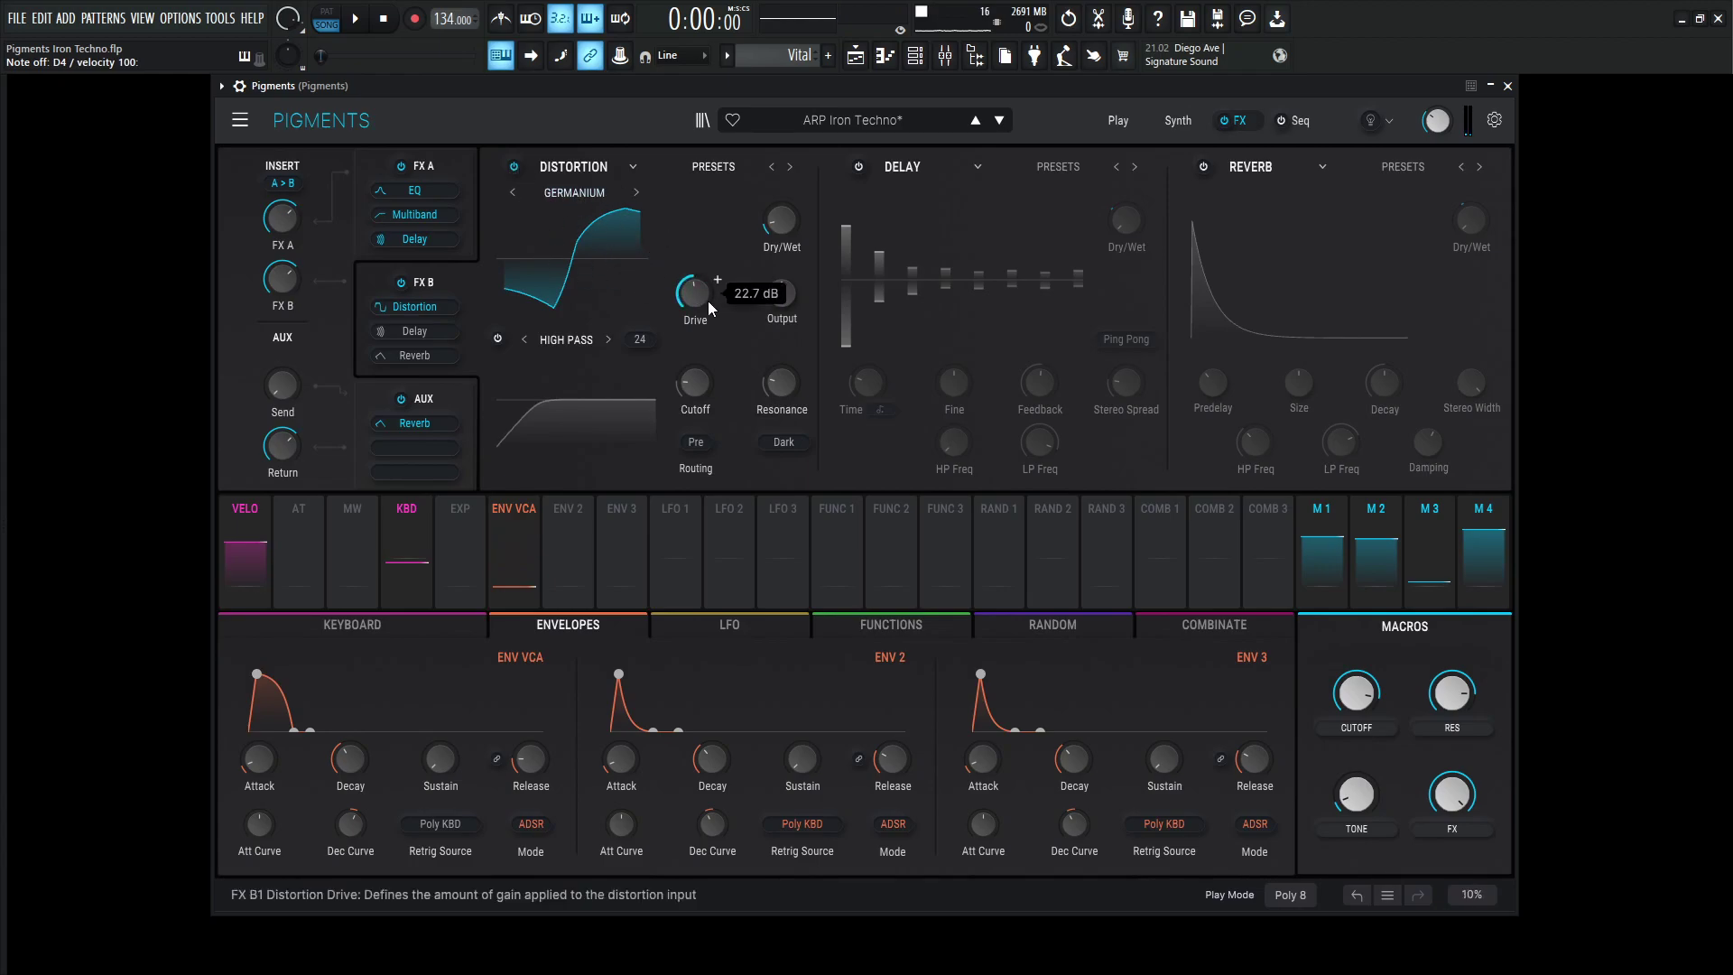
mouse_move(792, 231)
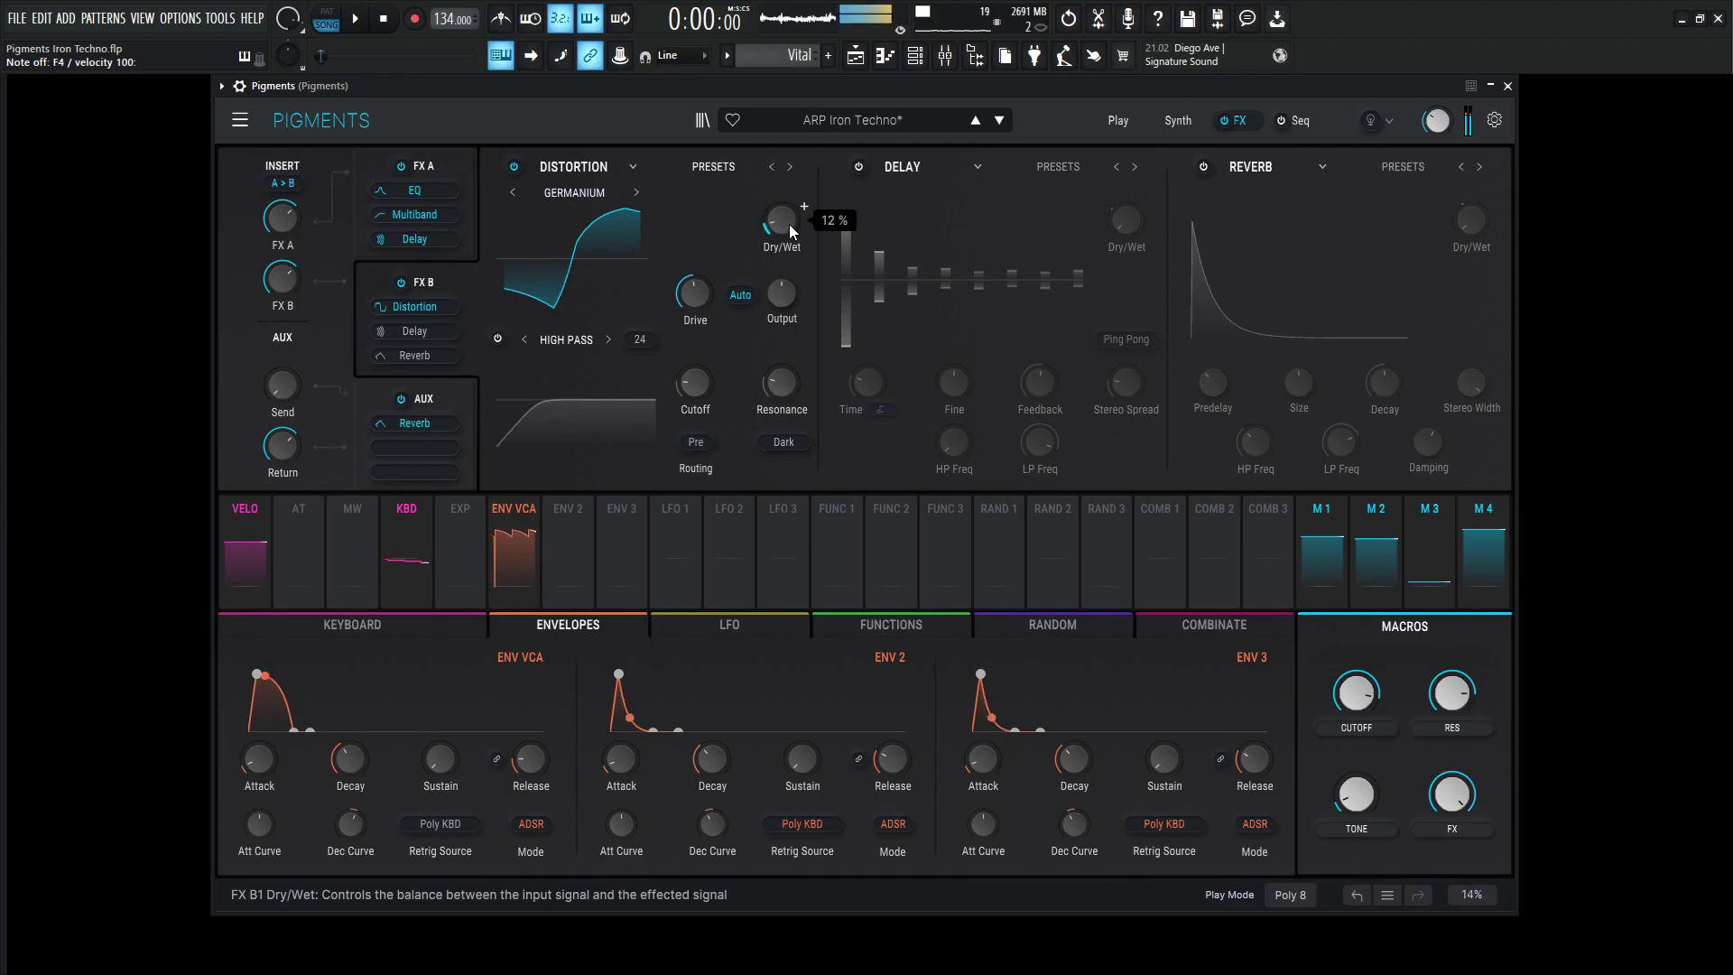
left_click(858, 166)
mouse_move(865, 388)
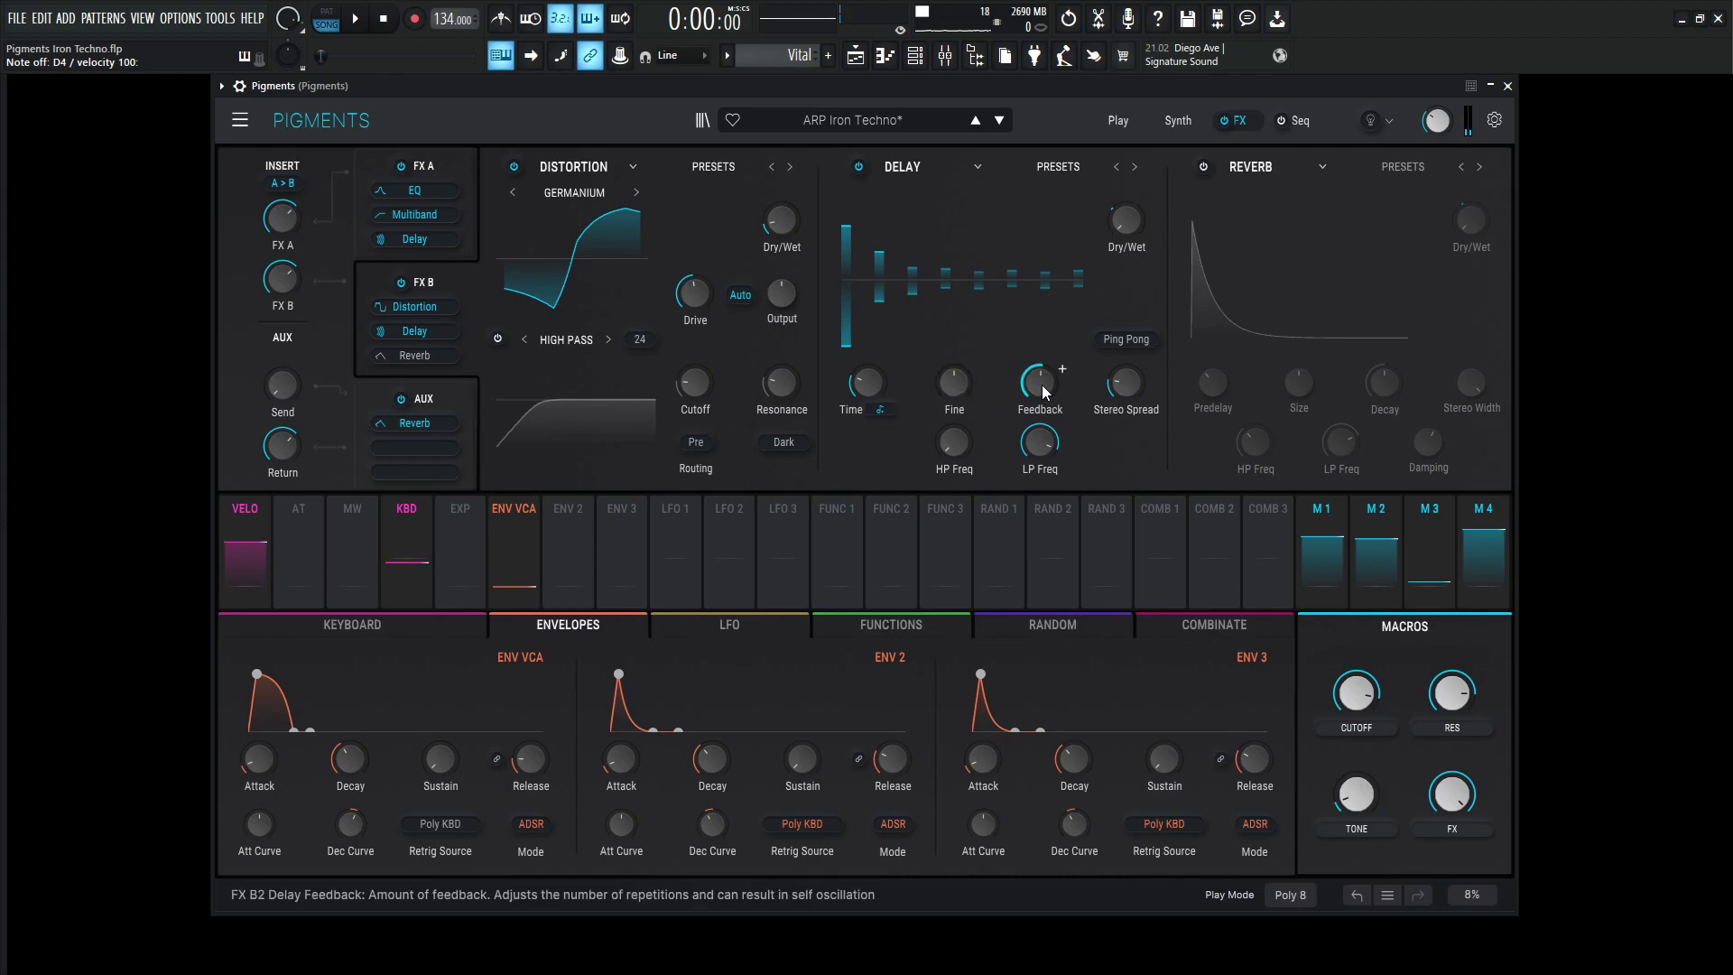
mouse_move(1042, 386)
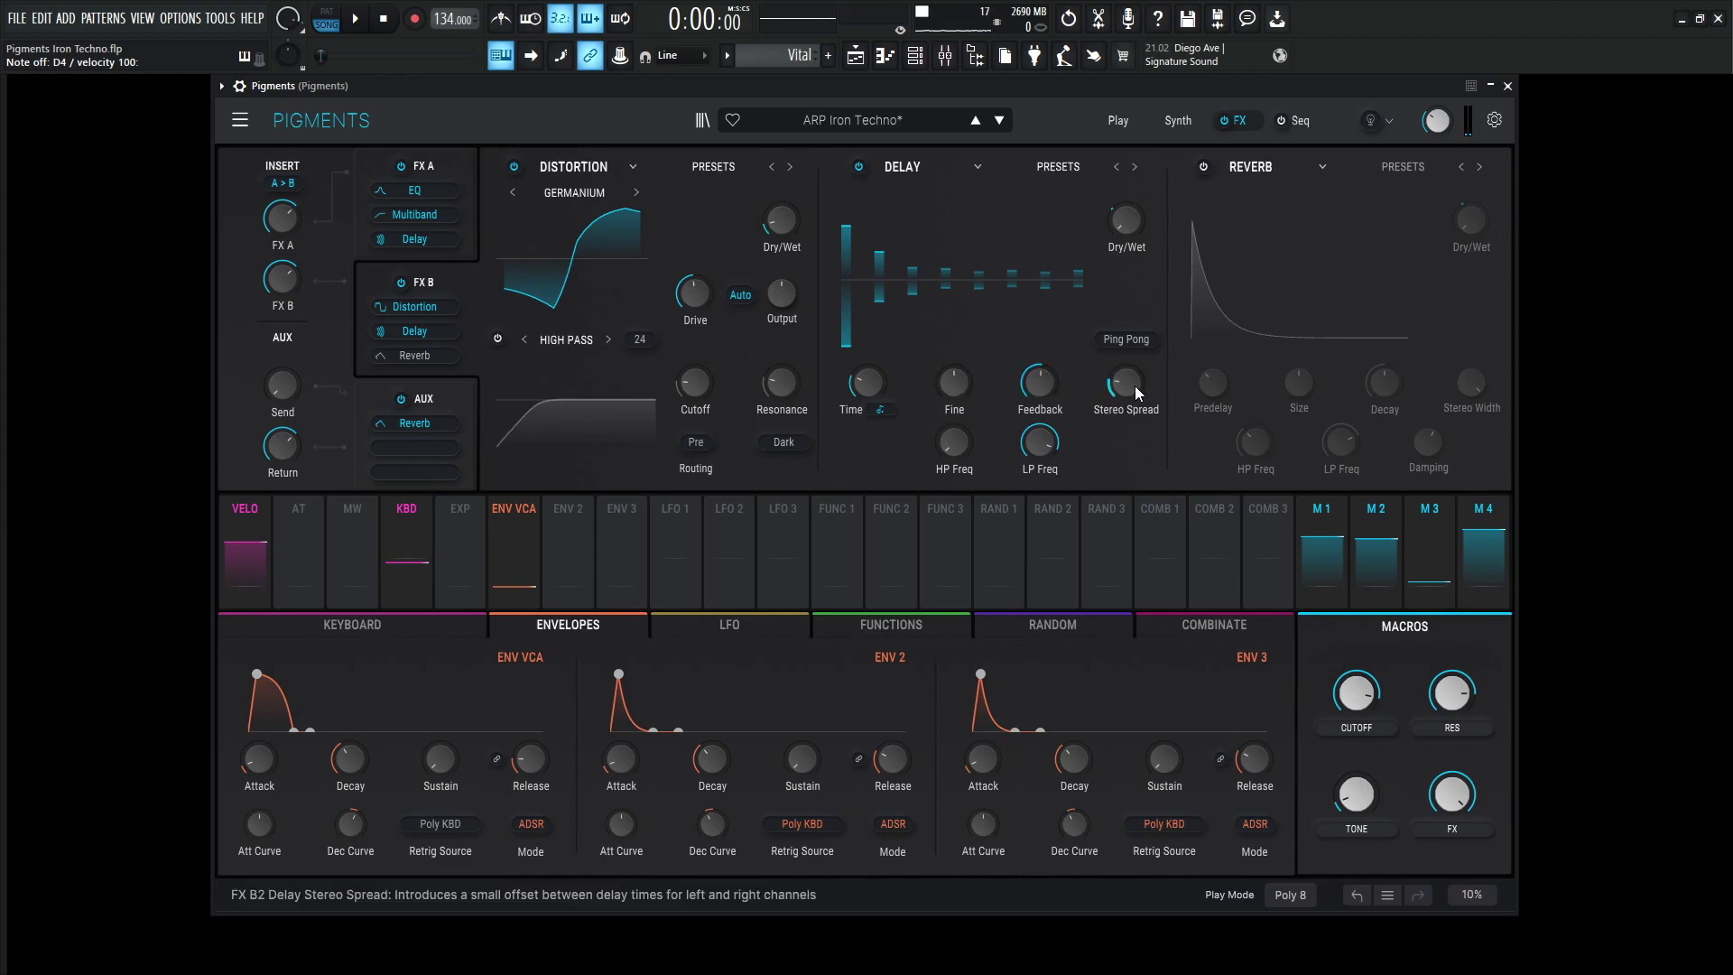
mouse_move(1134, 390)
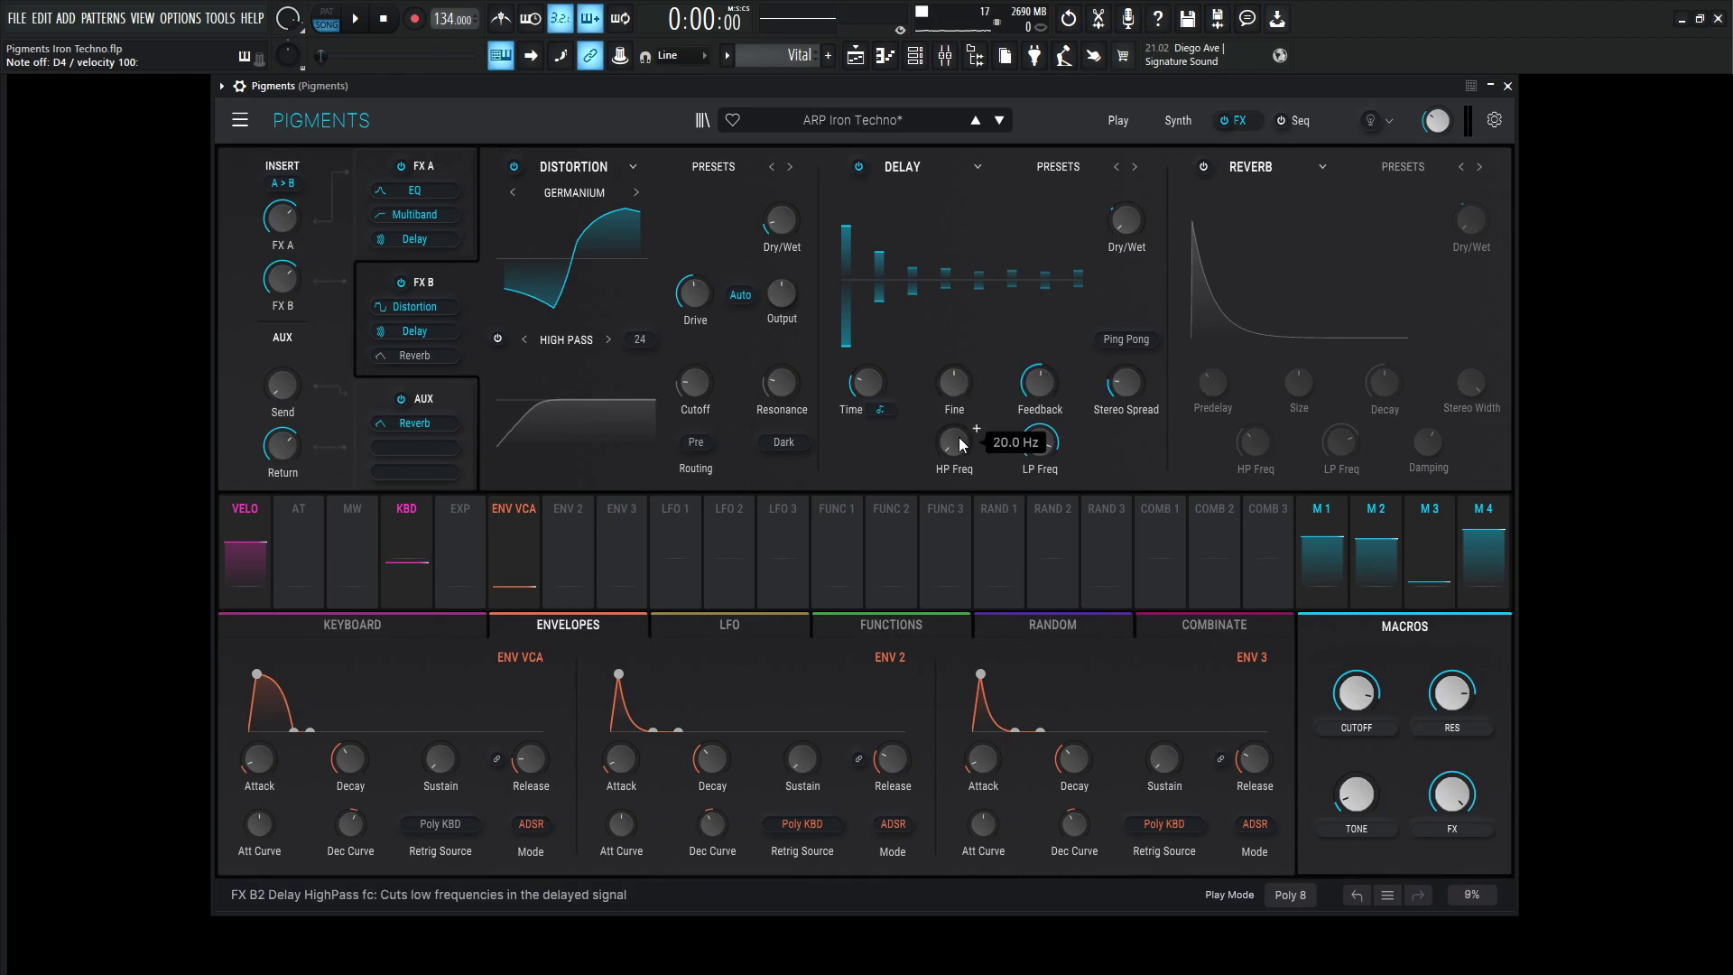
mouse_move(1053, 444)
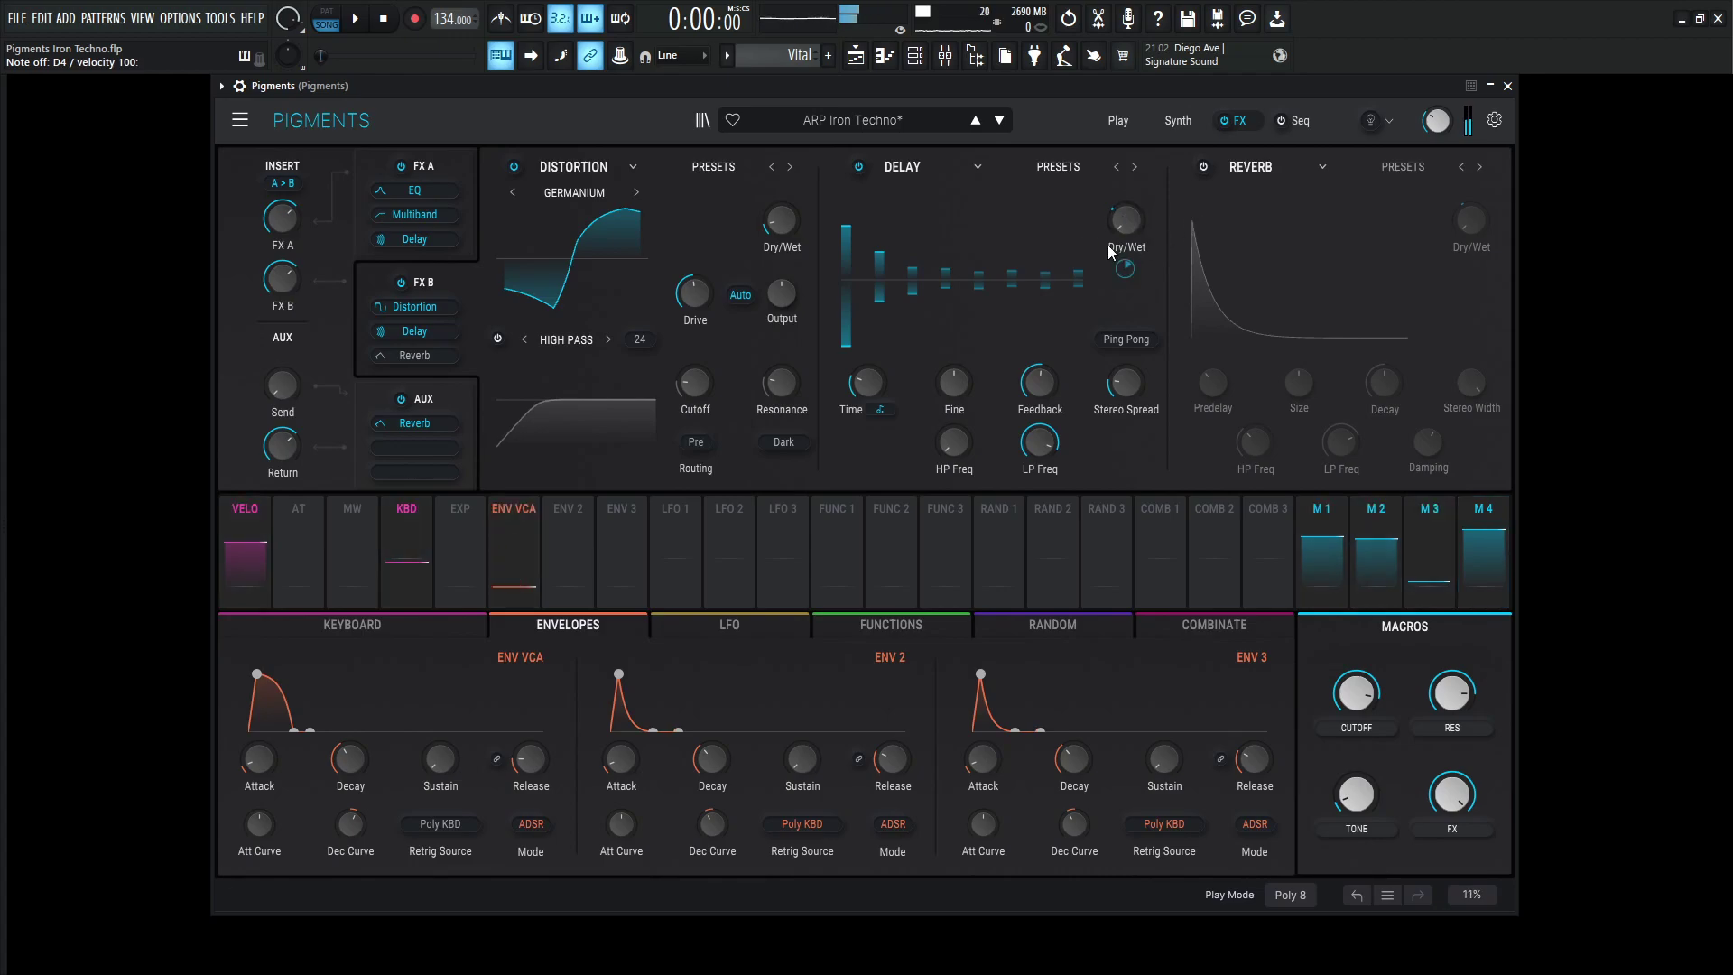
mouse_move(1126, 225)
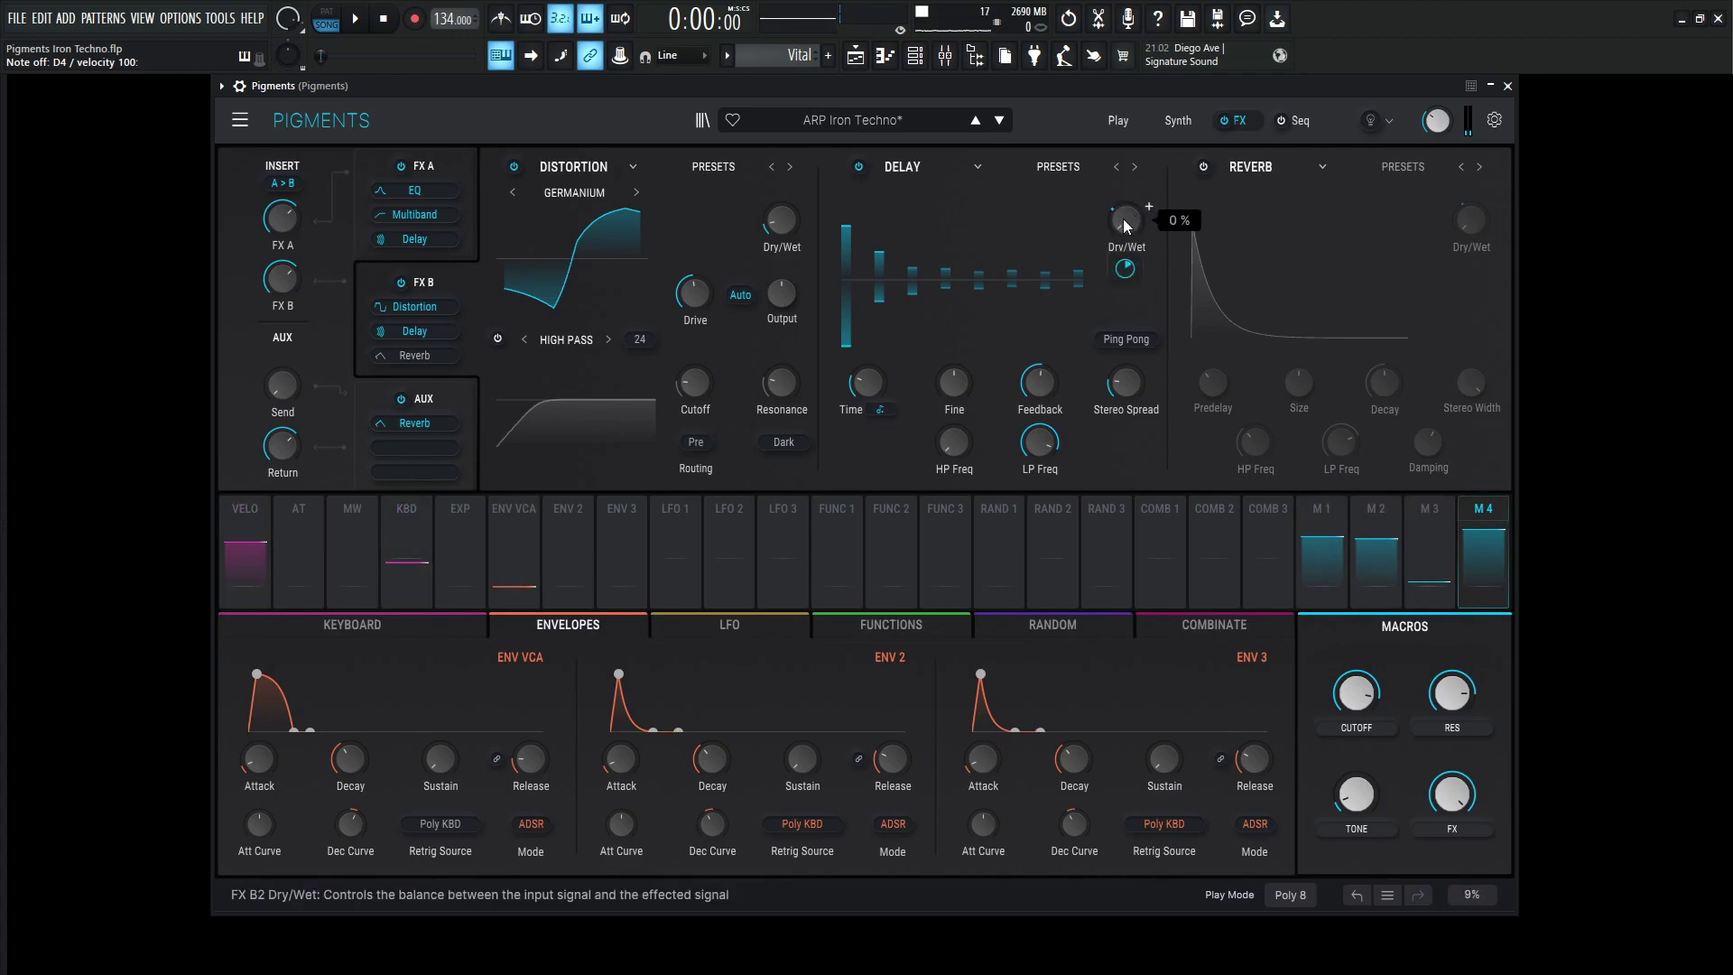
mouse_move(1129, 275)
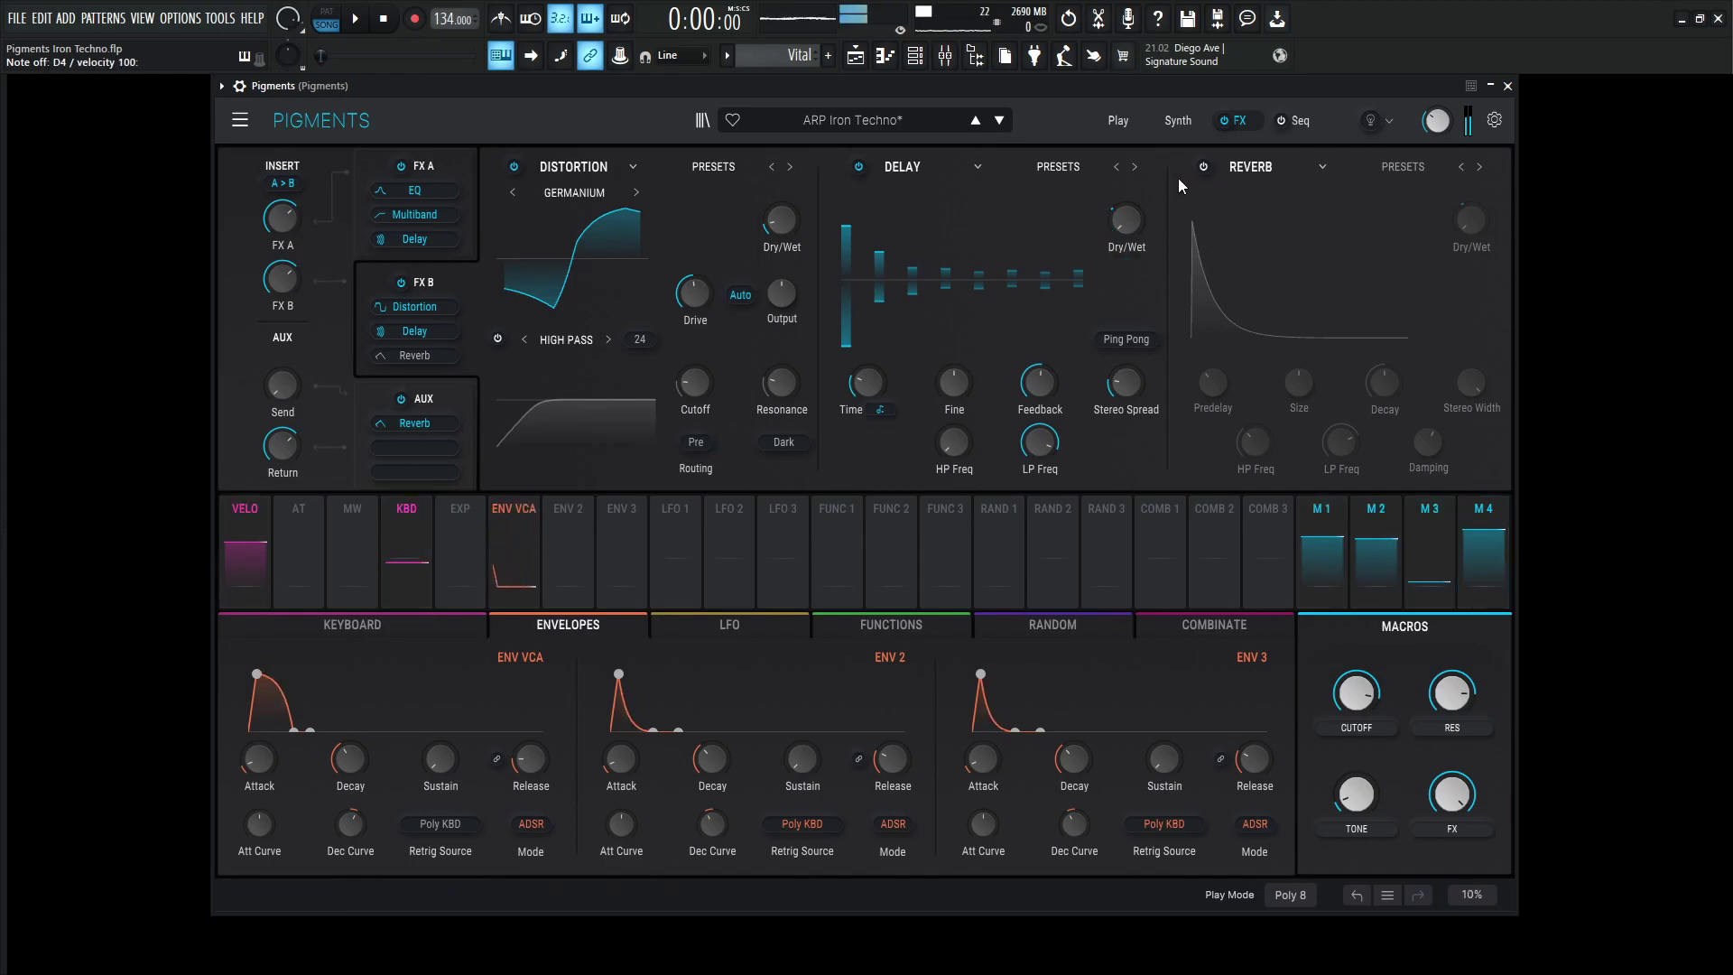
Enable the FX B Reverb: Damping 0.600, Dry/Wet 0% with Macro 4 modulation 0.40.
left_click(1204, 168)
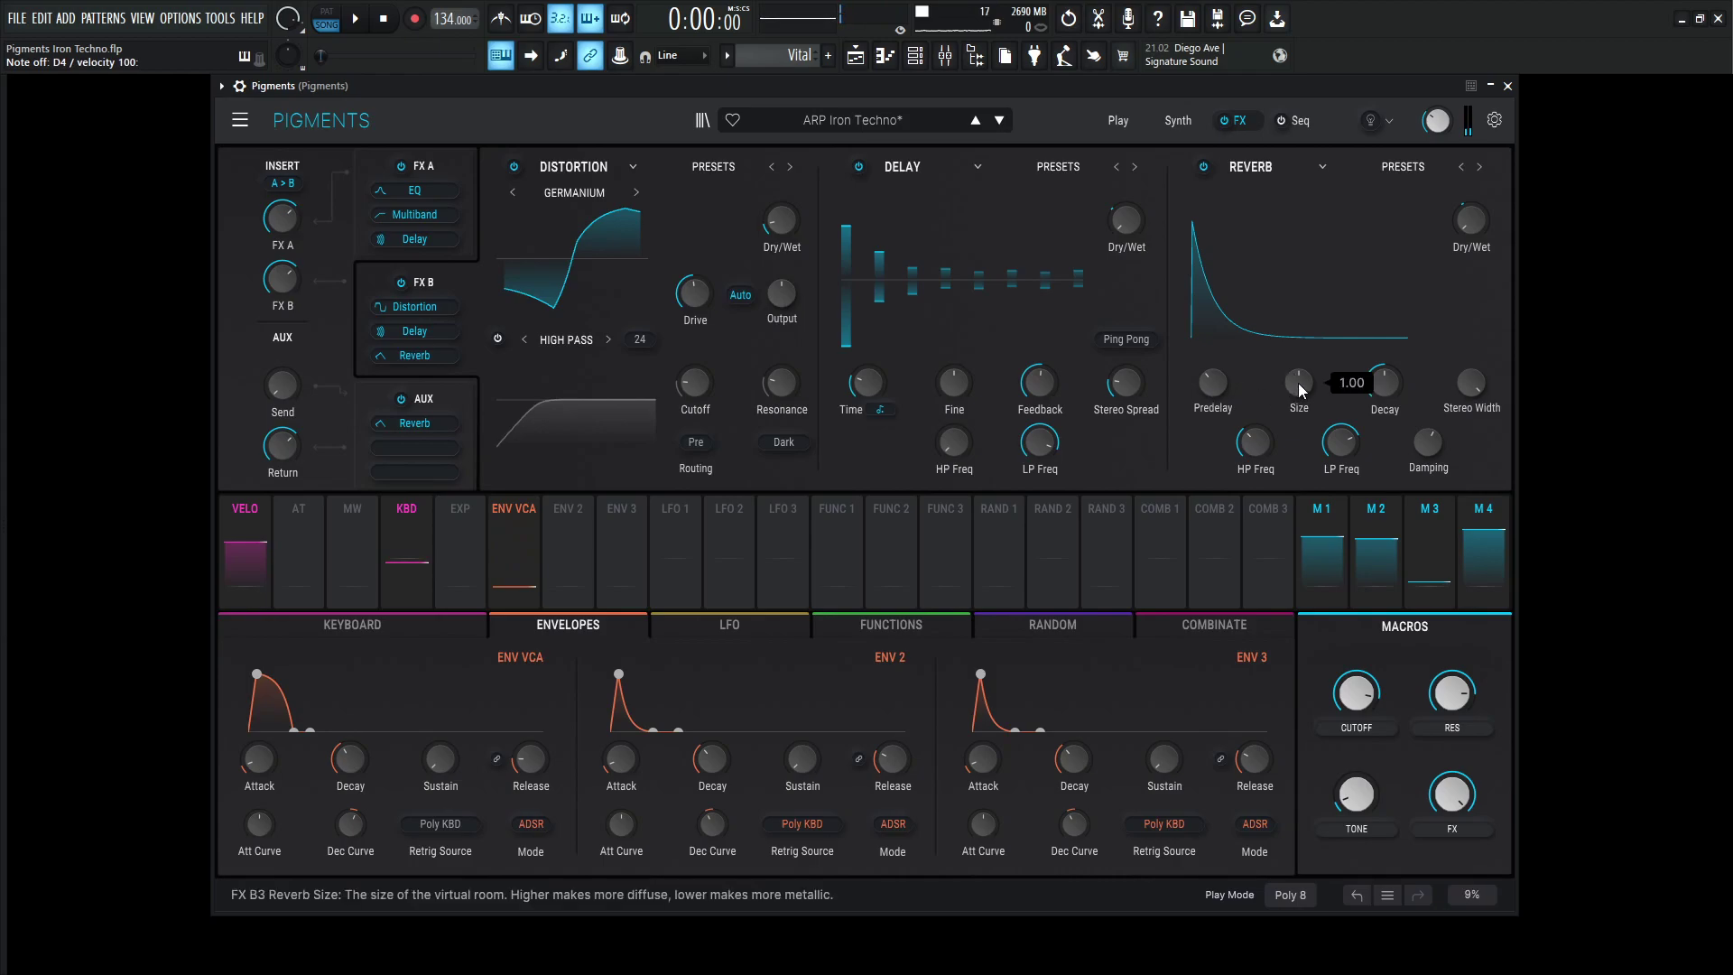
mouse_move(1384, 383)
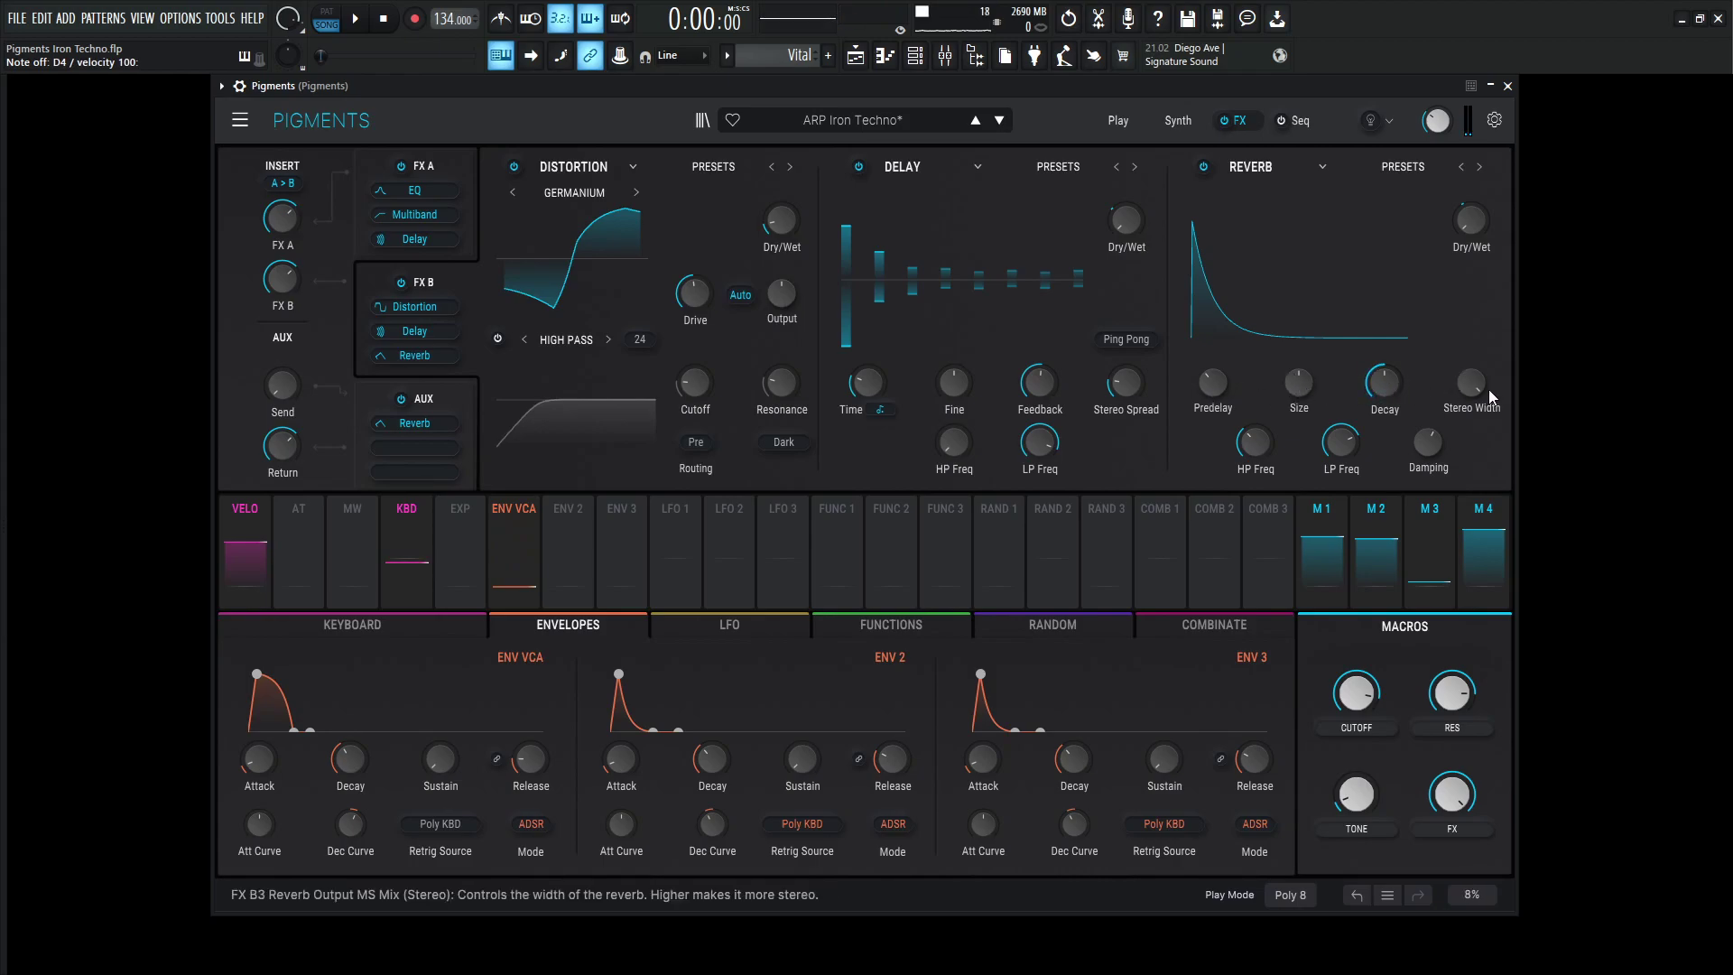
mouse_move(1264, 448)
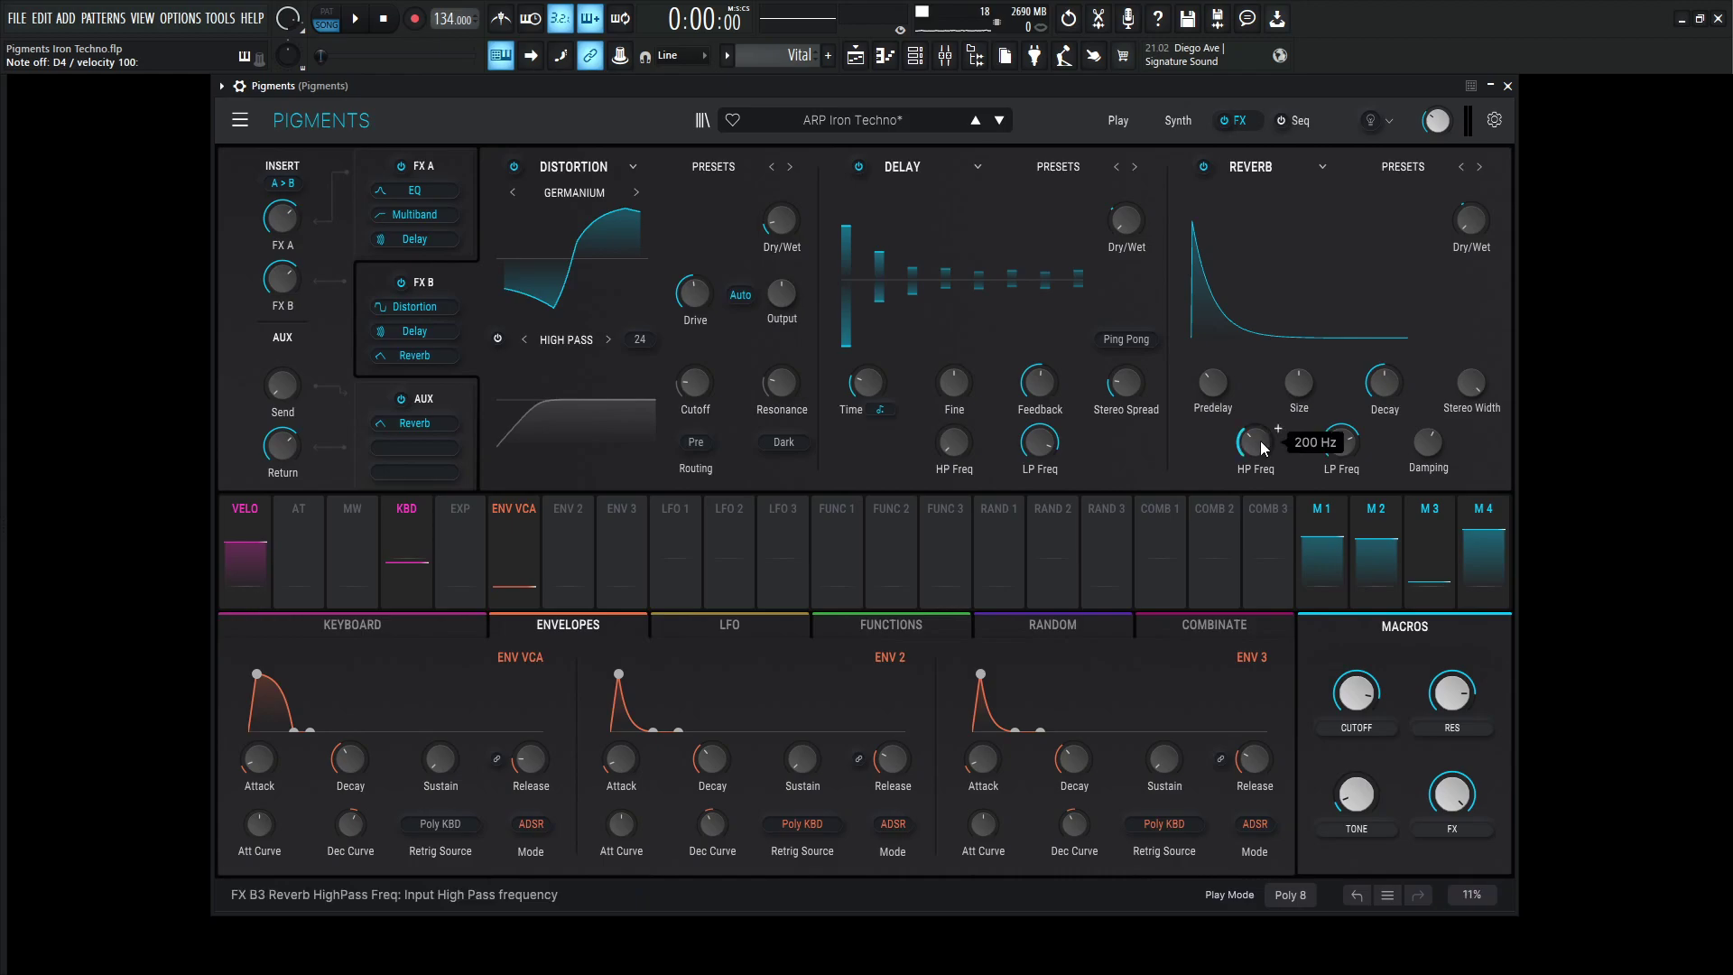
mouse_move(1354, 446)
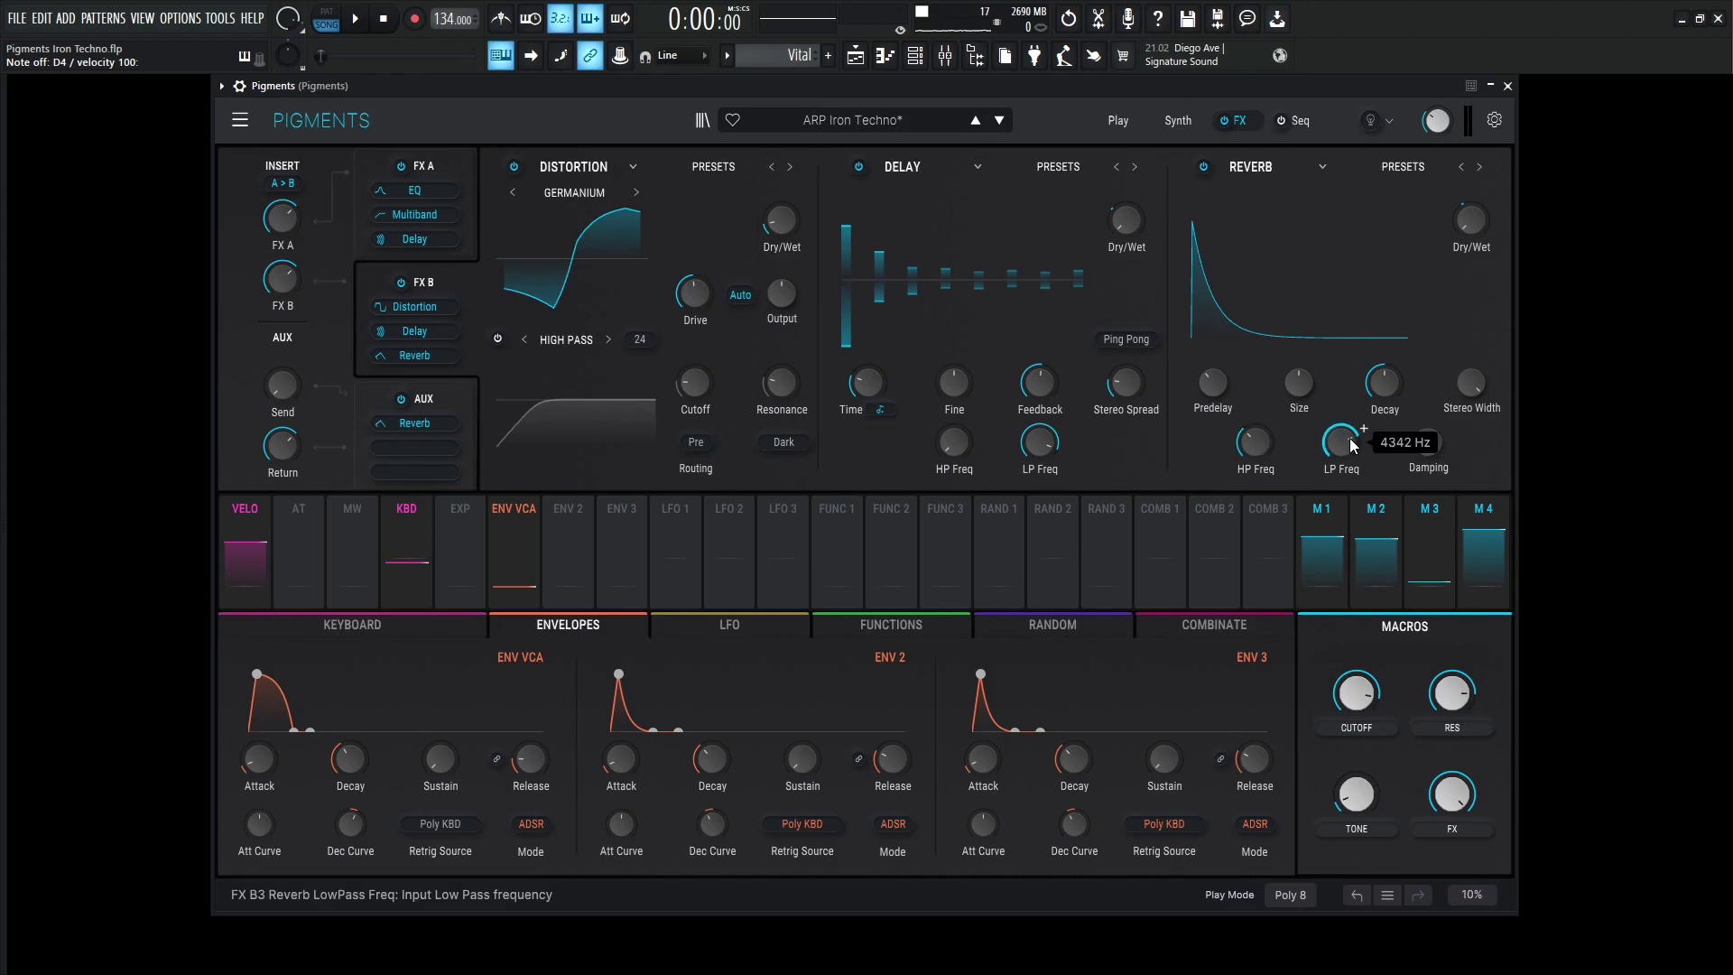
mouse_move(1429, 453)
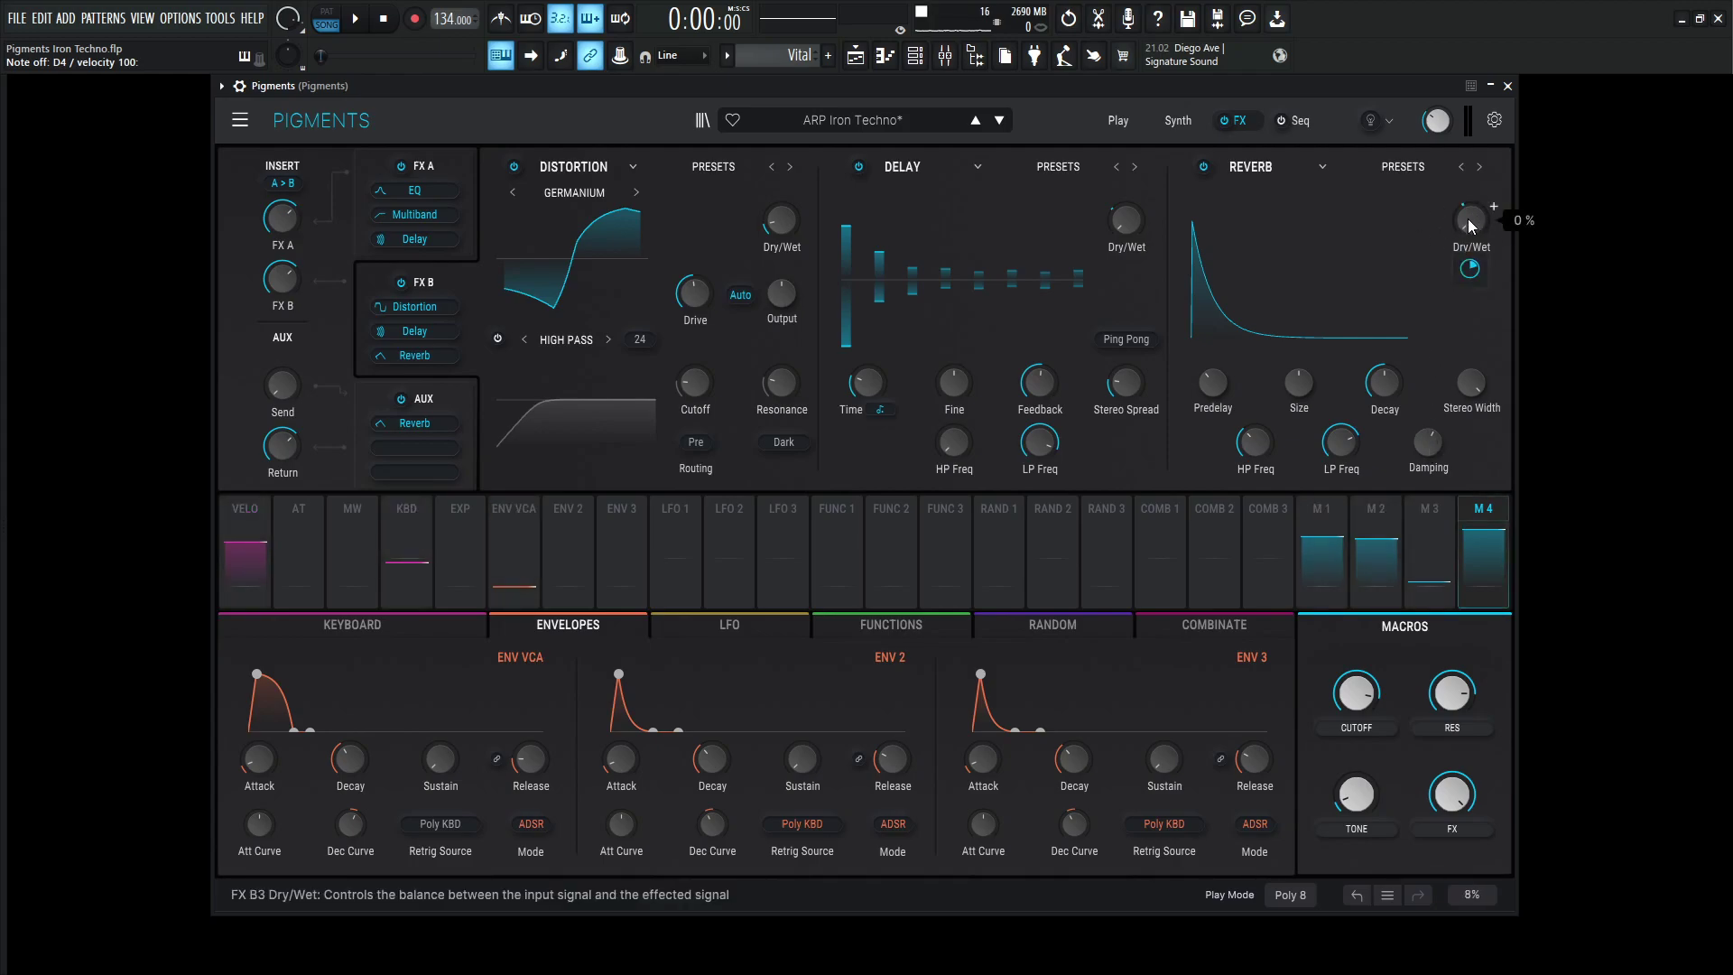
mouse_move(1469, 271)
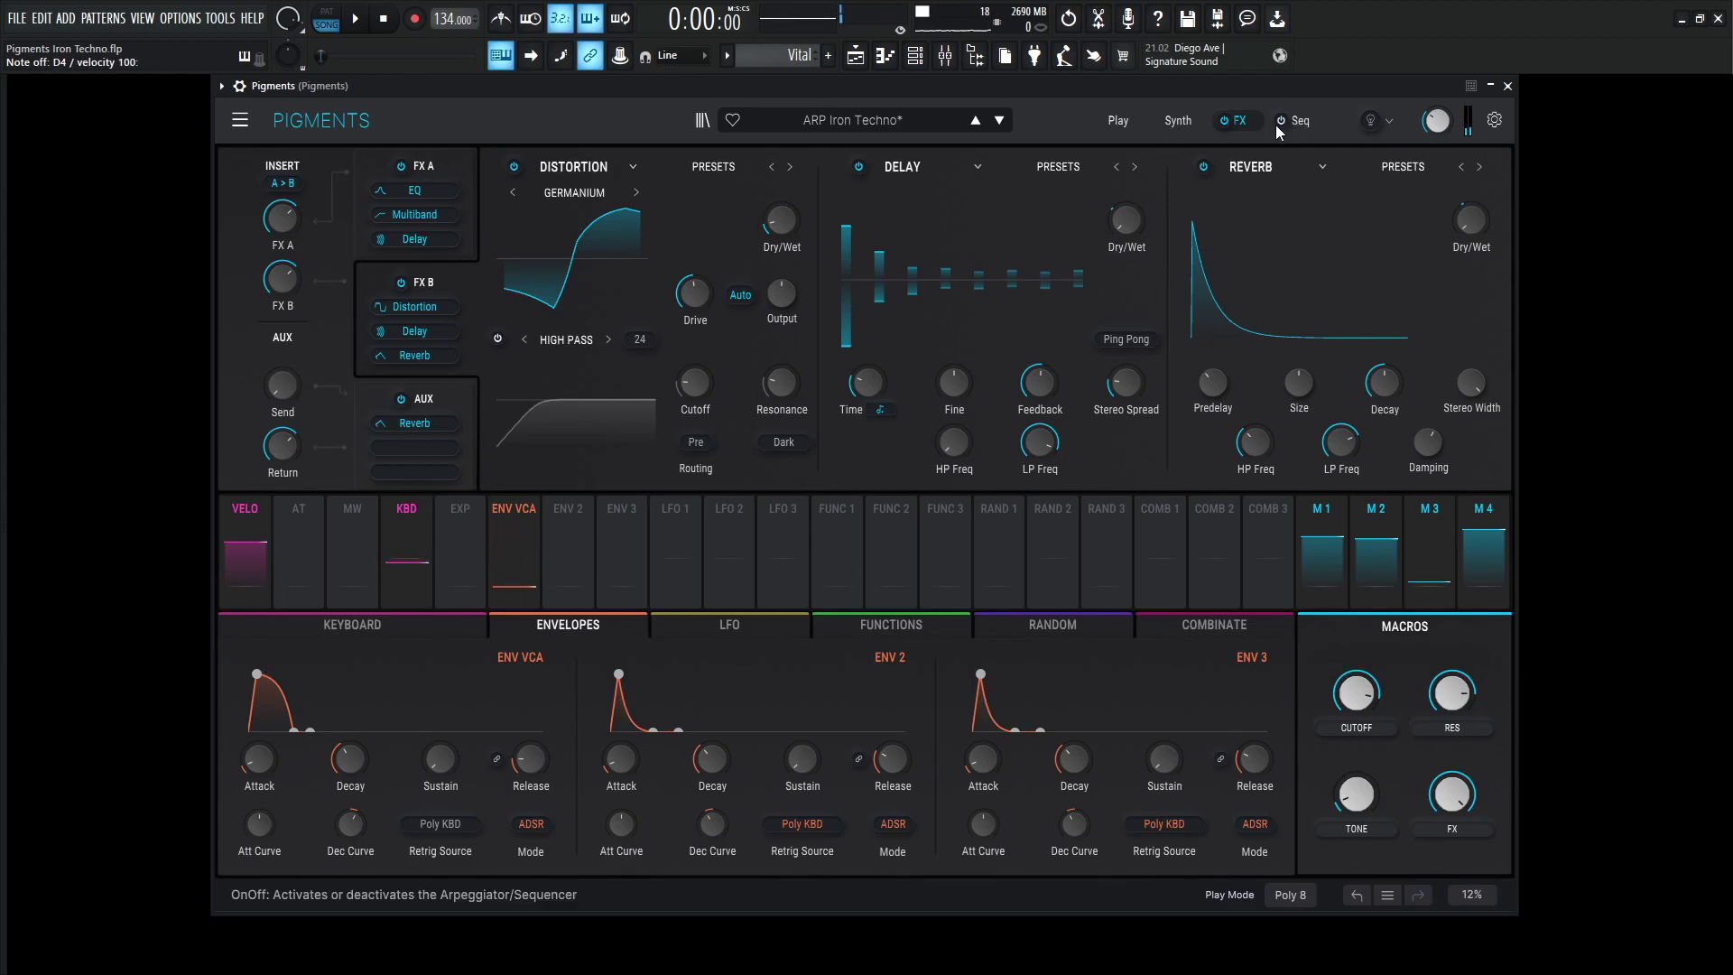
Turn on the arpeggiator on the Seq page, playing Down at 1/16 with 50% swing.
left_click(1303, 126)
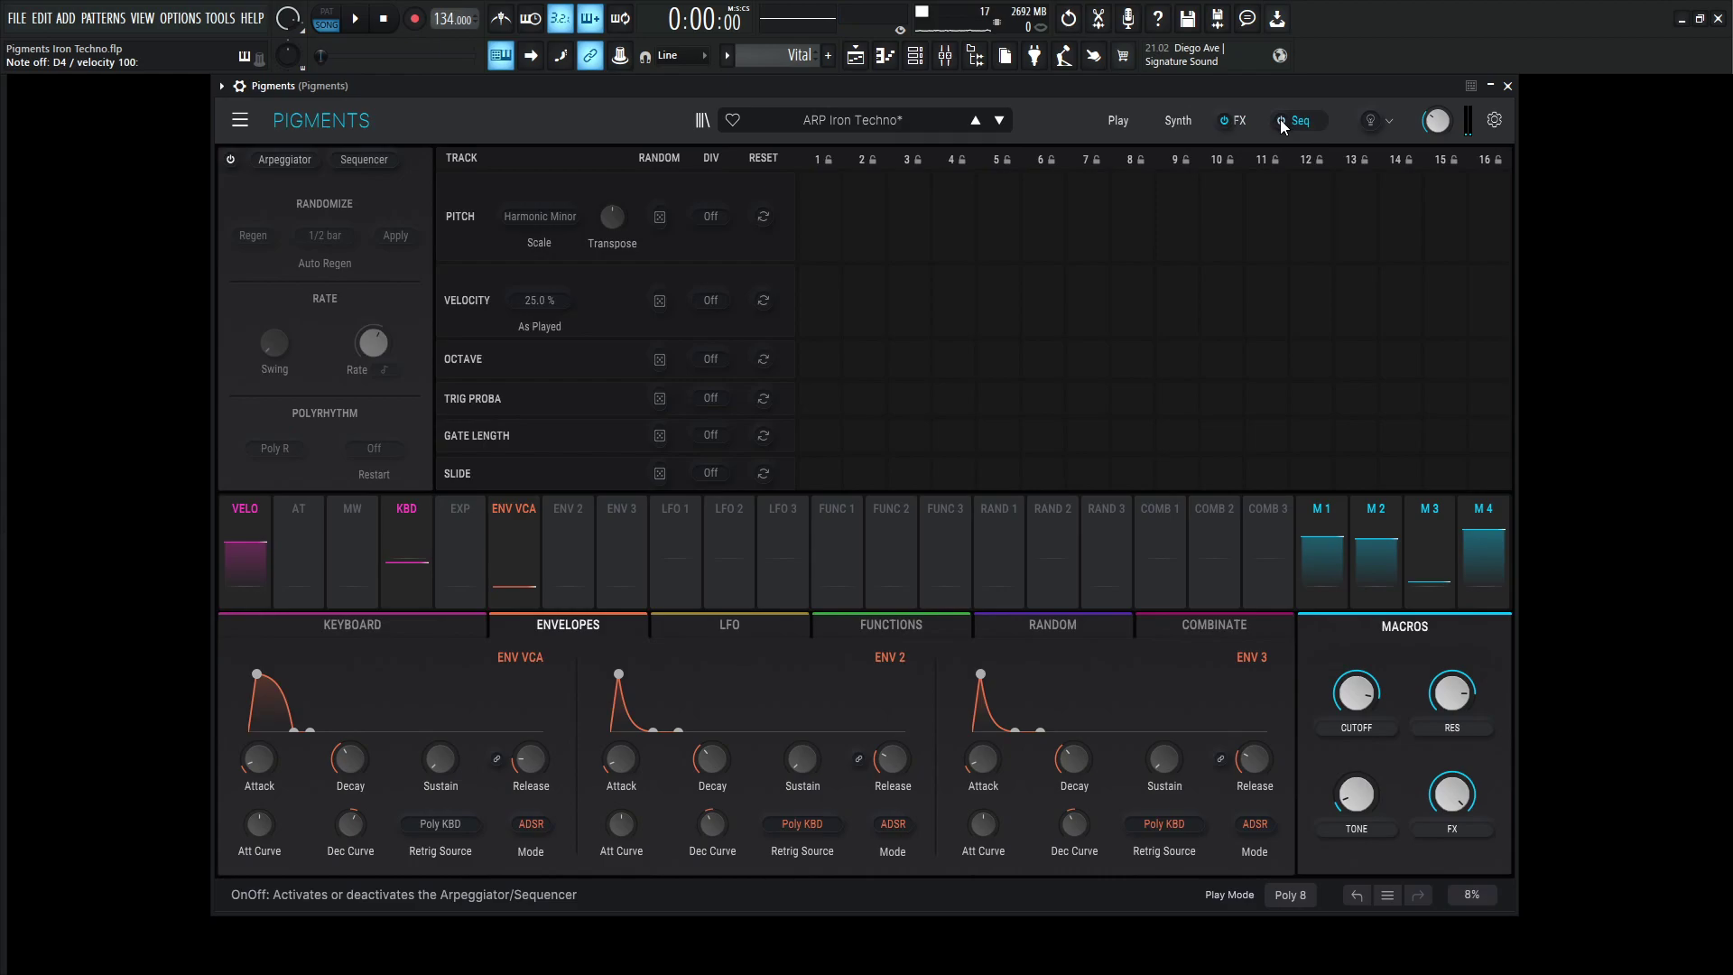
left_click(1280, 120)
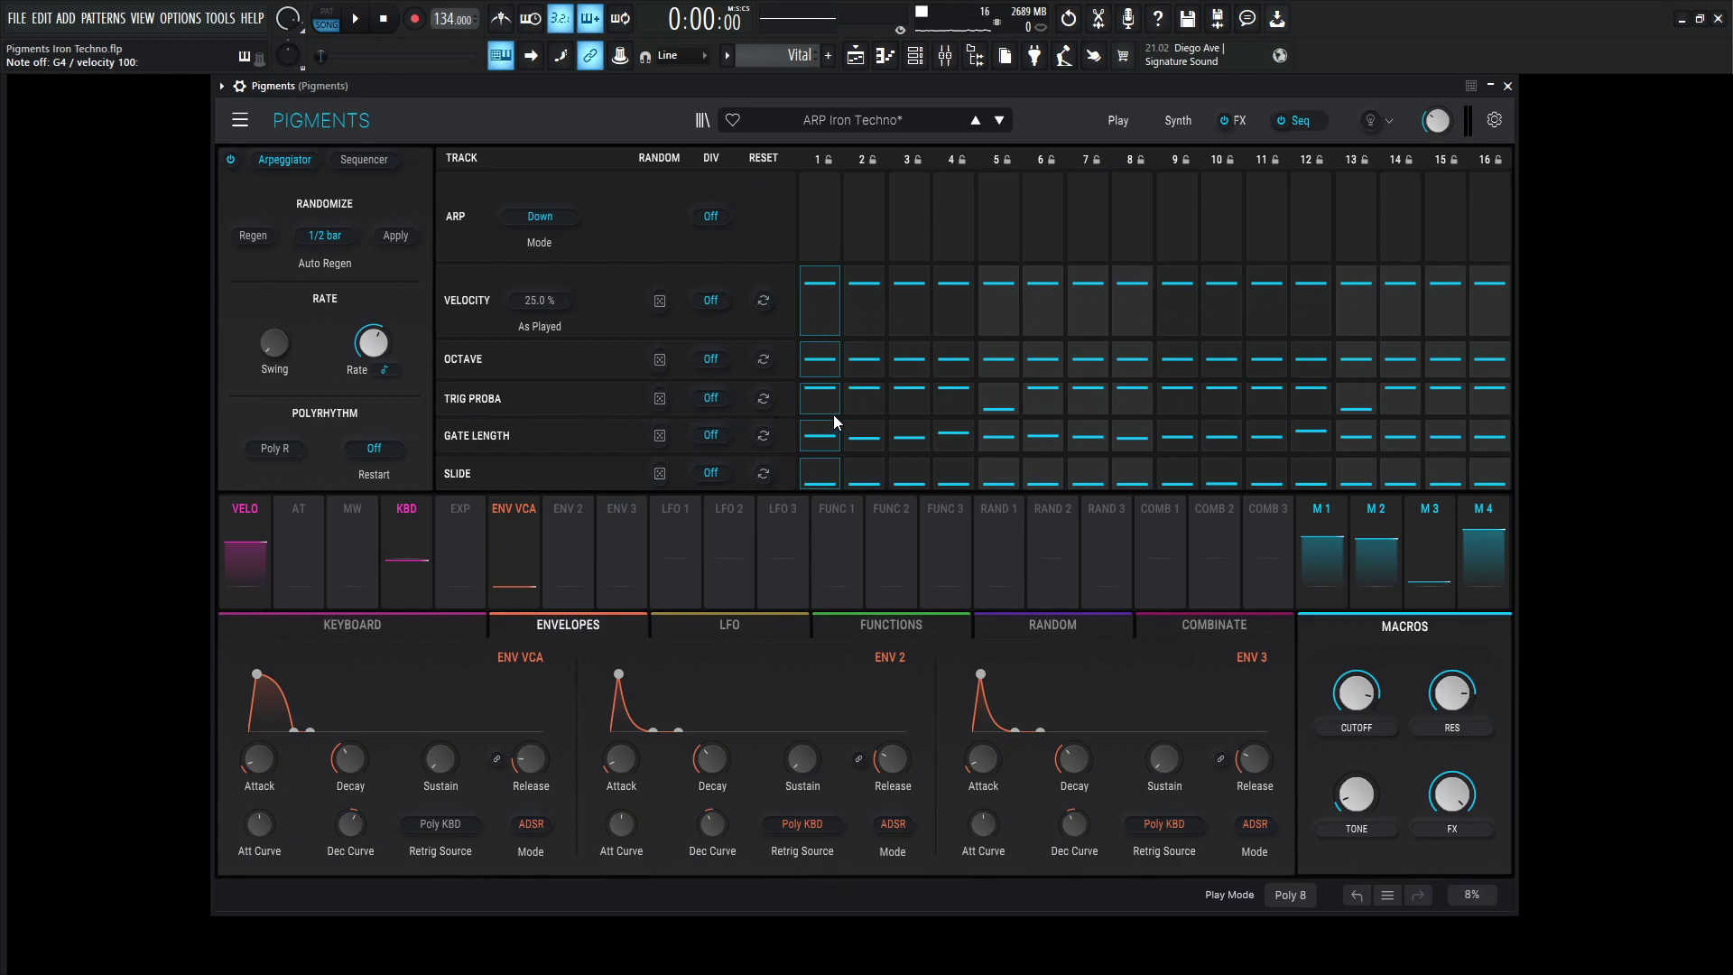
mouse_move(1000, 416)
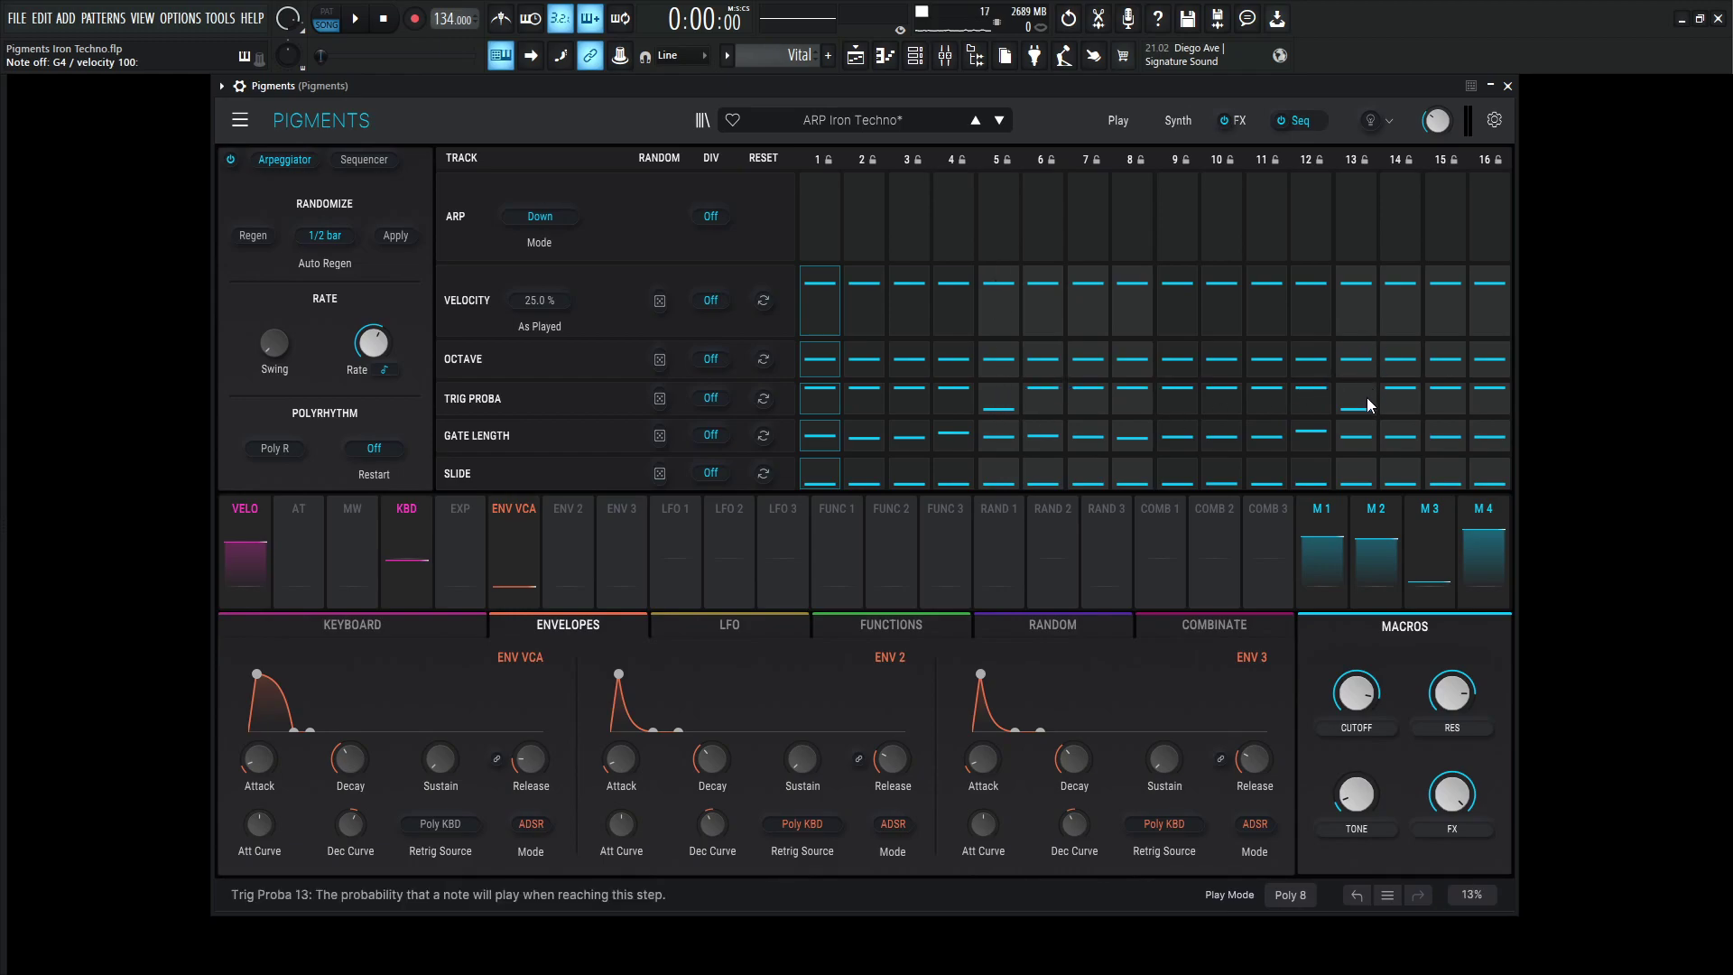
mouse_move(1367, 410)
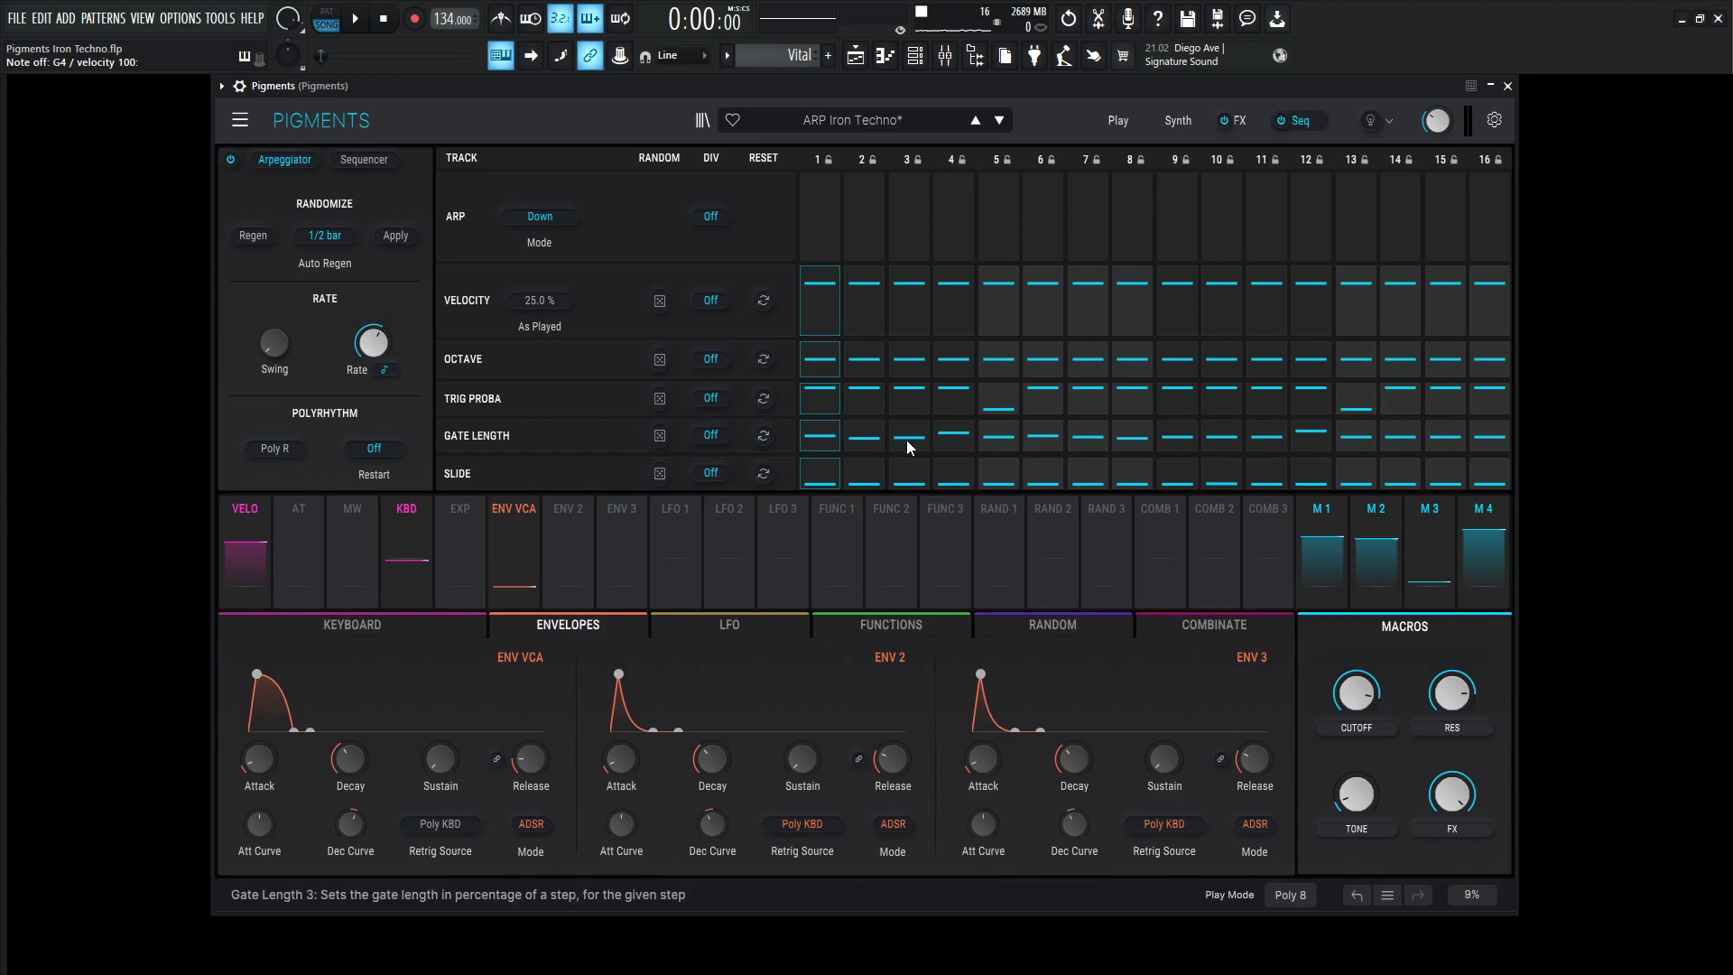
mouse_move(879, 438)
mouse_move(944, 433)
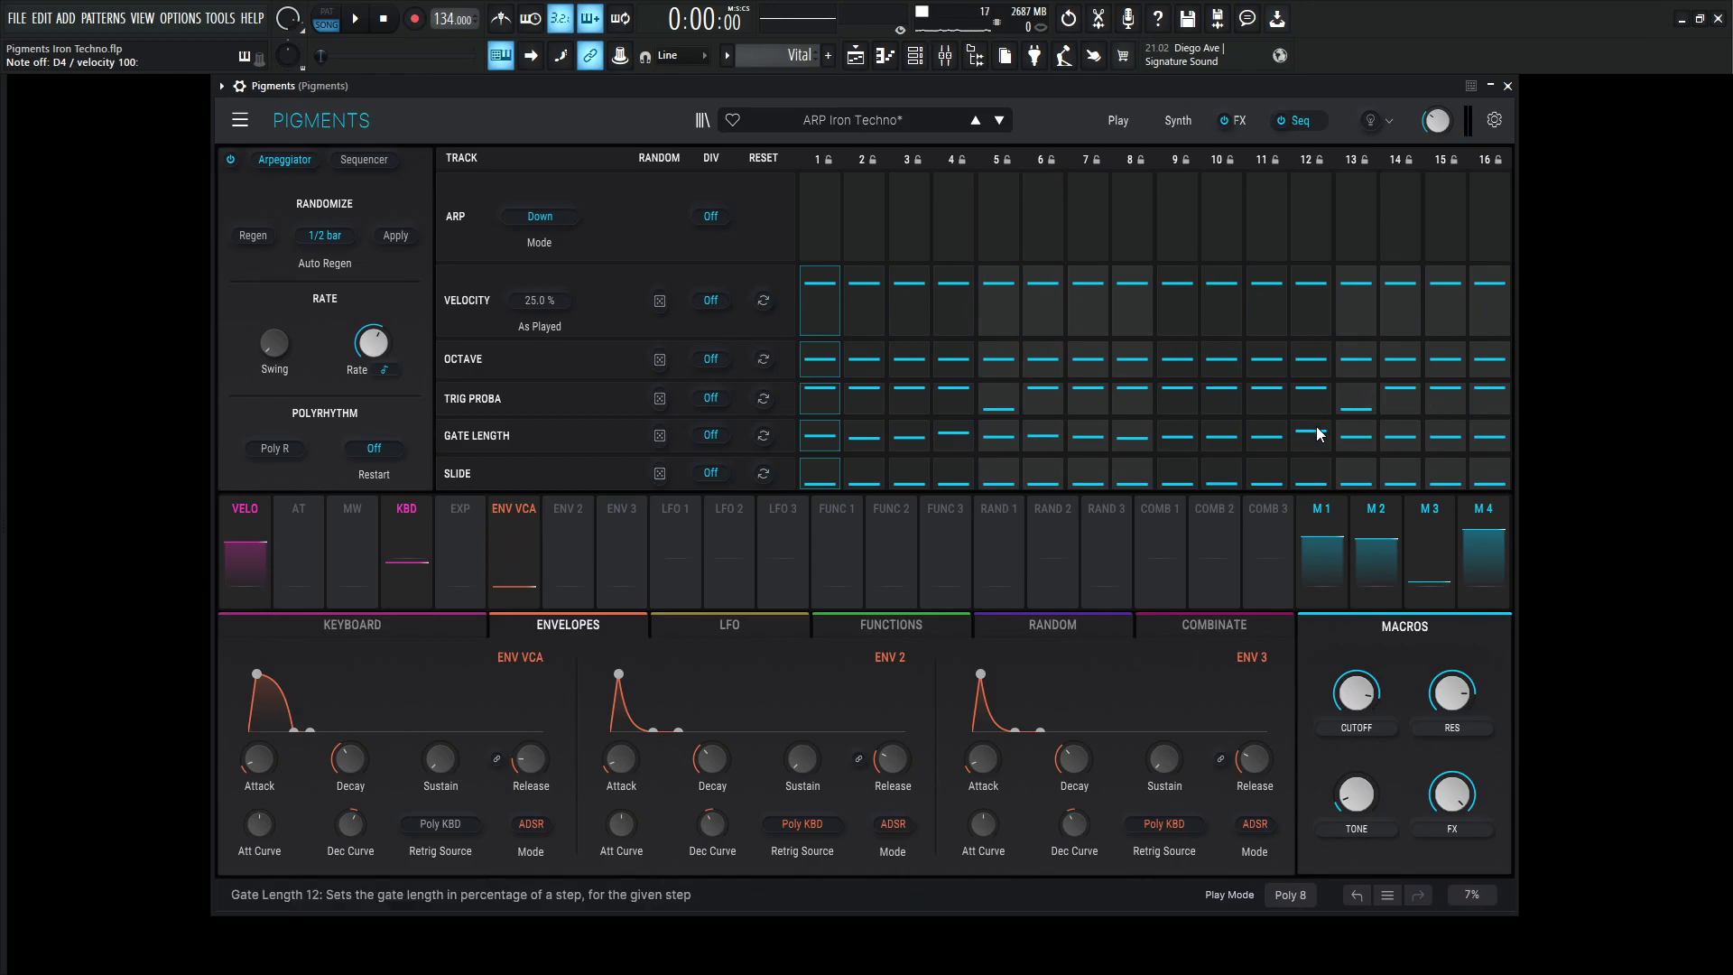
mouse_move(1316, 439)
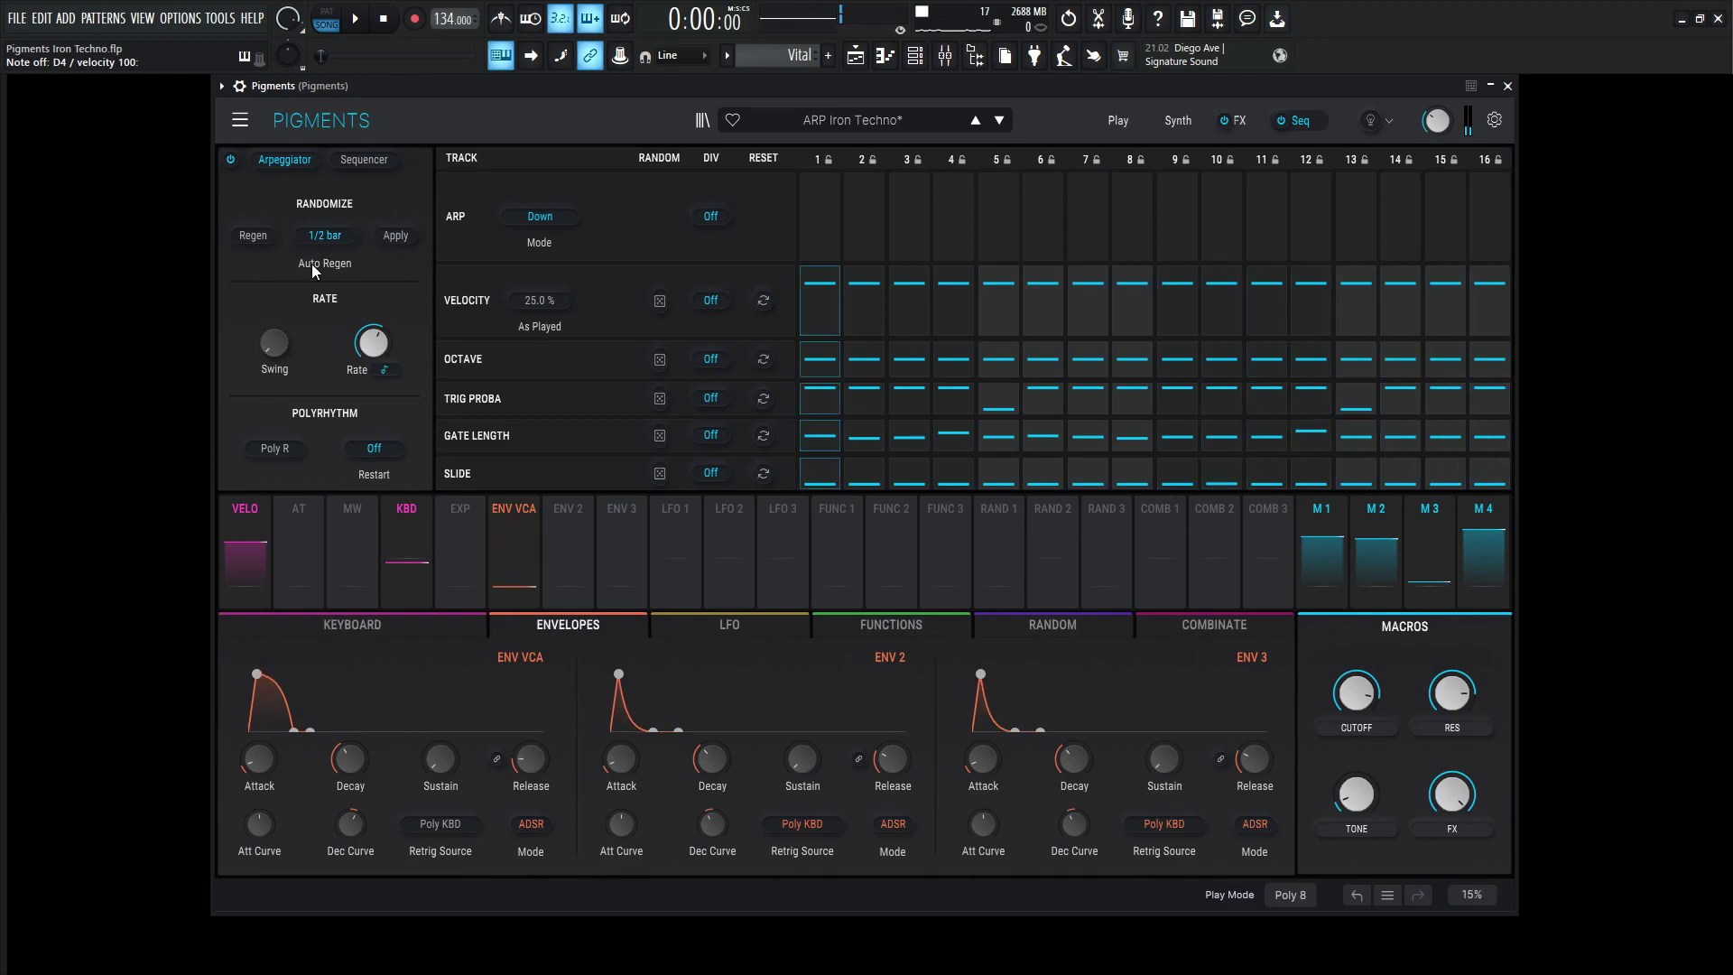
Switch to the Harmonic Minor step sequencer, then return to the Synth page.
left_click(371, 158)
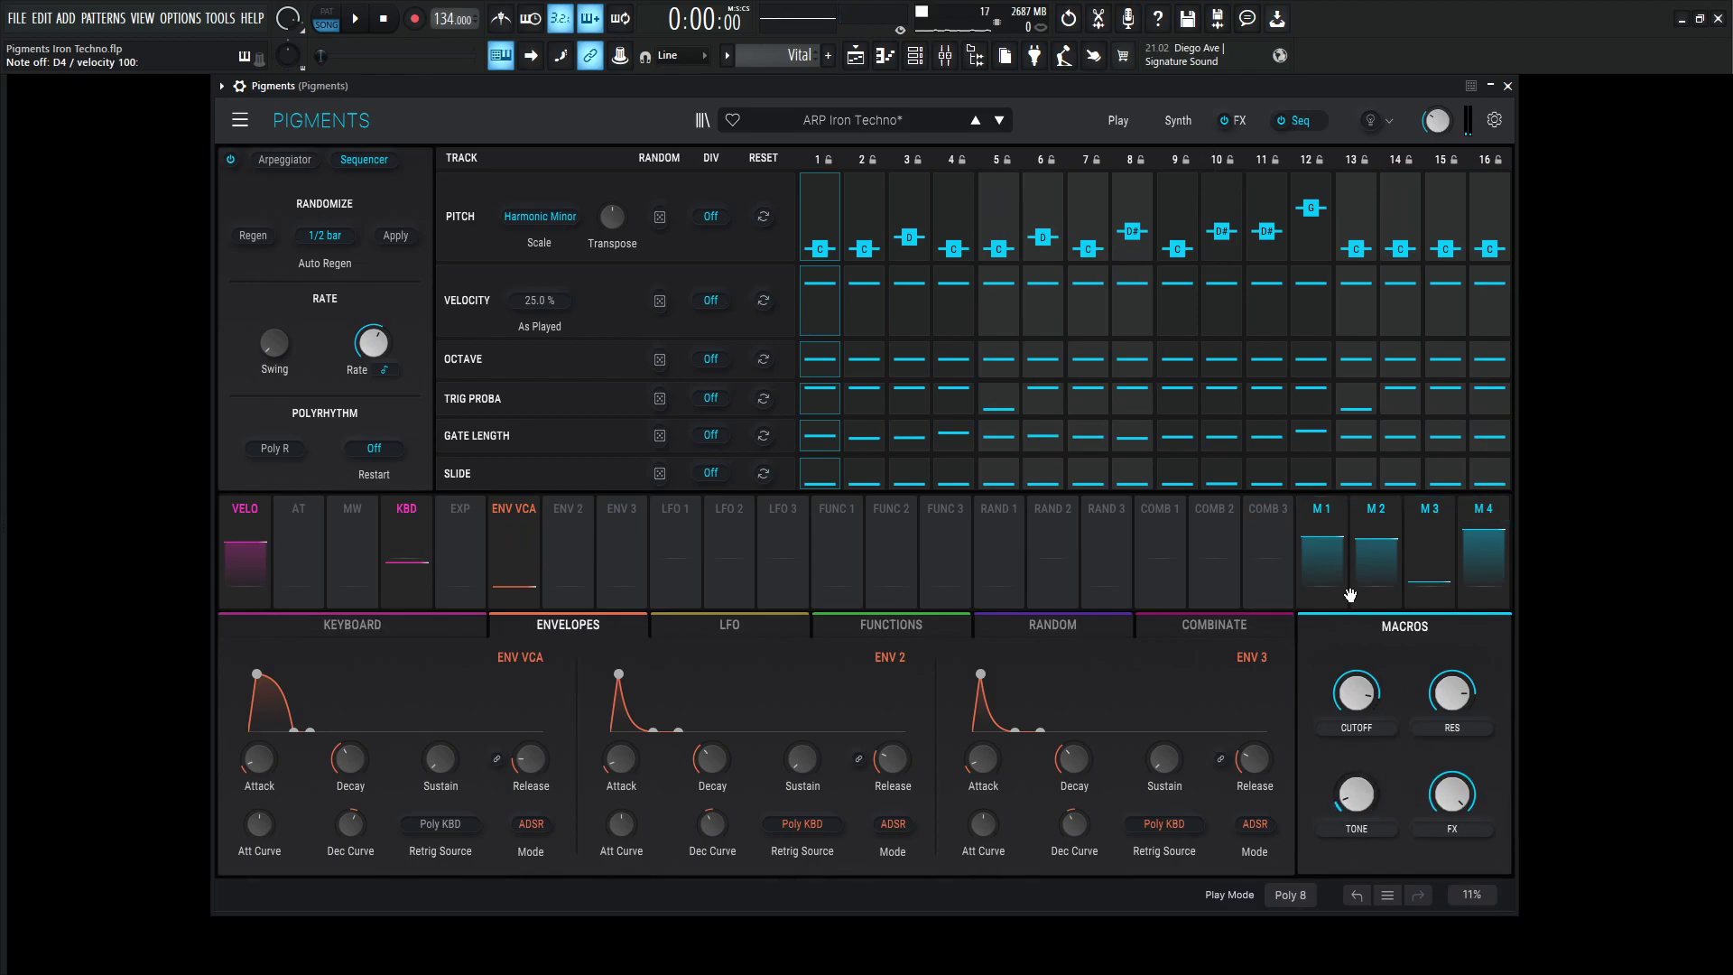
left_click(1177, 121)
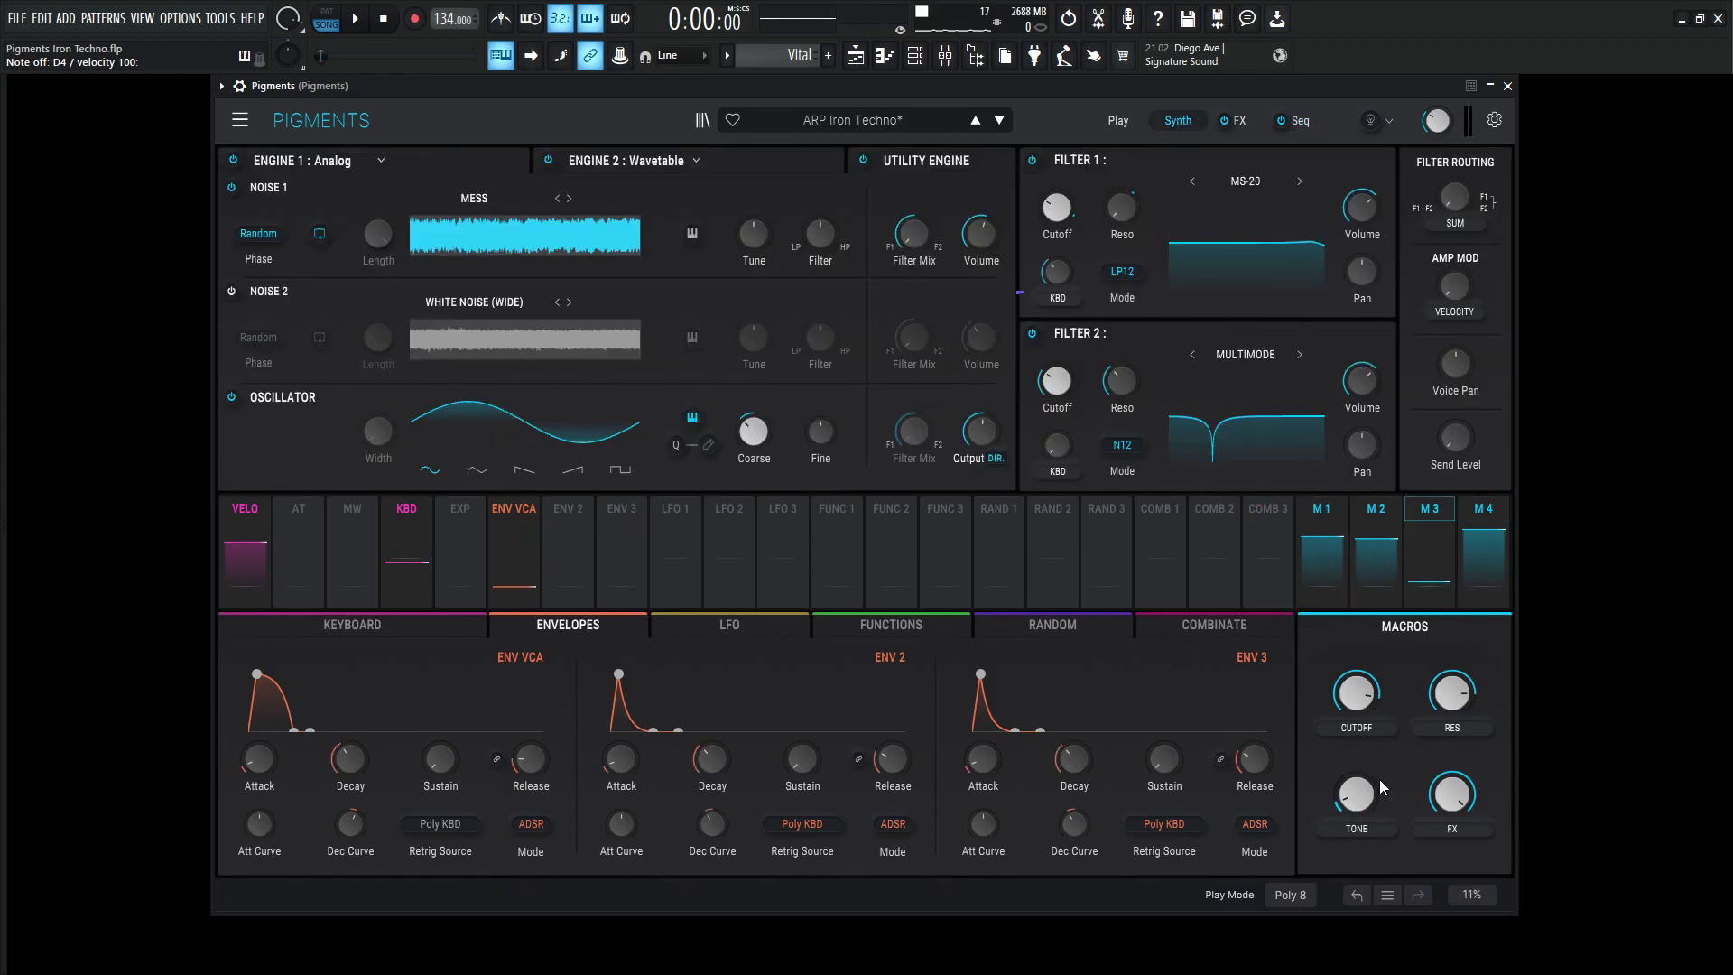
Expand Engine 2's Wavetable and show Macro 3 driving WT2 PM Amount 0.85 and Fold 0.75.
left_click(1435, 518)
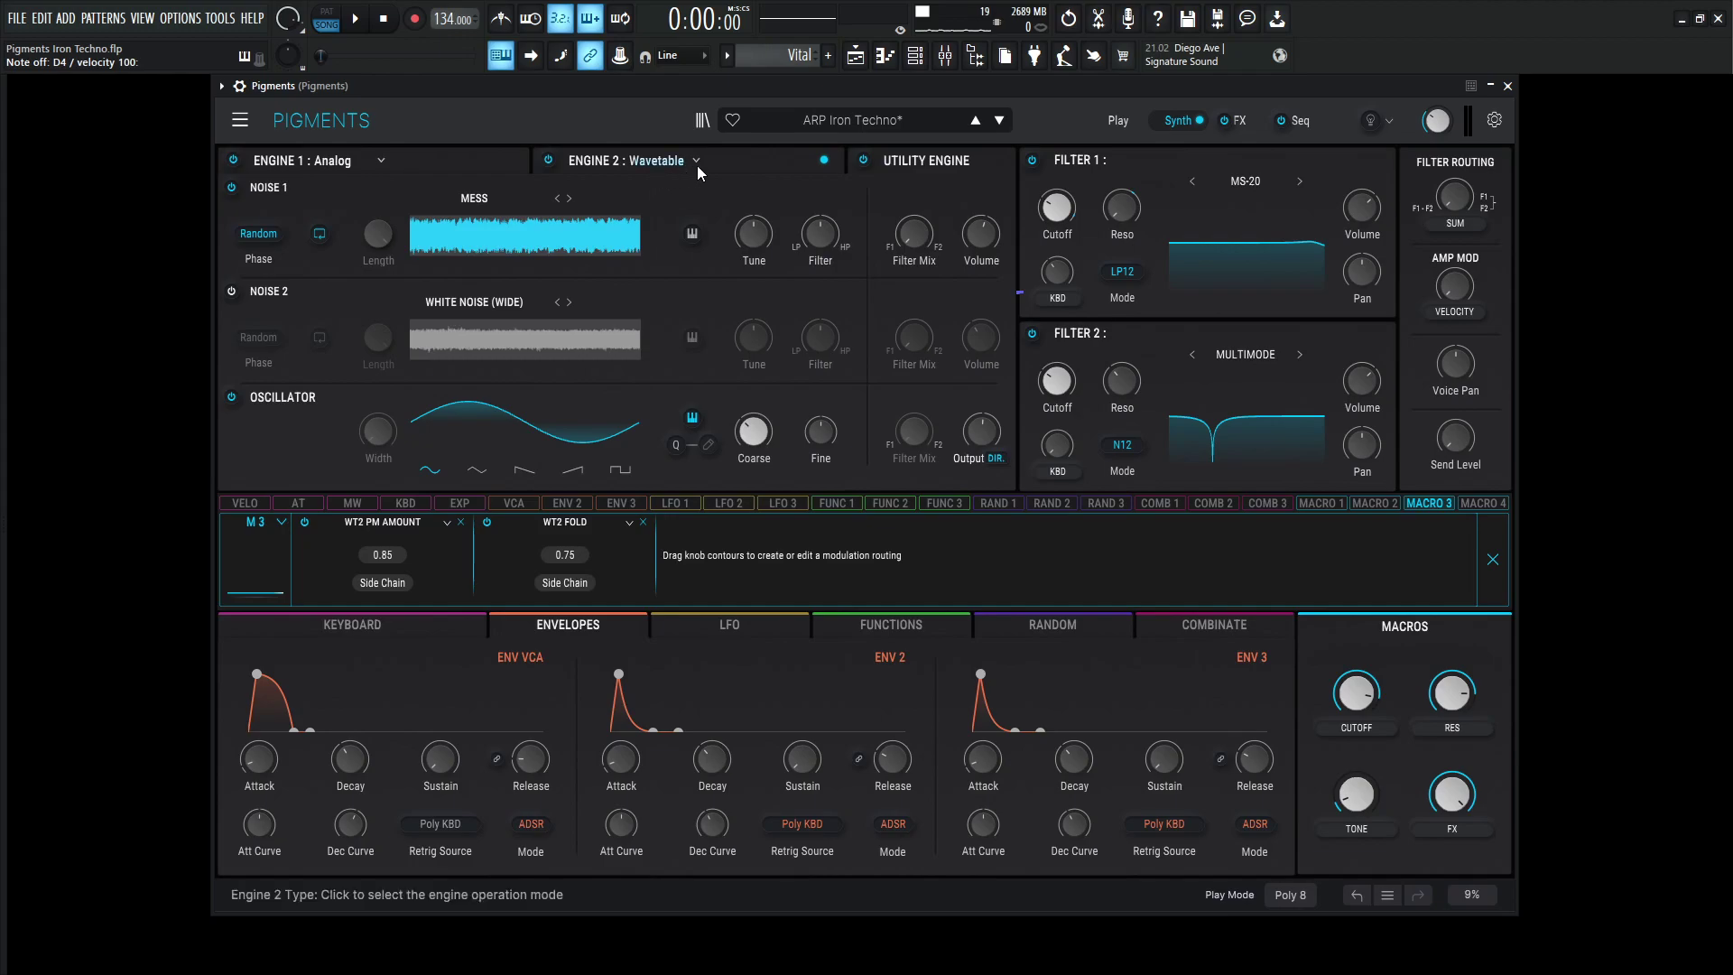
left_click(767, 158)
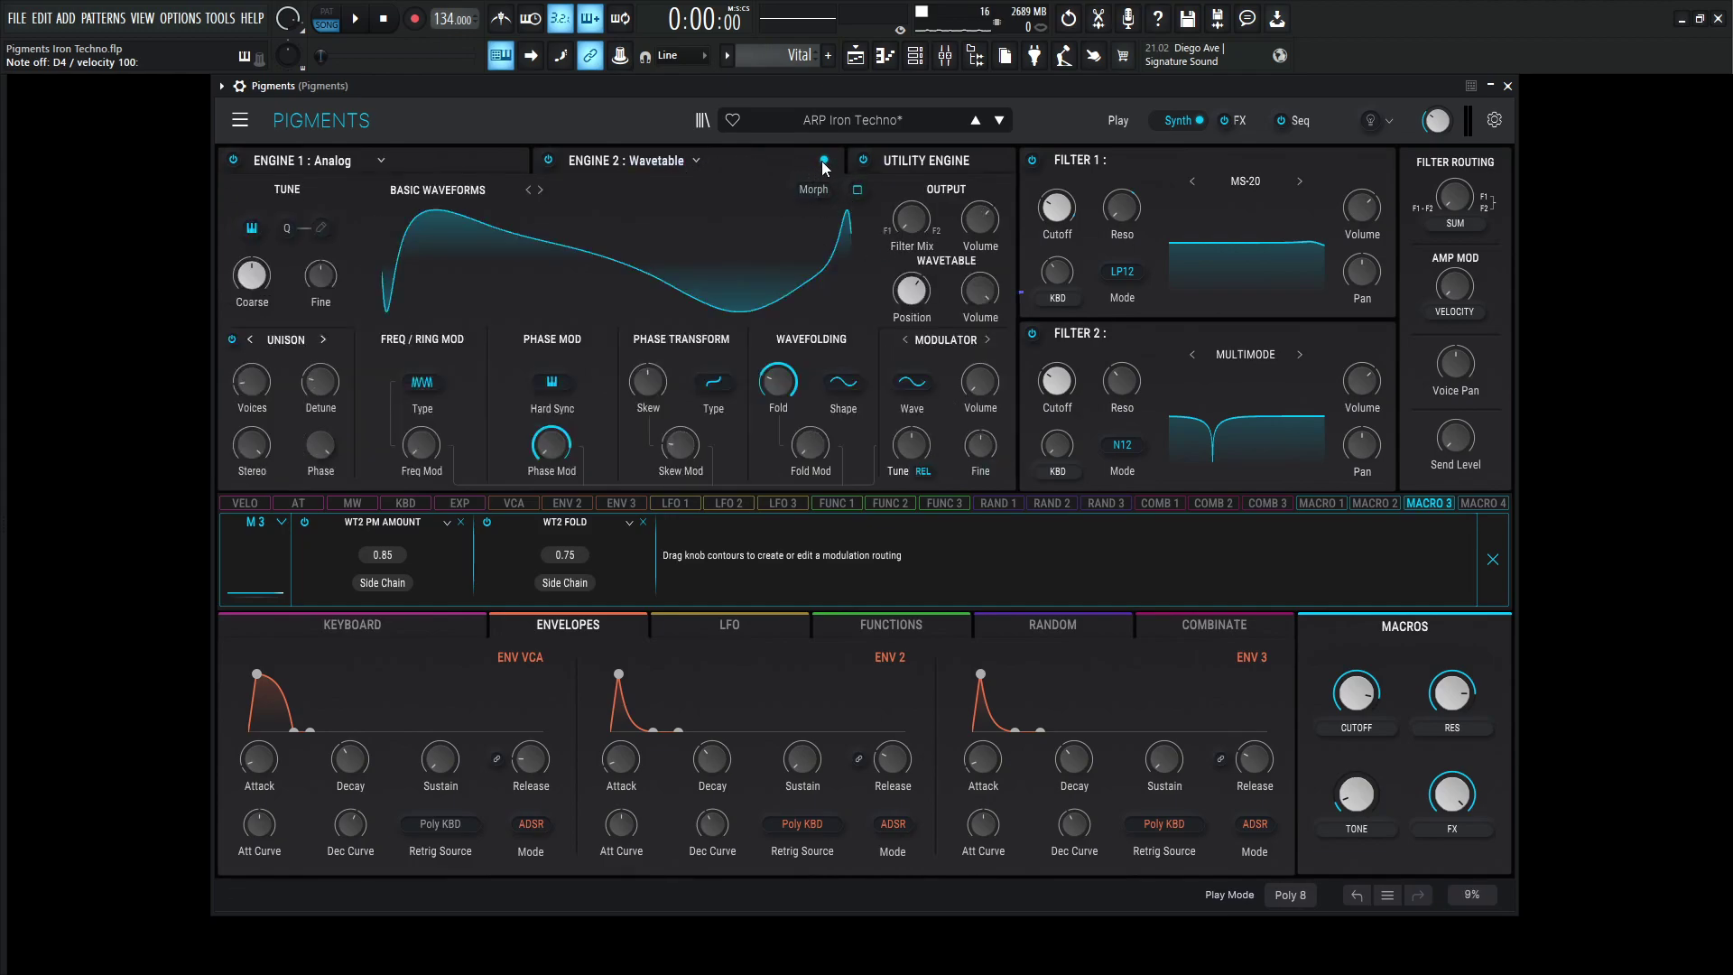
left_click(1493, 559)
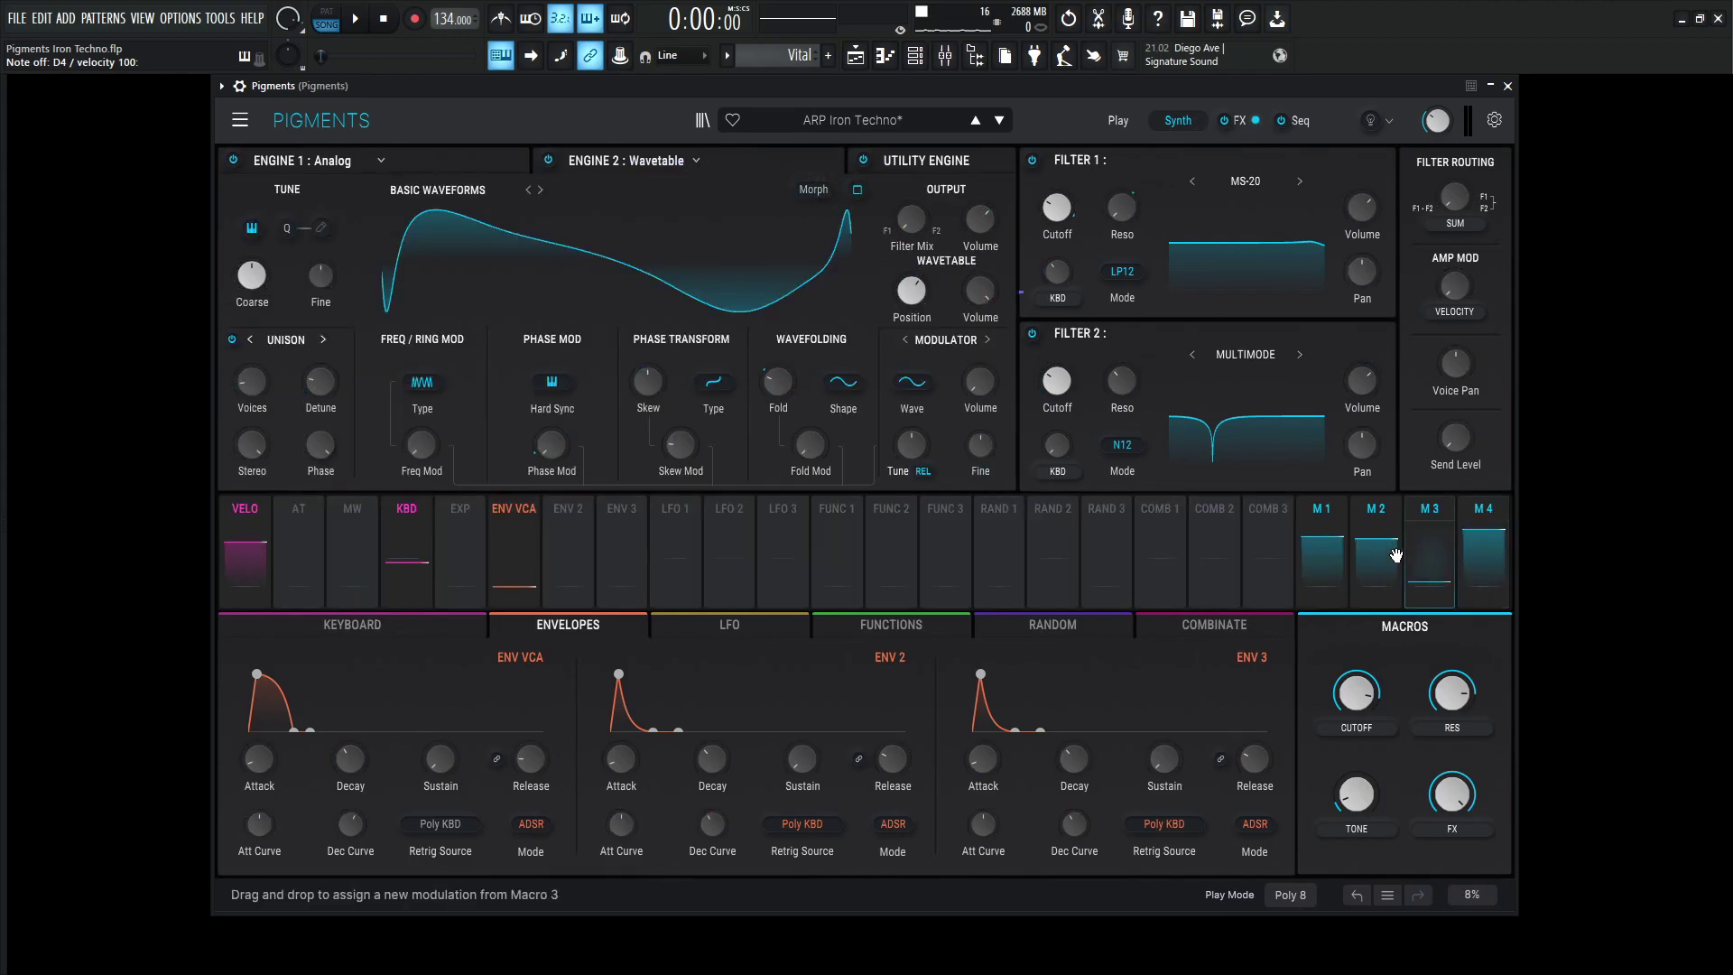
left_click(1433, 511)
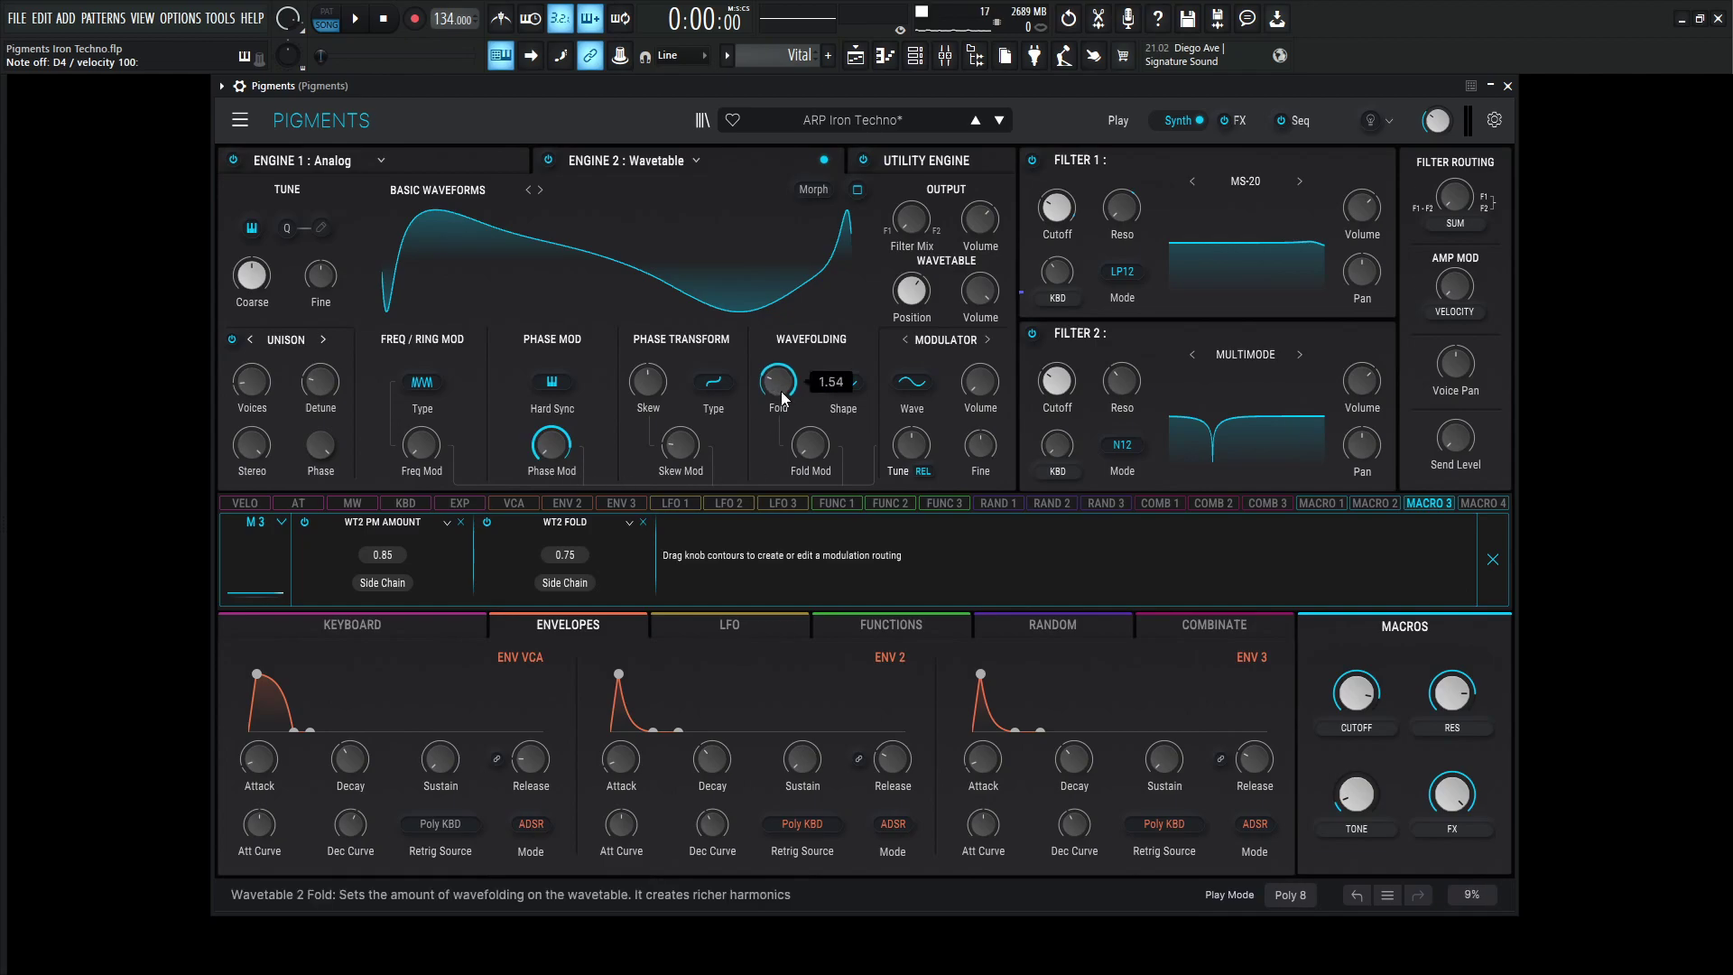
Check Macro 3's Phase Mod and Fold amounts, then turn the TONE macro to 0.456.
left_click(1492, 559)
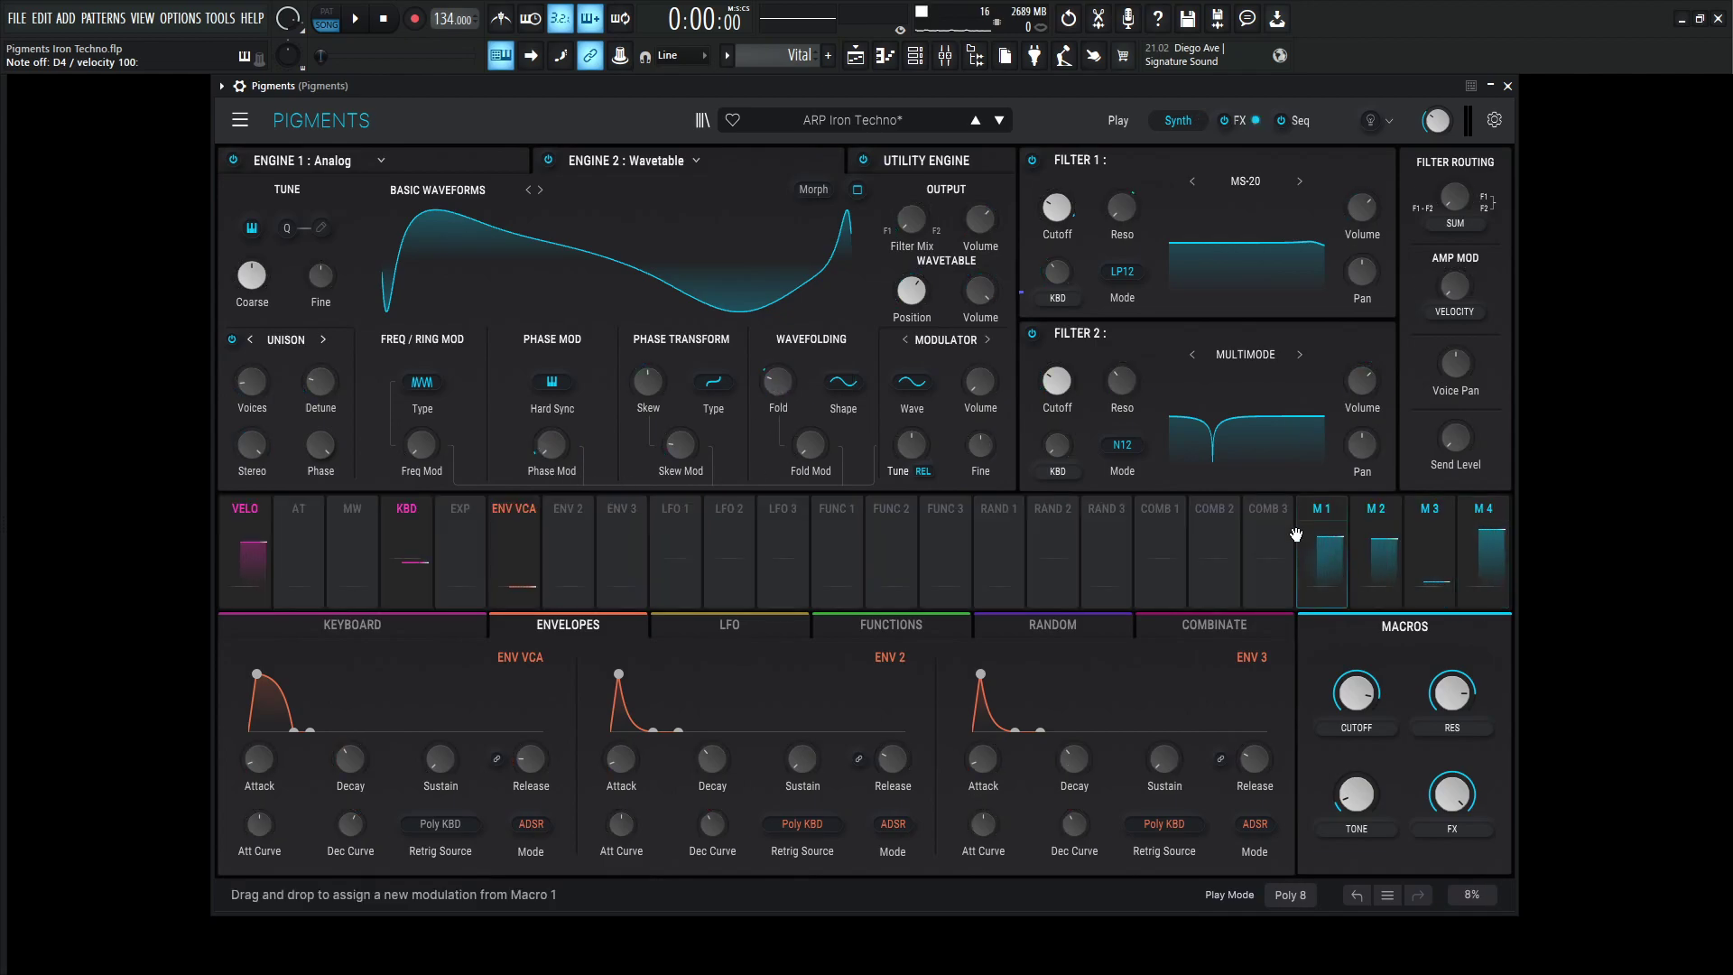
mouse_move(552, 495)
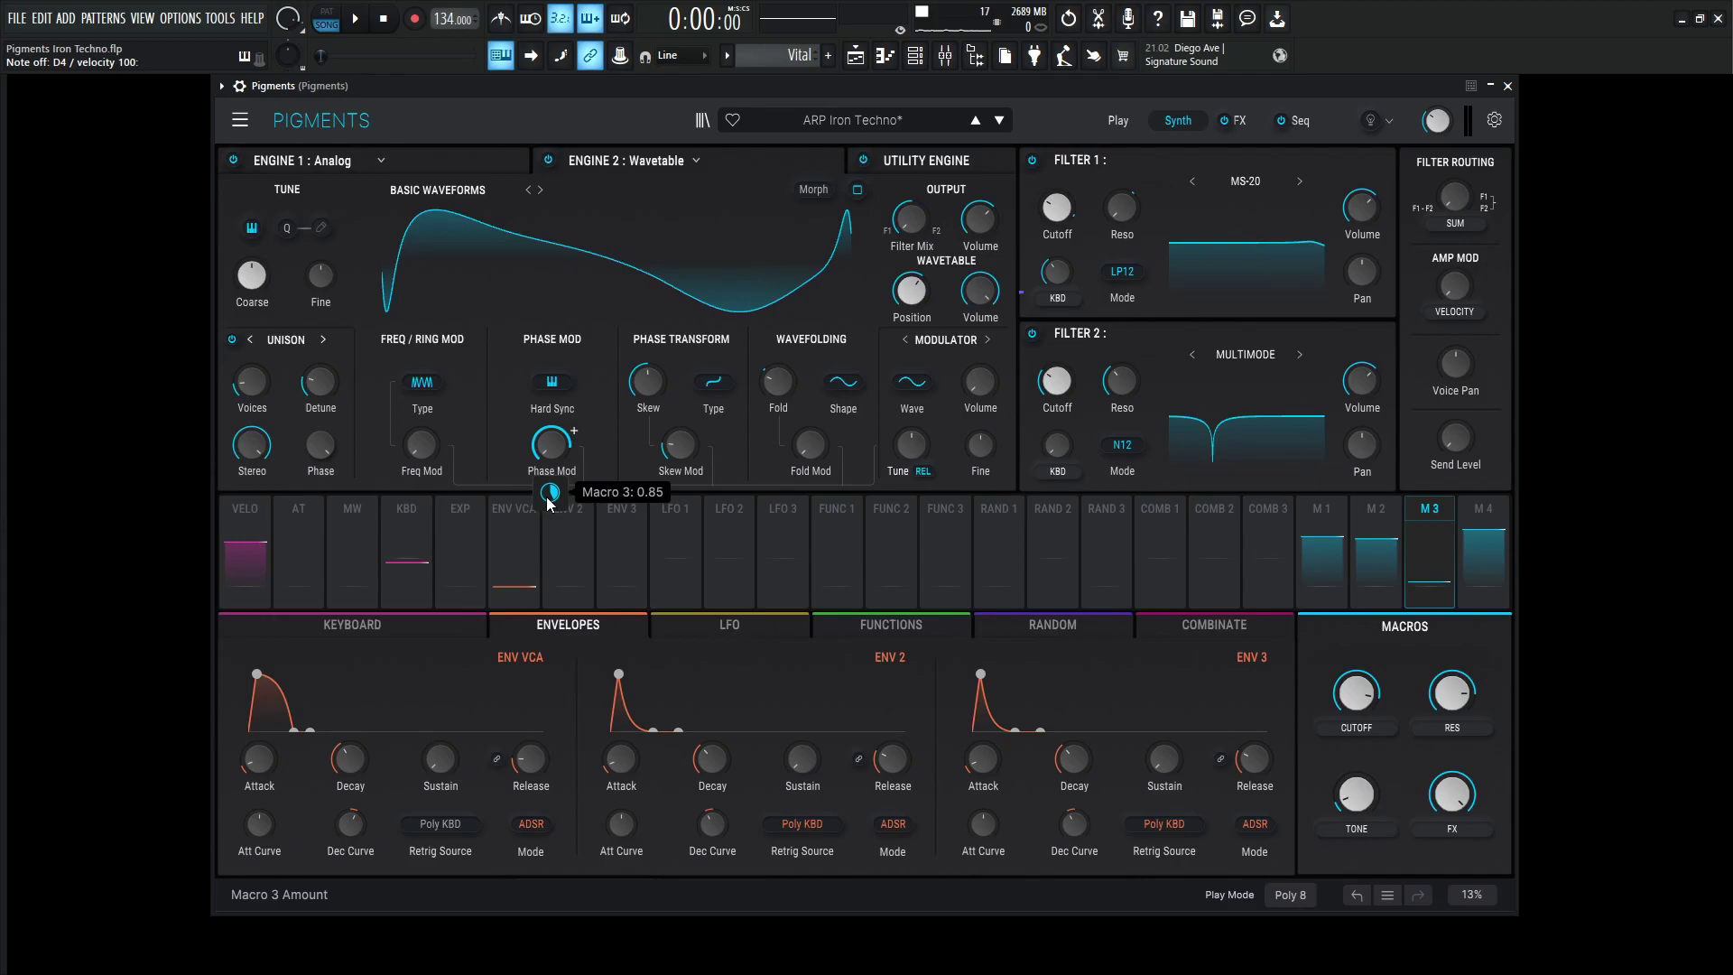
mouse_move(778, 435)
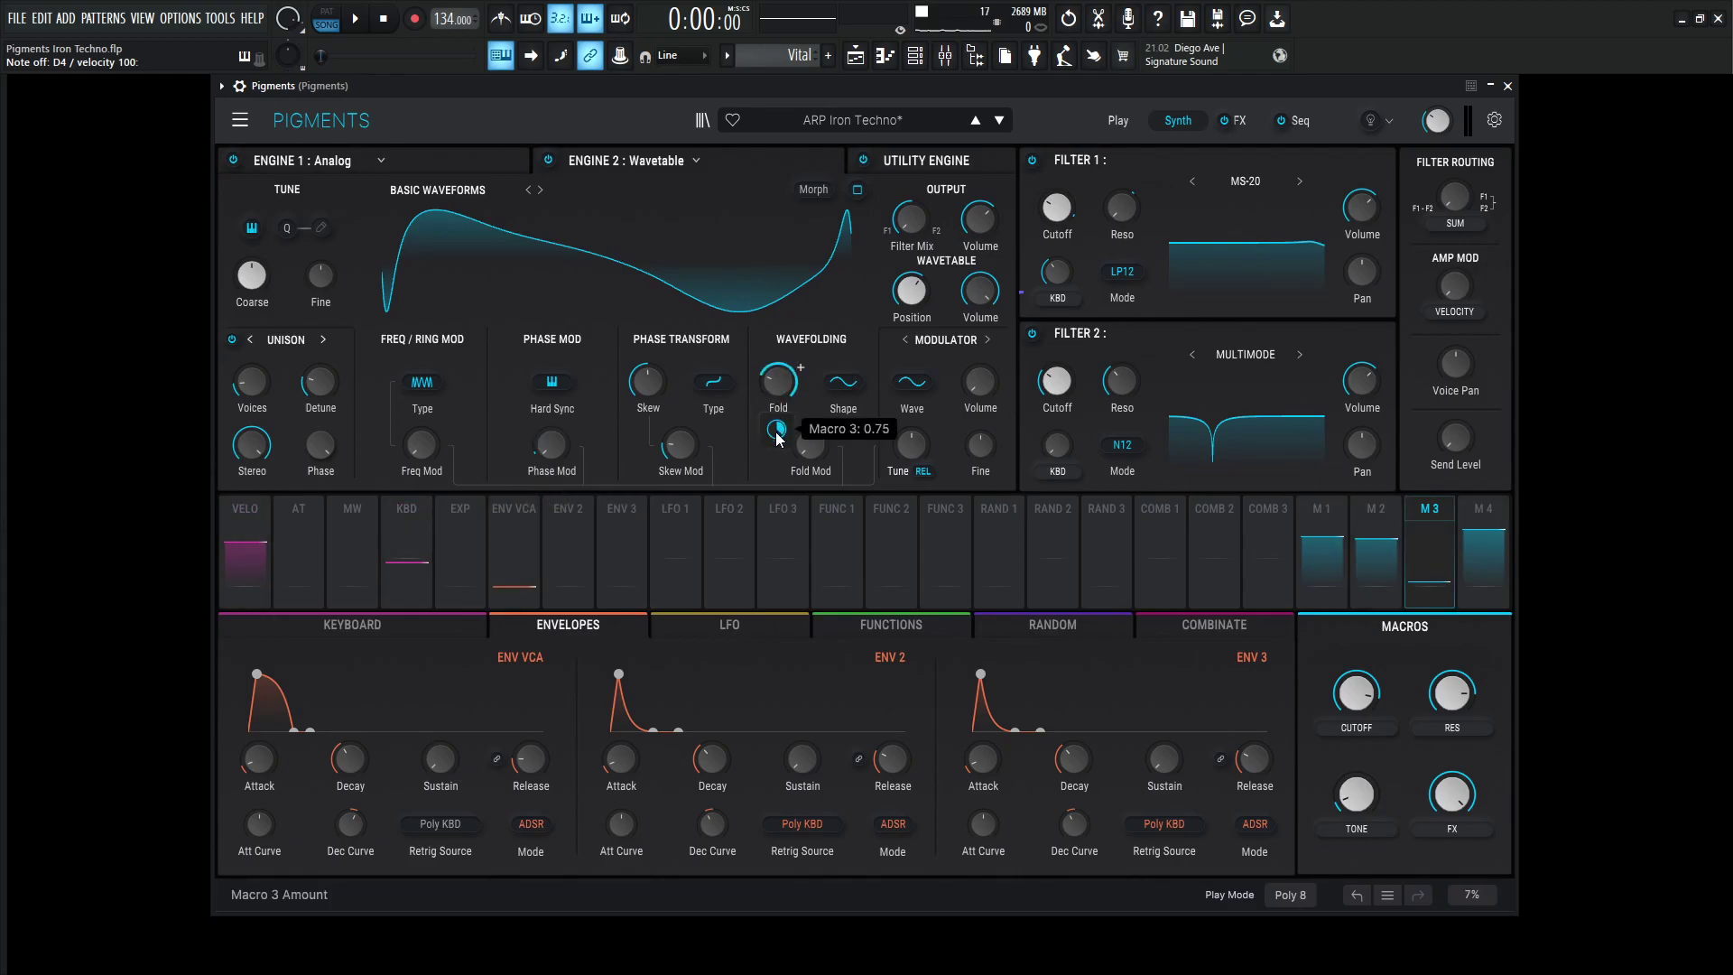
mouse_move(779, 390)
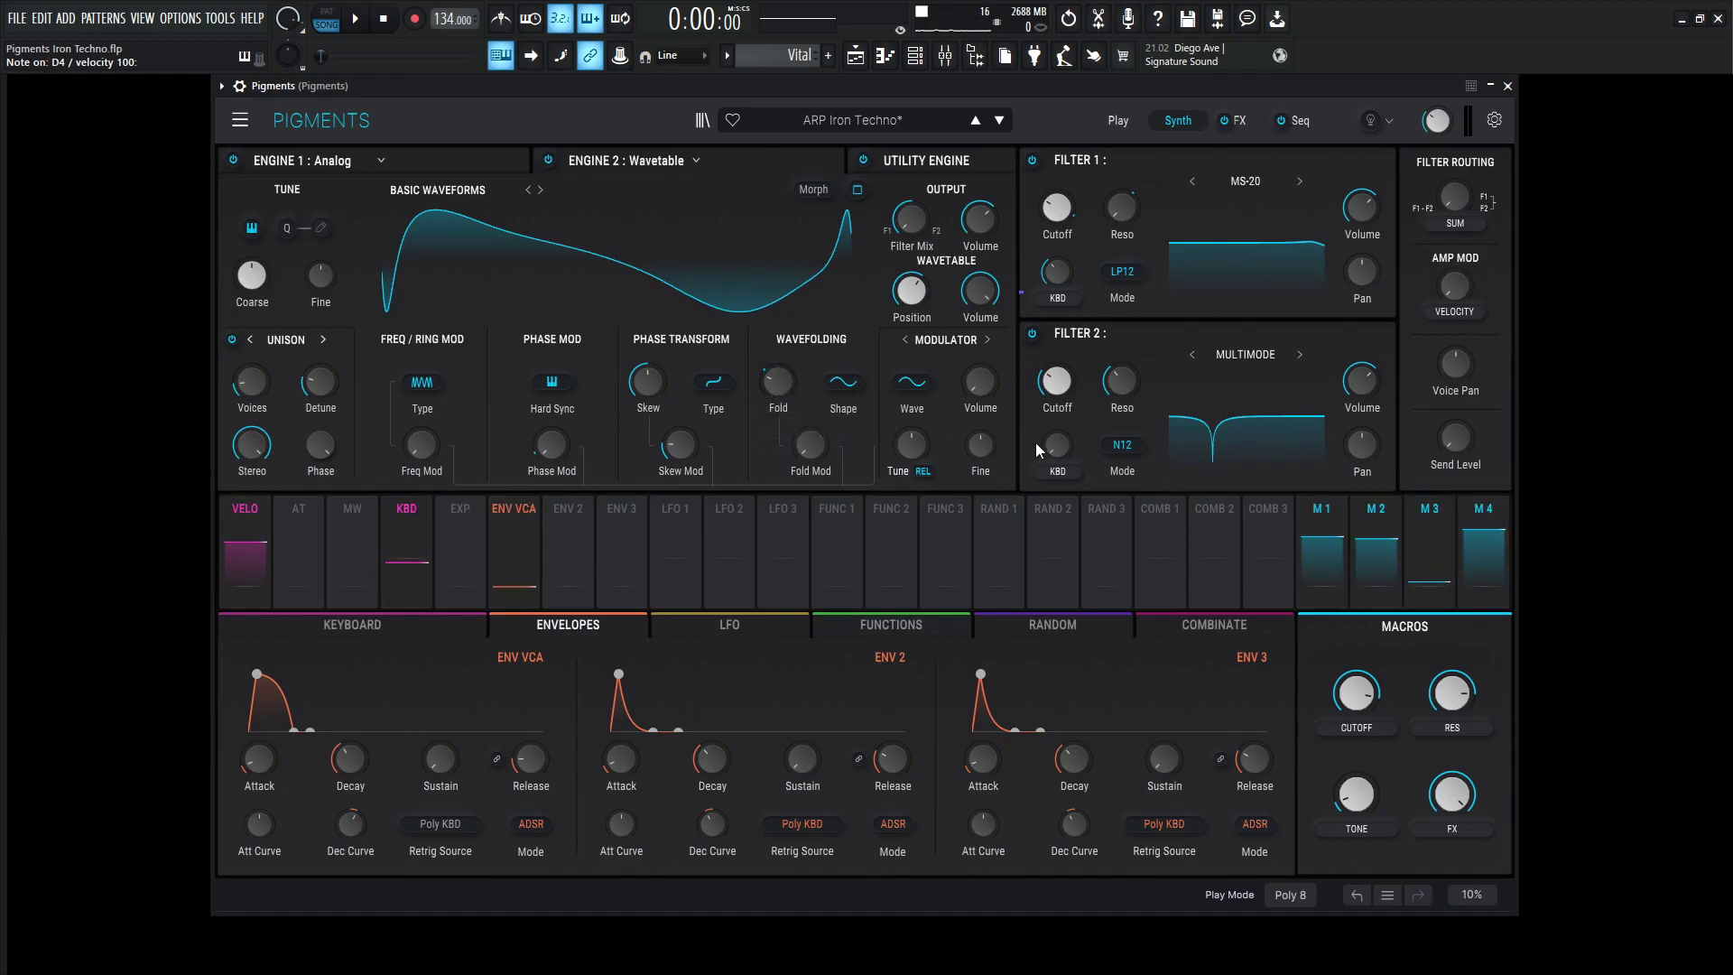
mouse_move(1356, 794)
left_mouse_down()
mouse_move(1356, 704)
mouse_move(1356, 817)
left_mouse_up()
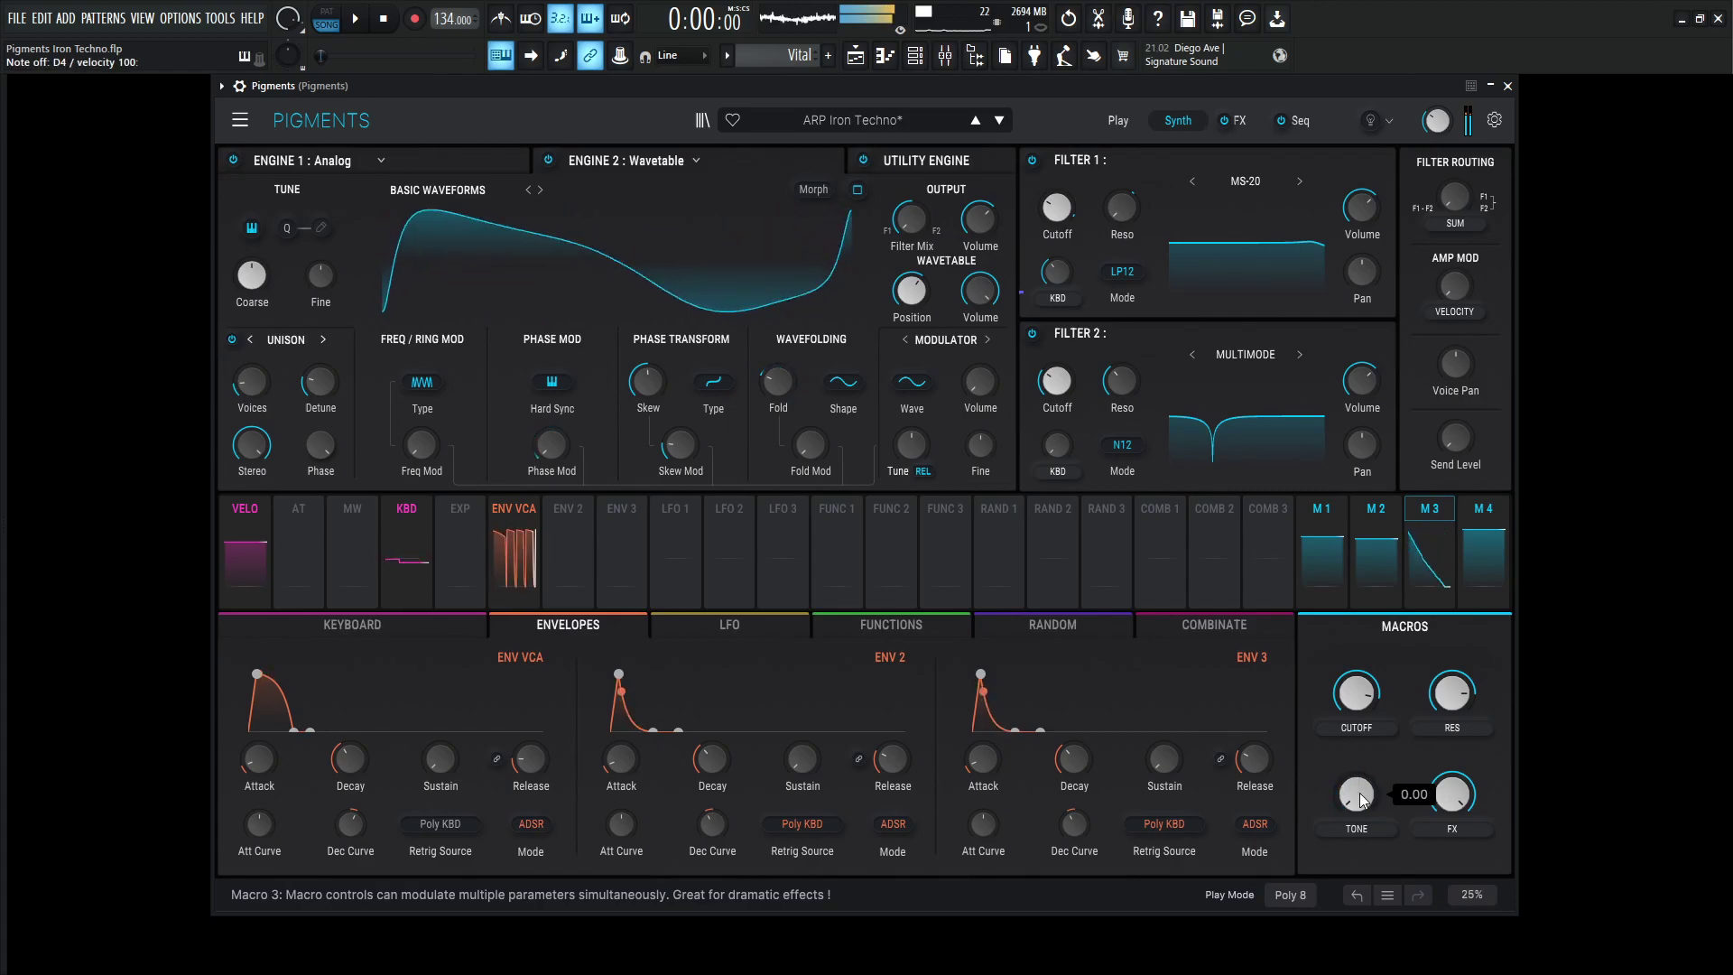
Set the Seq page back to Arpeggiator mode and return to the Synth page.
left_click(1296, 121)
left_click(285, 159)
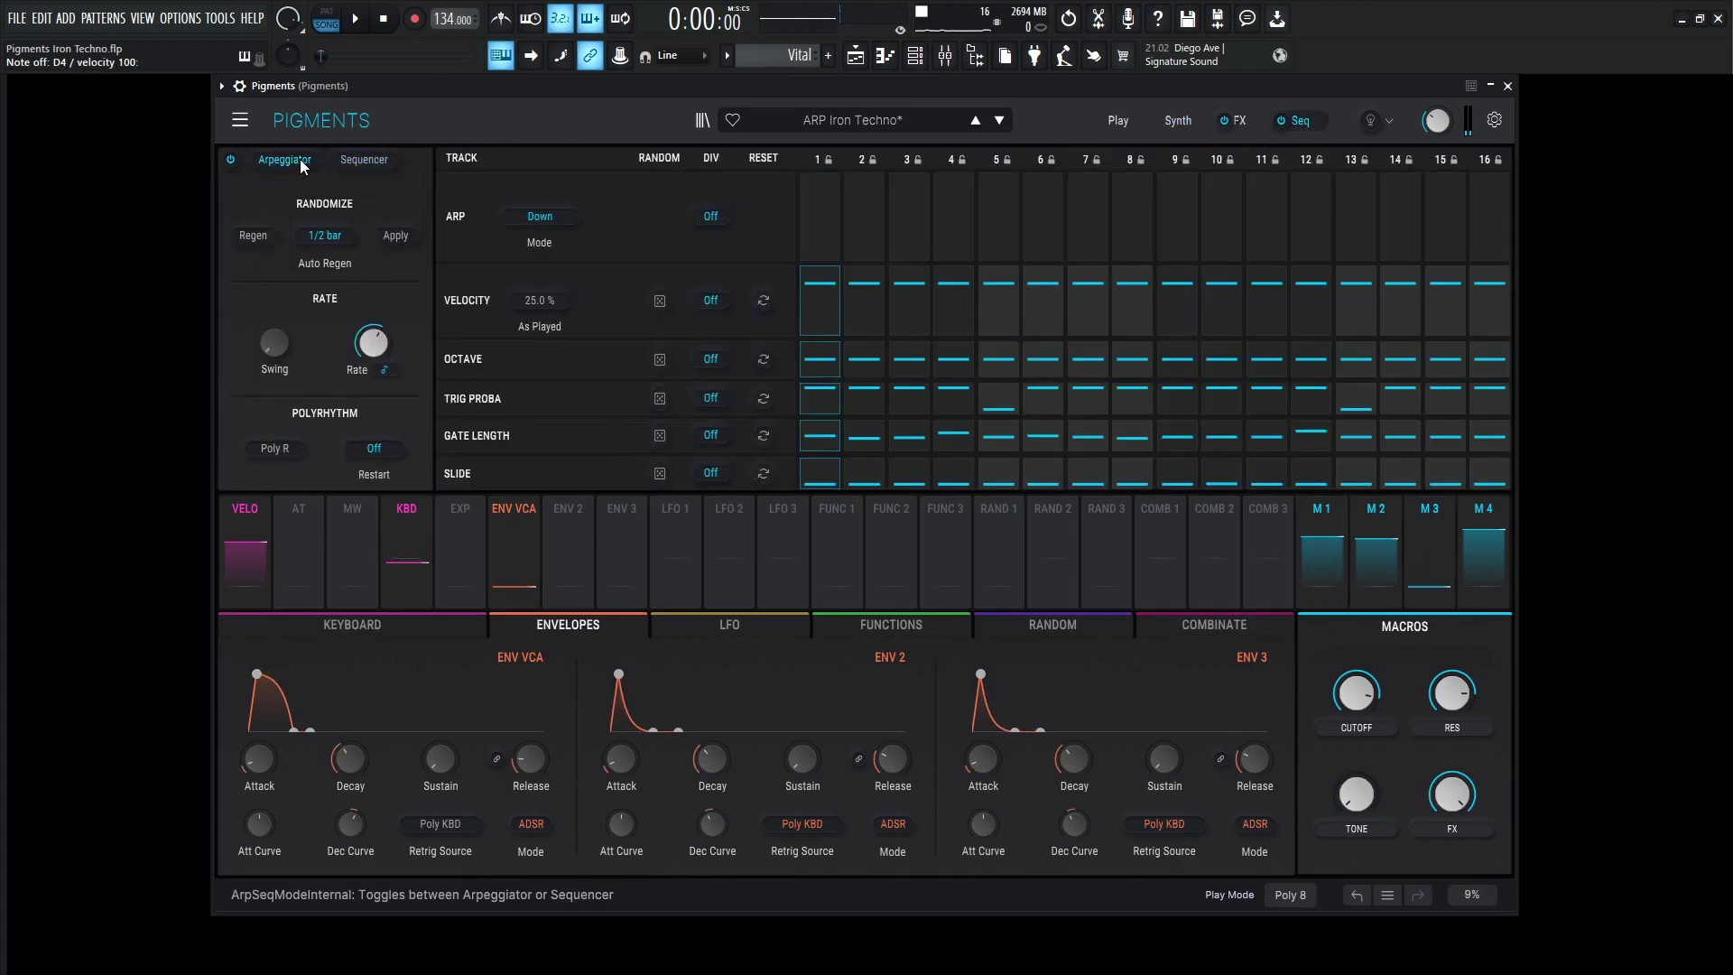
left_click(1178, 121)
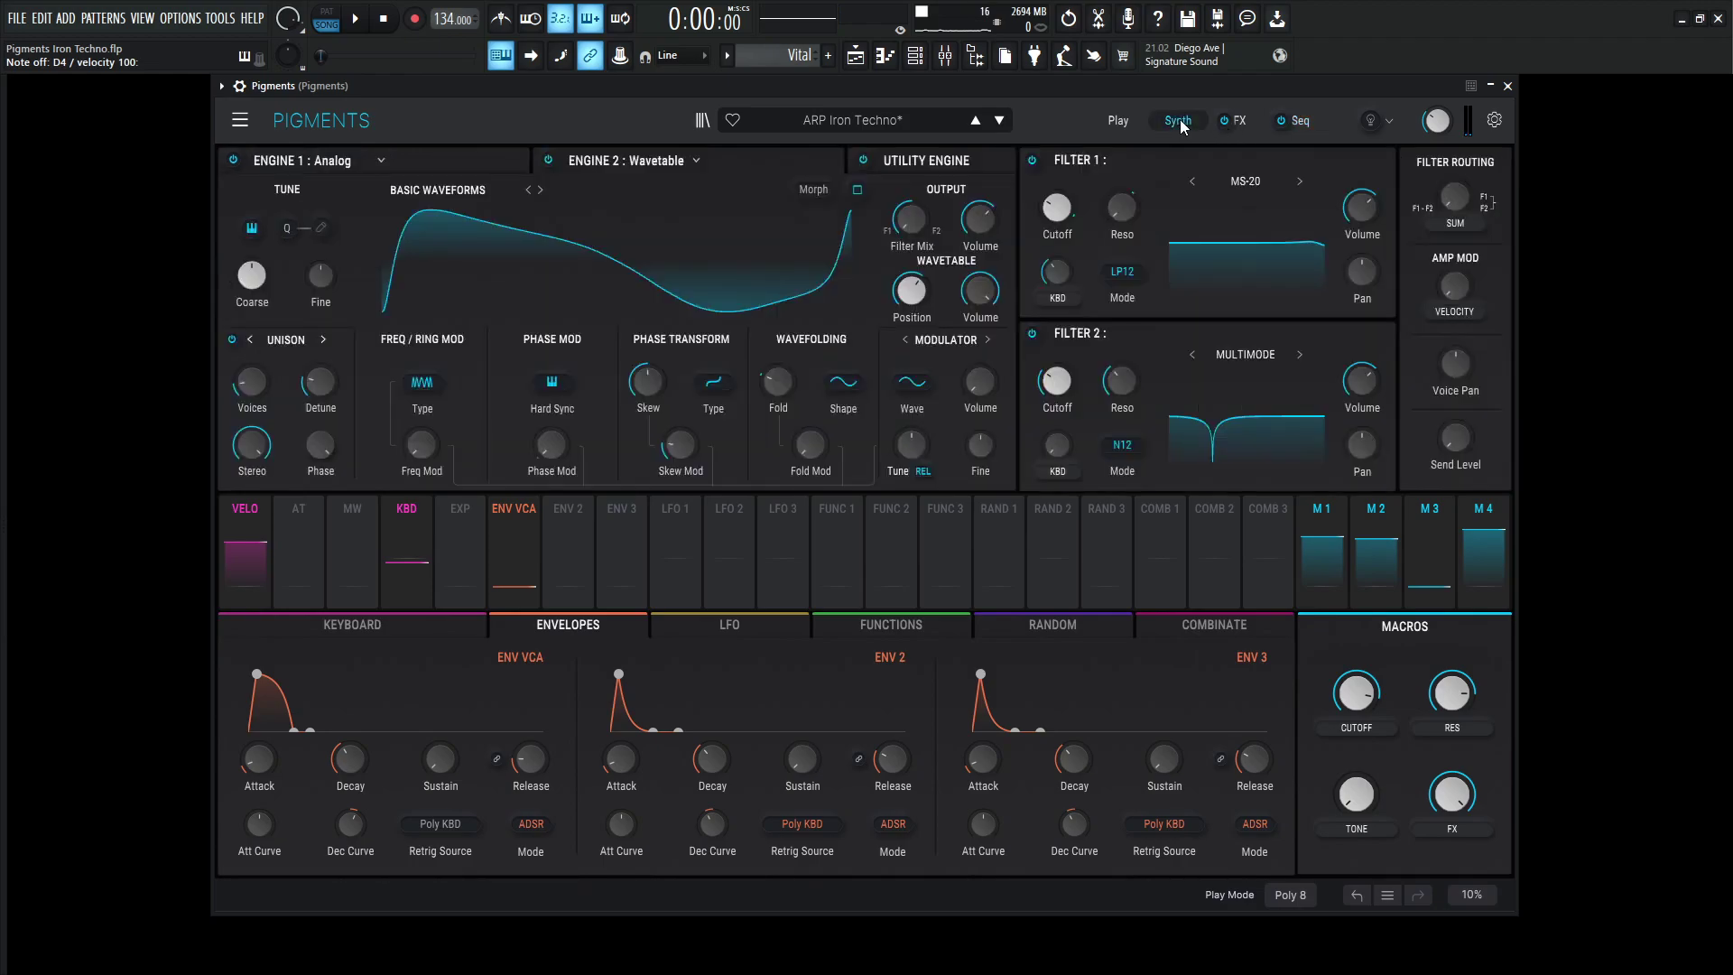